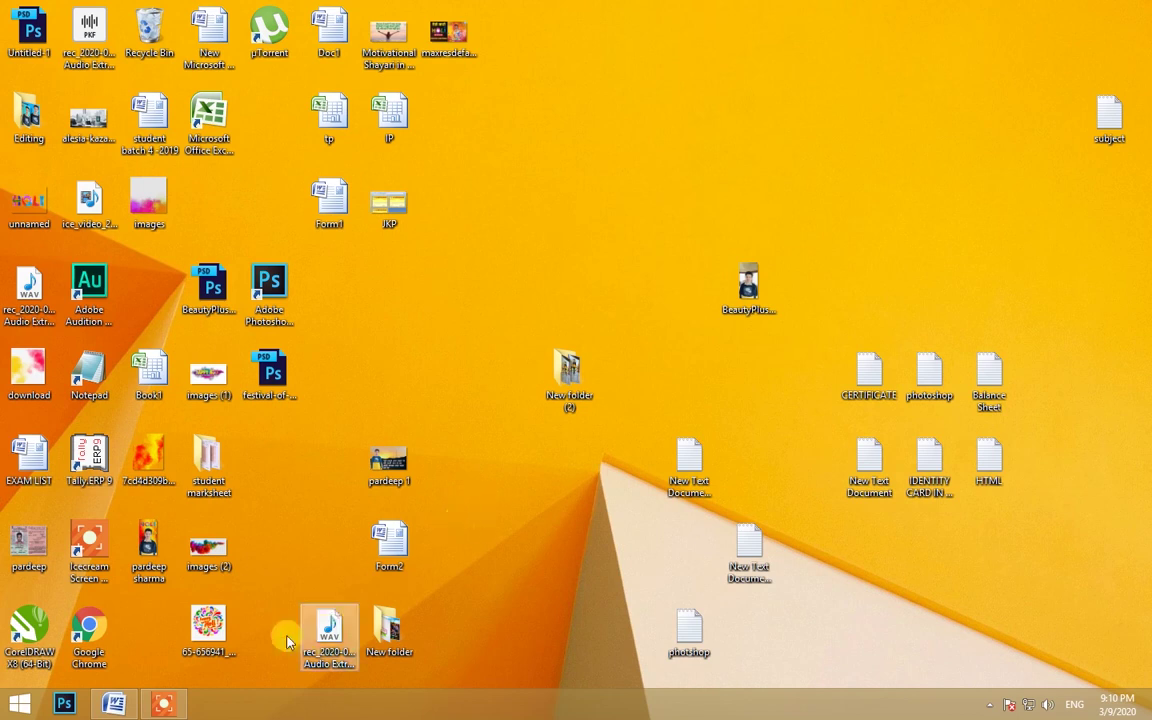
Bring the finished COMPANY NAME flyer into view, adjust its zoom, then start a new blank document
mouse_move(120, 708)
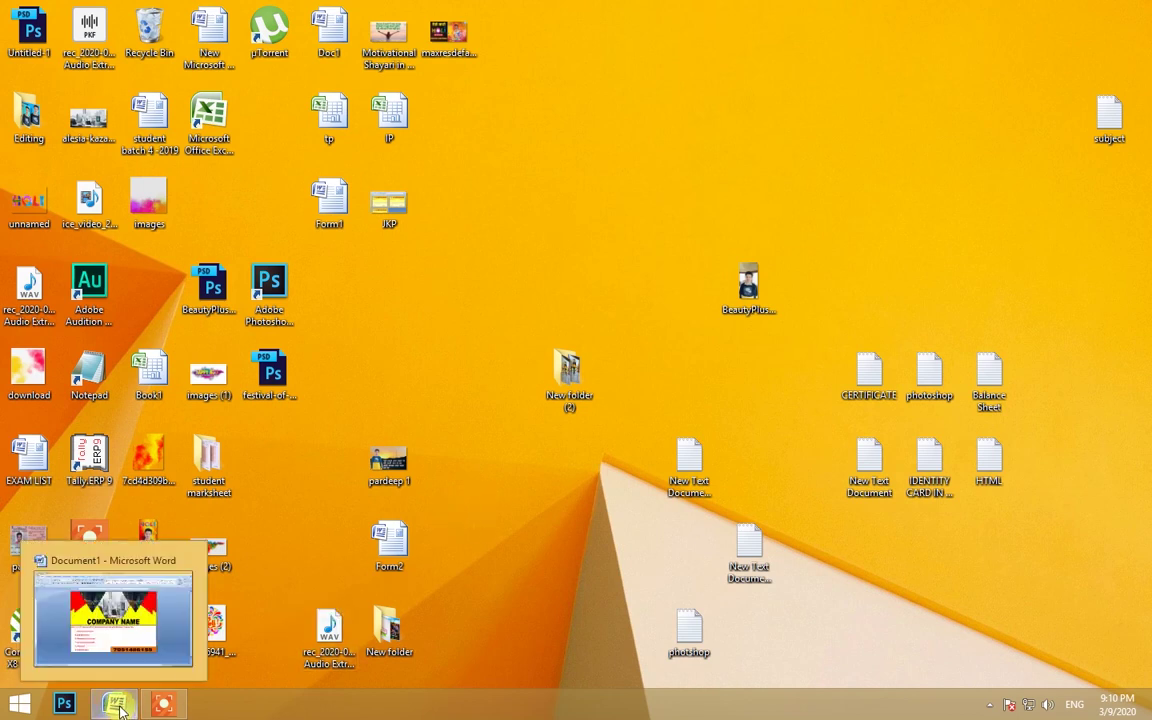
click(120, 708)
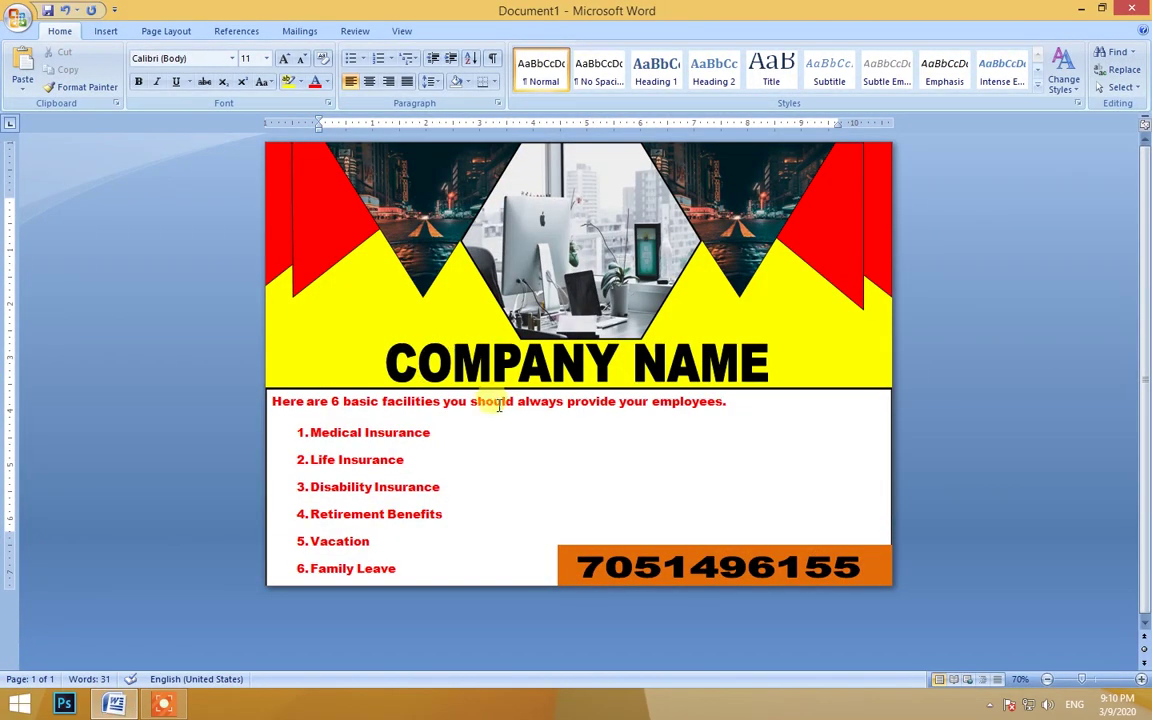
ctrl+scroll(497, 432, up, 1)
ctrl+scroll(494, 437, up, 1)
ctrl+scroll(494, 437, down, 1)
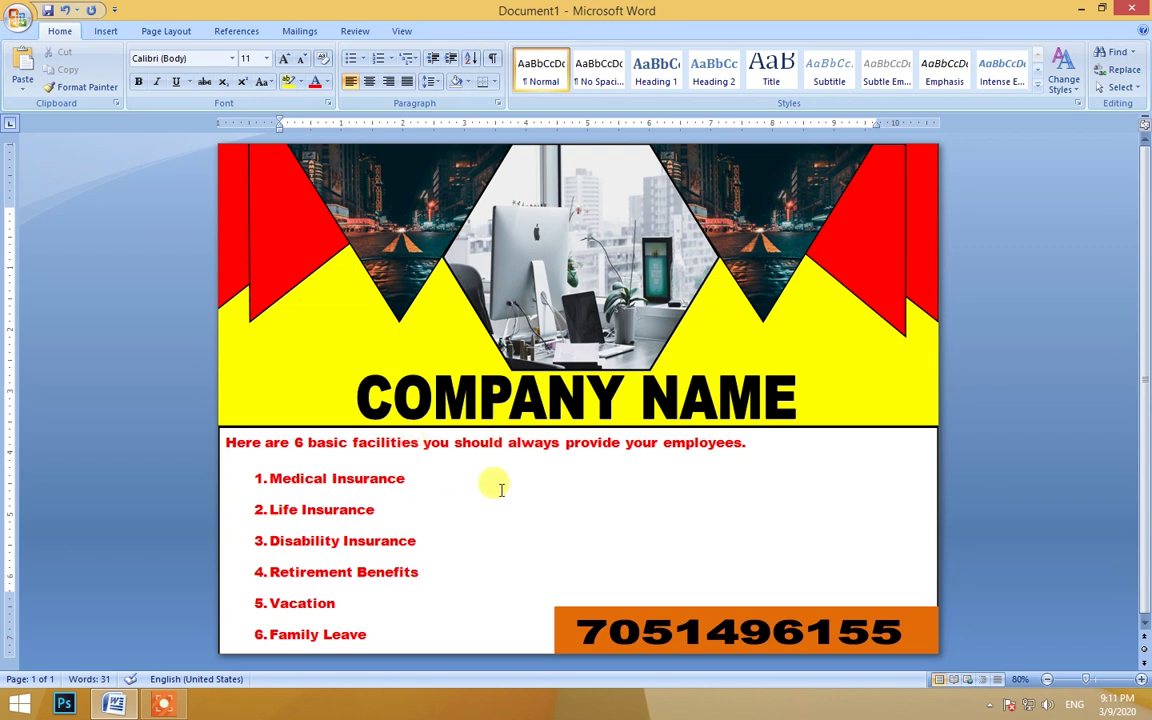
key(ctrl+n)
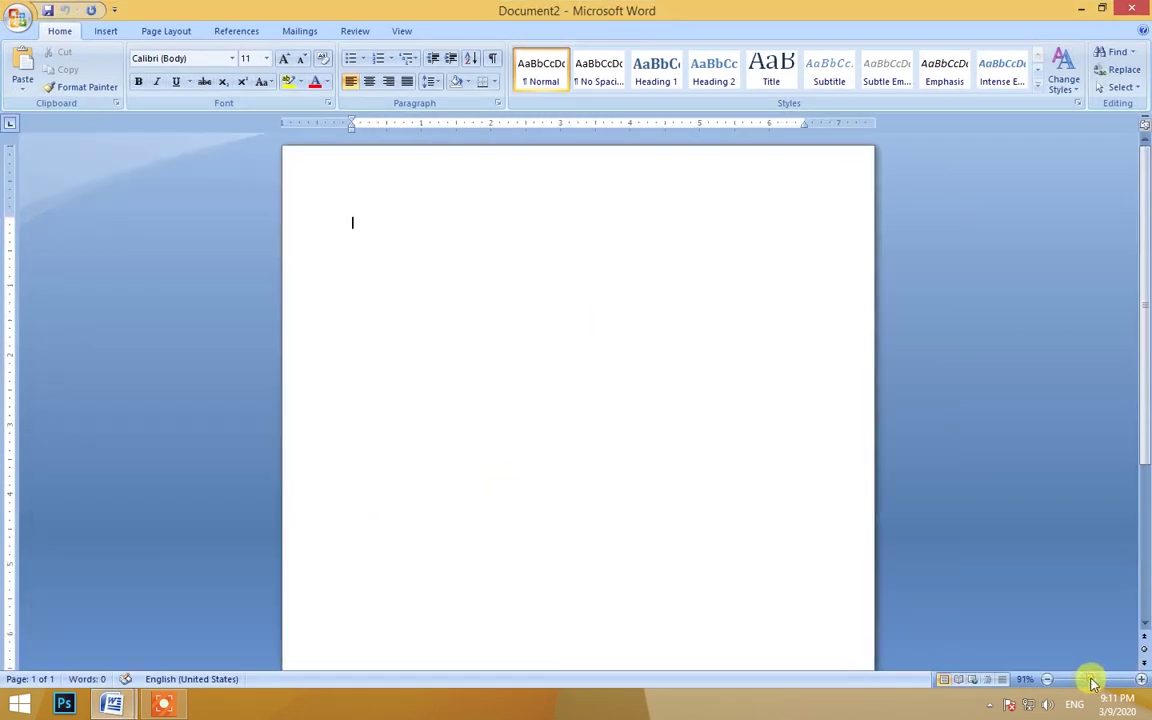
Zoom the new page to 100% and set the paper size to A4
drag(1086, 679, 1093, 680)
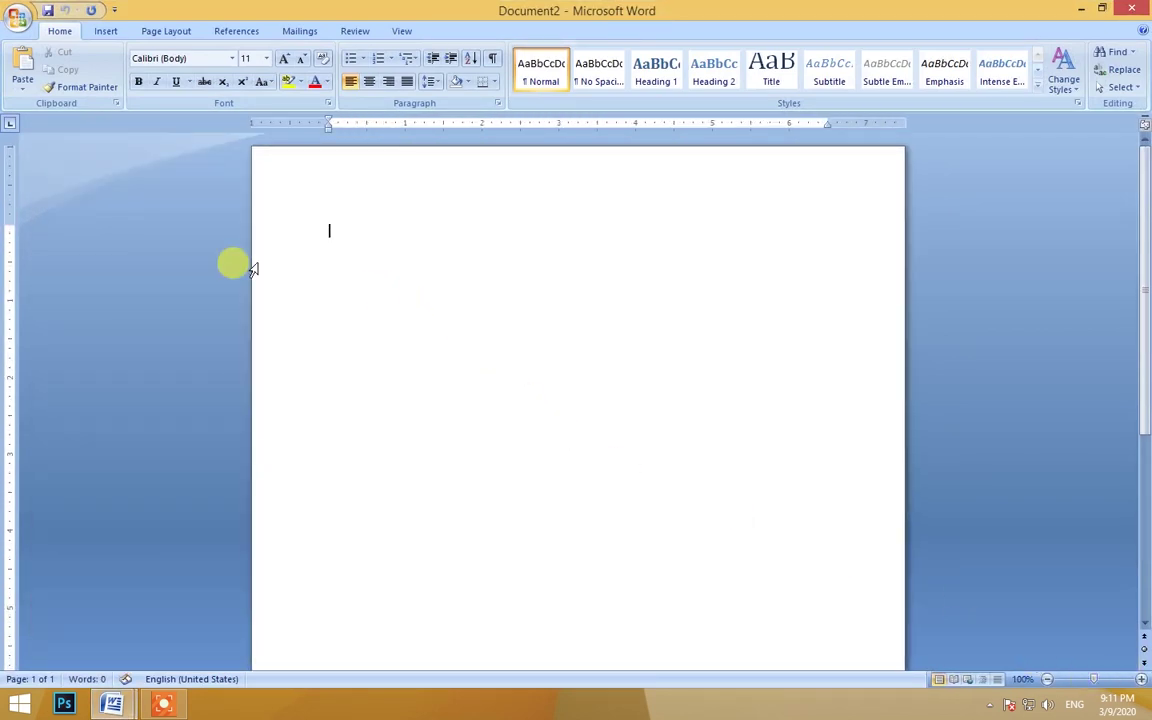
click(167, 31)
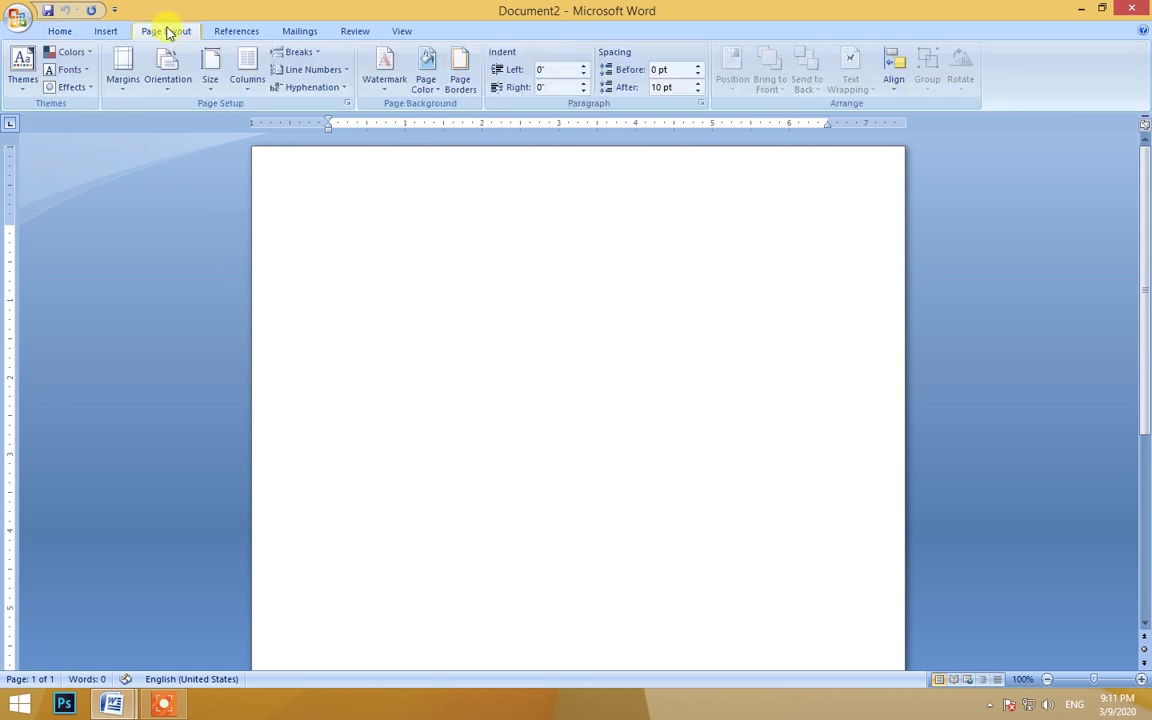
click(210, 79)
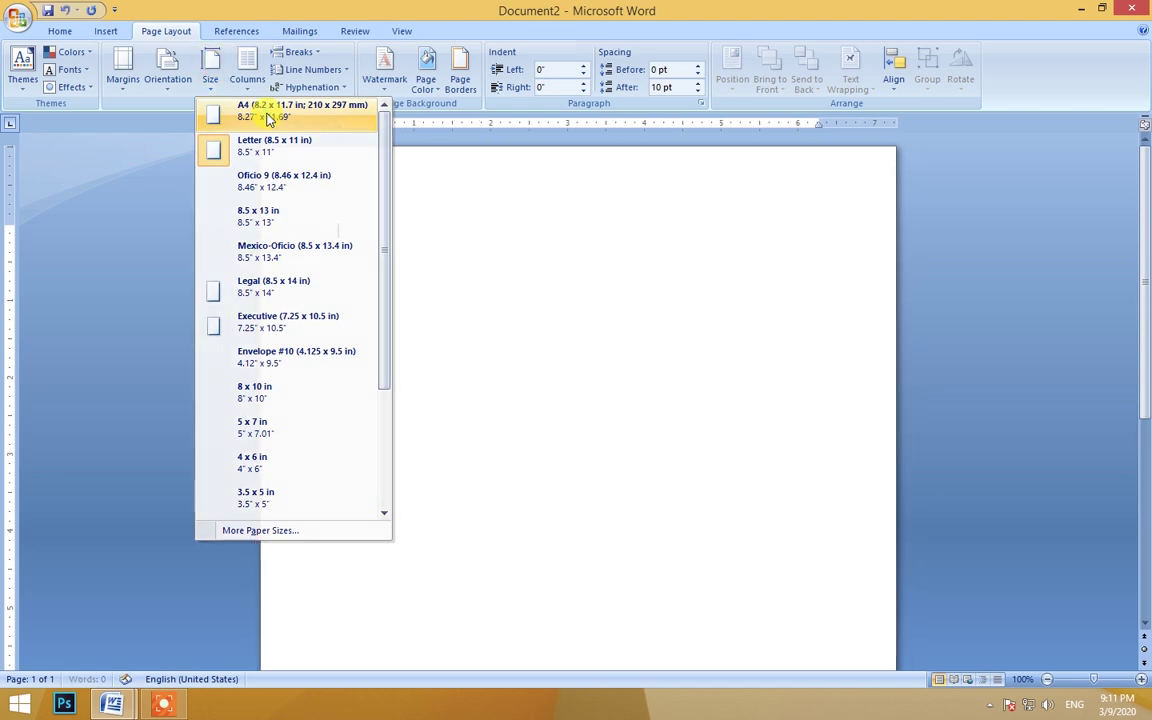
click(268, 117)
click(209, 80)
click(237, 113)
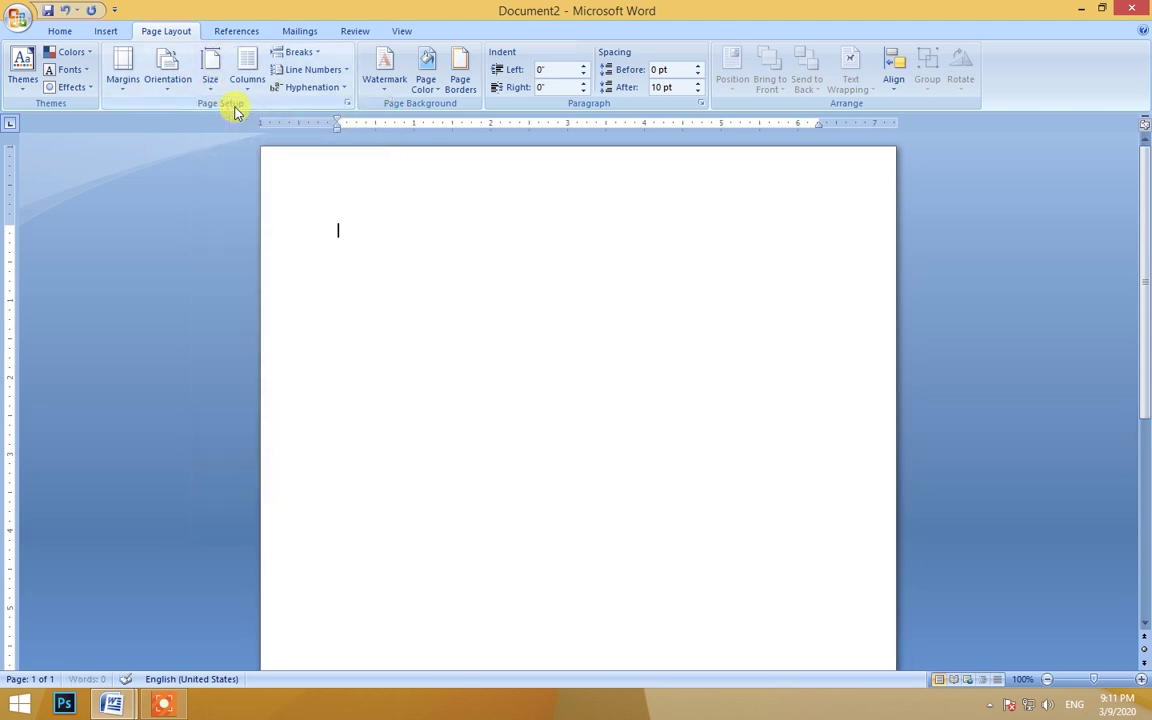
Switch the page to landscape orientation and give it a yellow page color
click(162, 92)
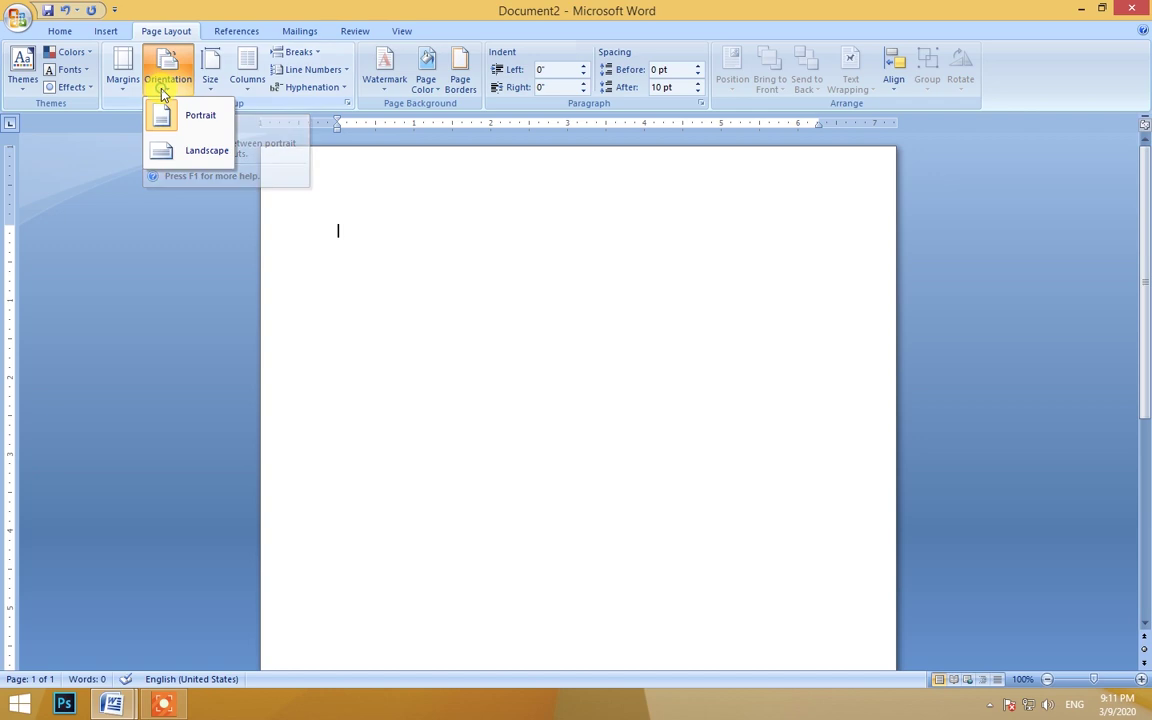
click(196, 156)
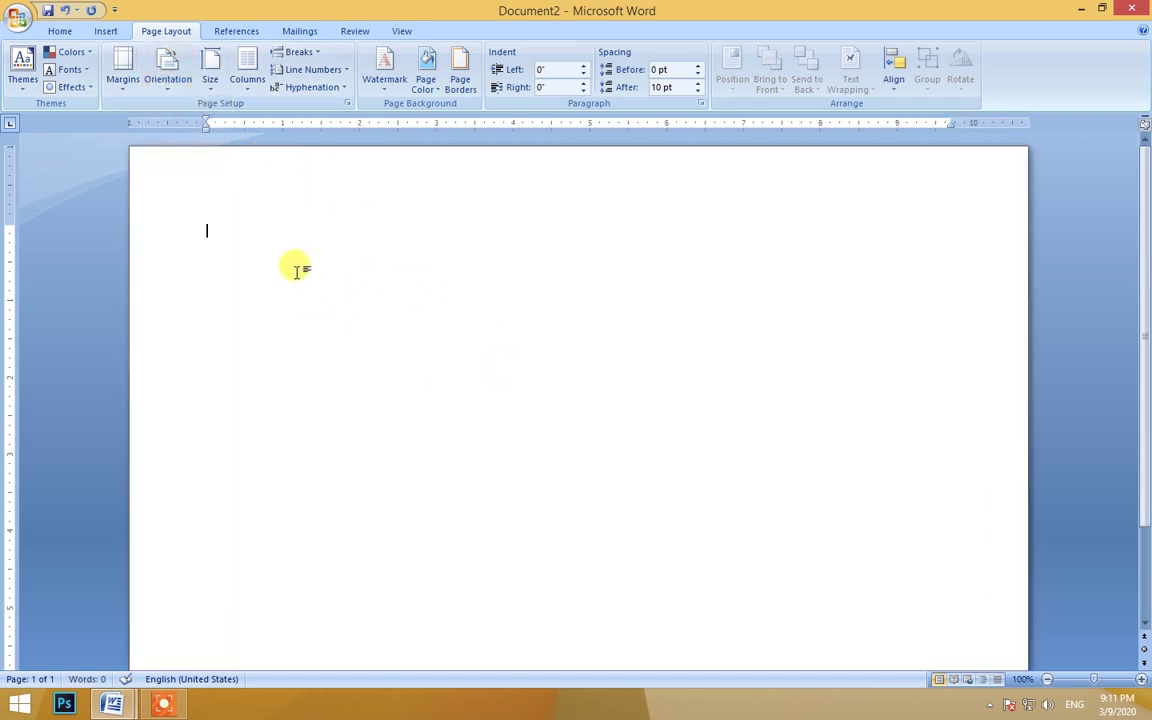
click(425, 82)
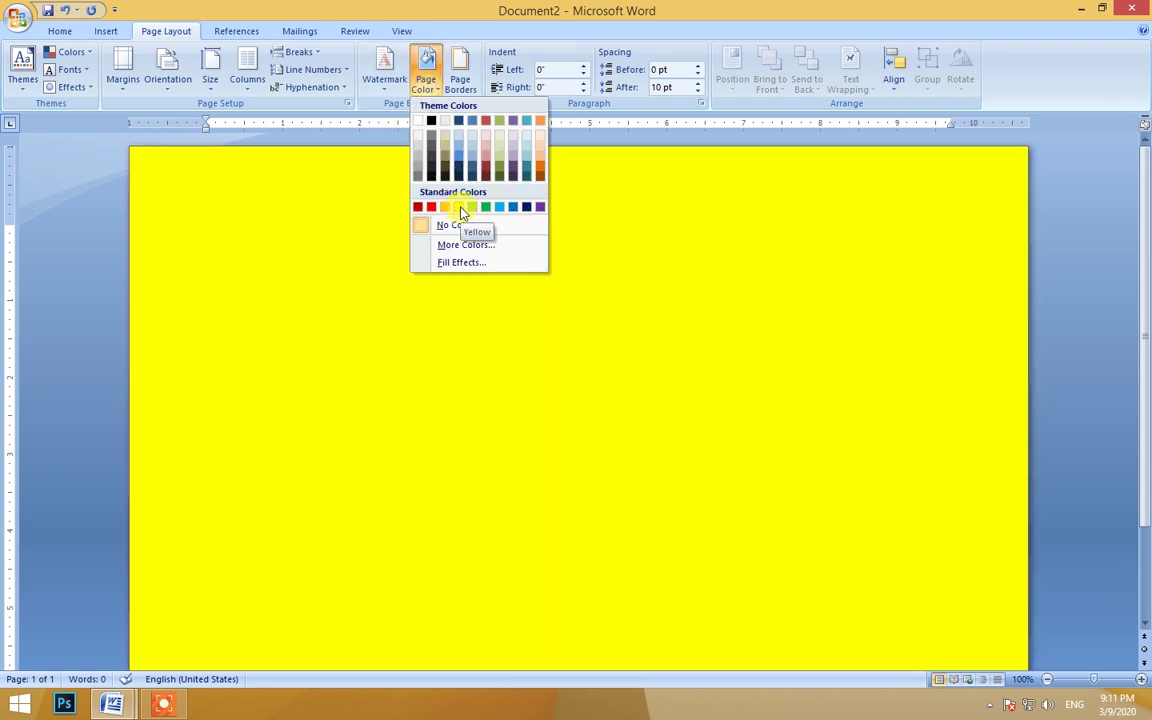
click(462, 212)
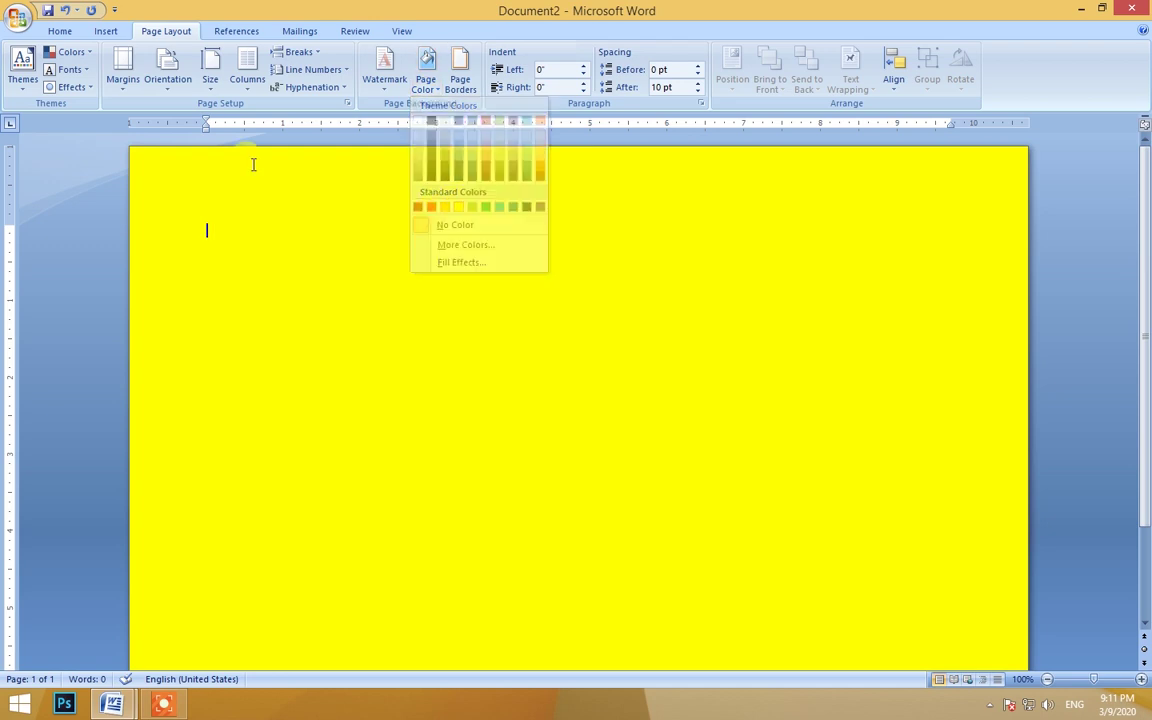
click(116, 37)
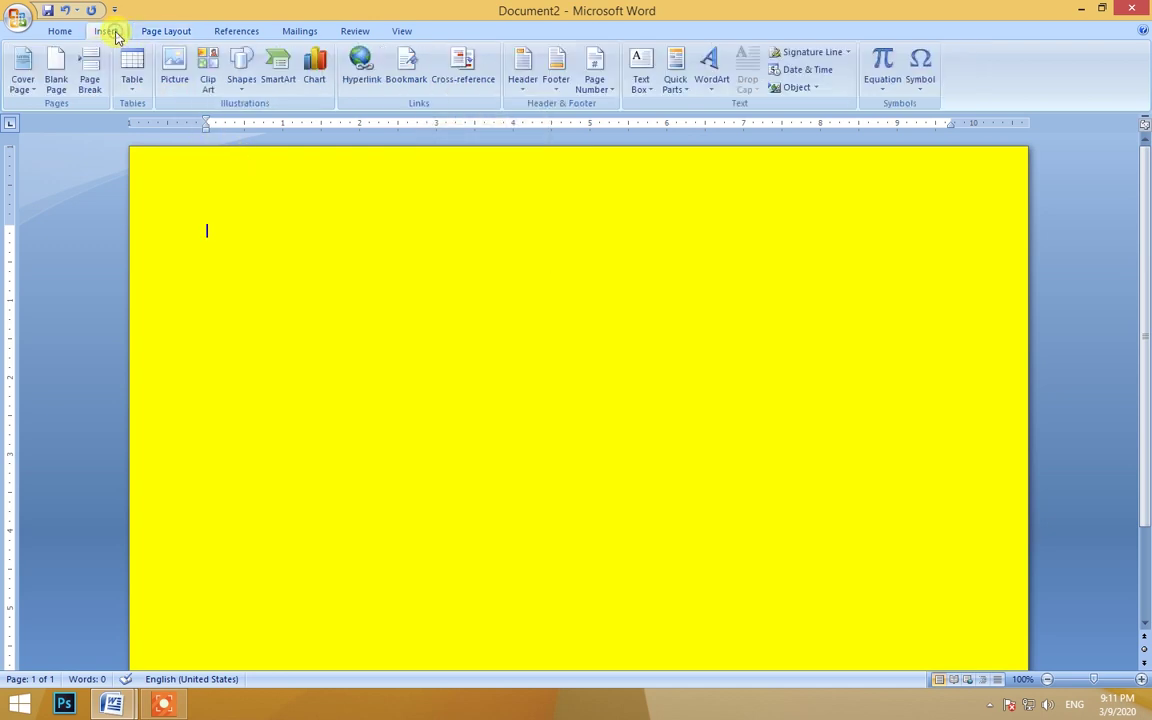
Draw an isosceles triangle near the page's top-left and fill it solid red
click(250, 93)
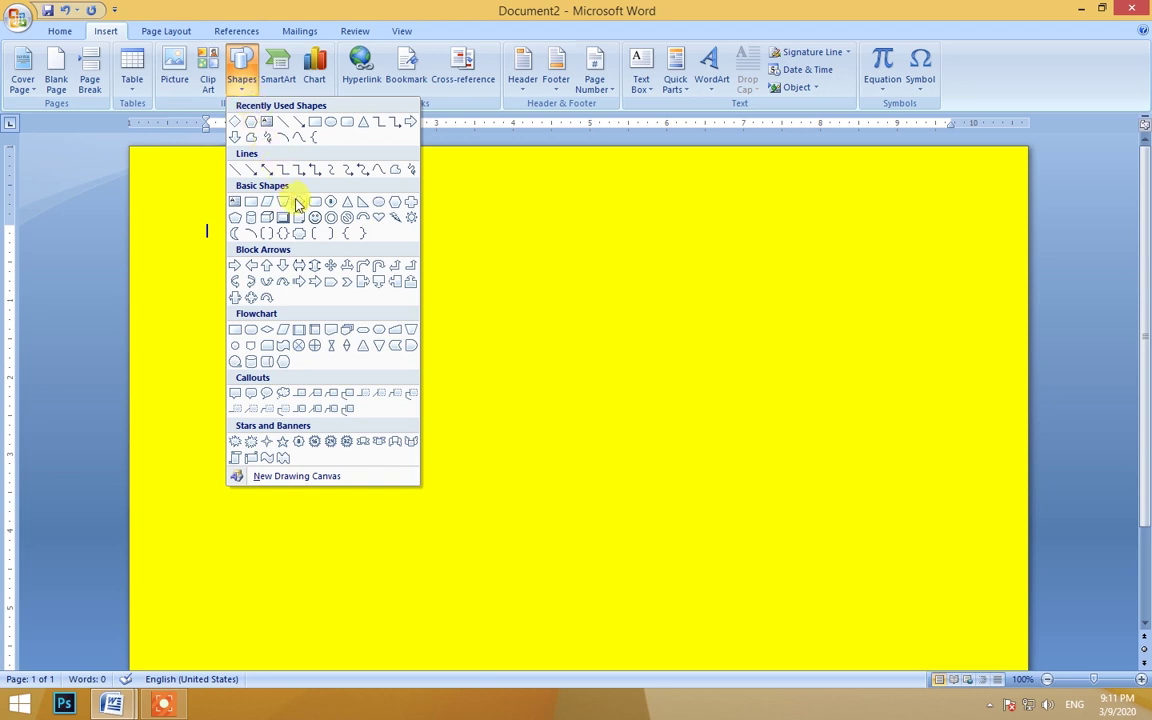
click(363, 125)
drag(180, 170, 390, 374)
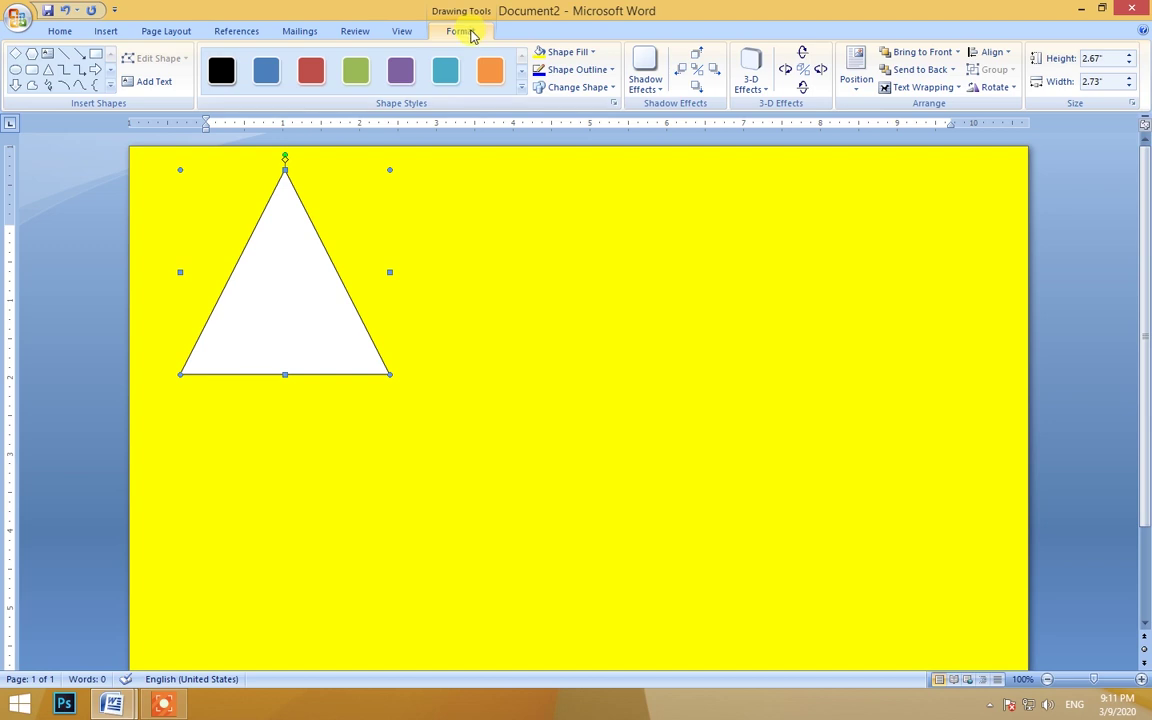
click(567, 53)
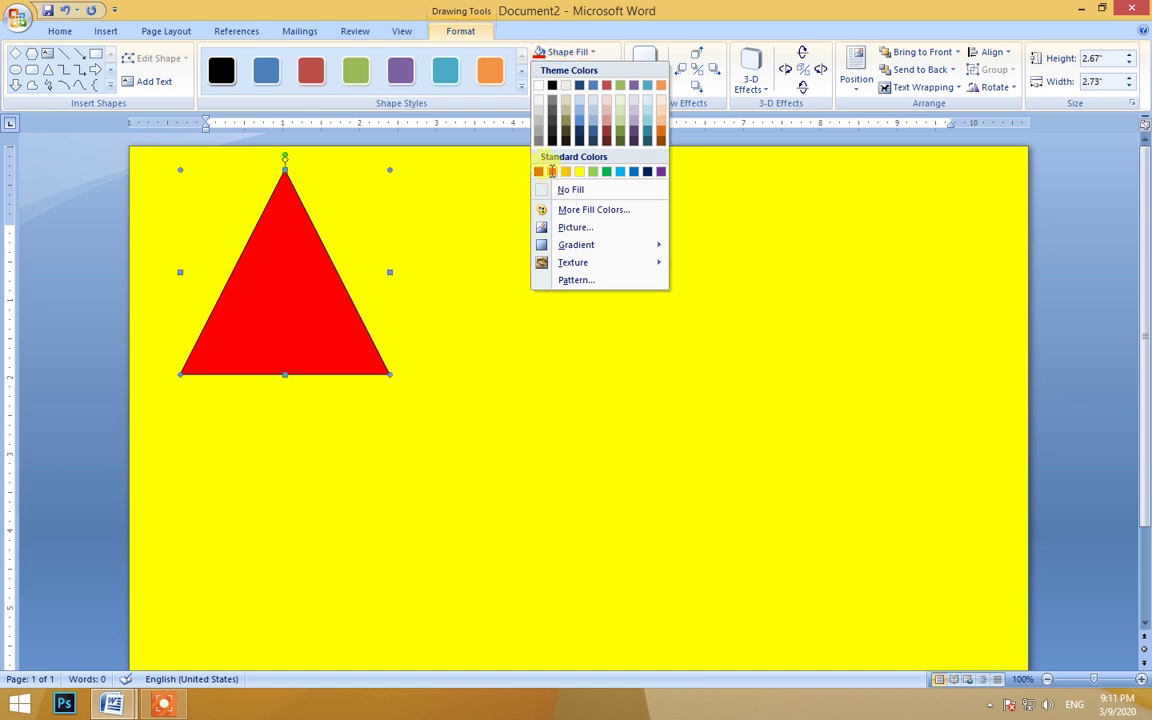
click(300, 230)
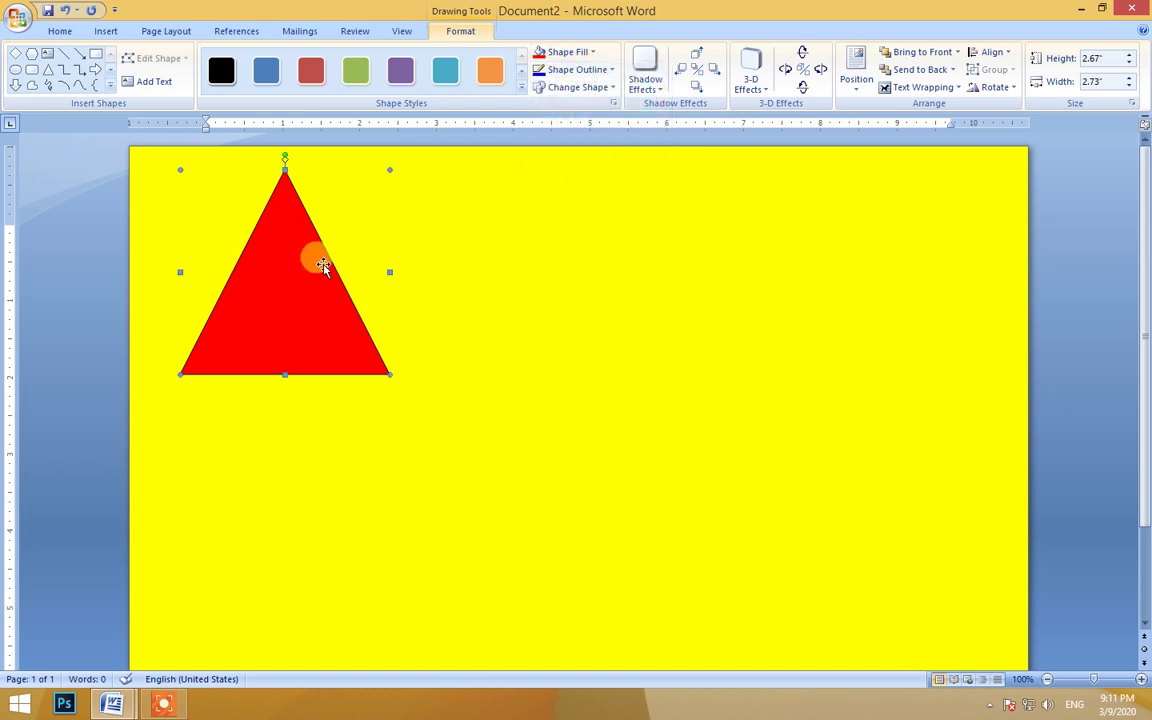
click(982, 90)
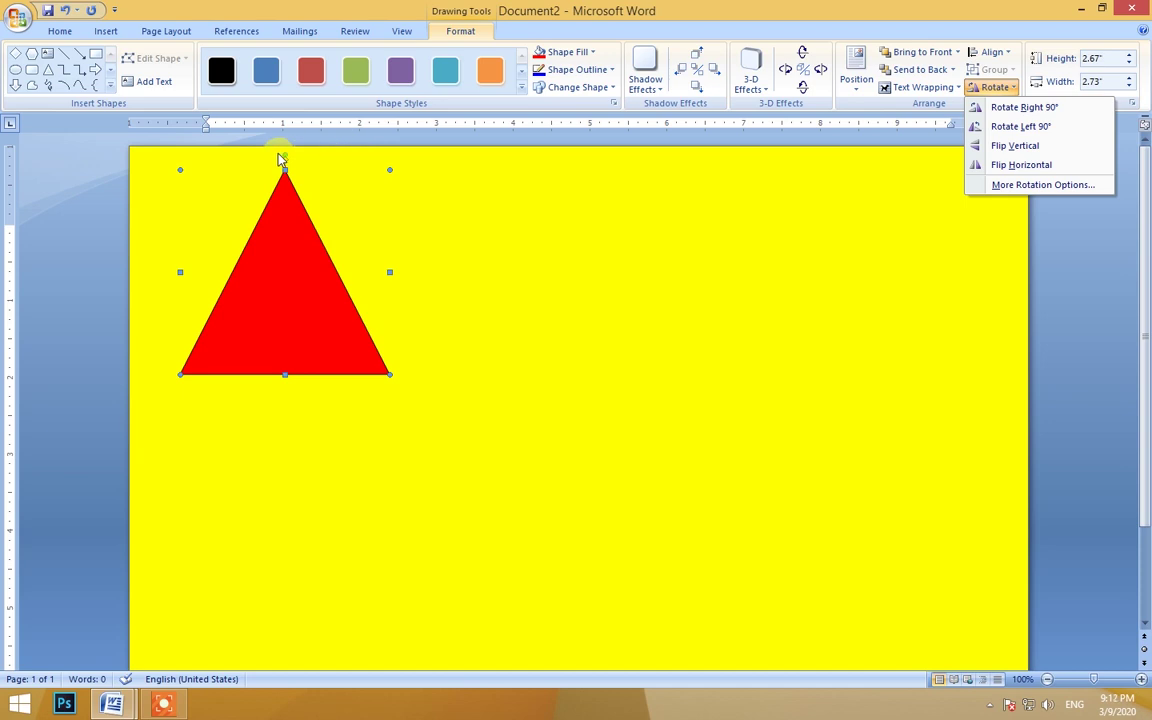
Reshape the red triangle into a right triangle with its adjustment handle
click(285, 160)
click(300, 246)
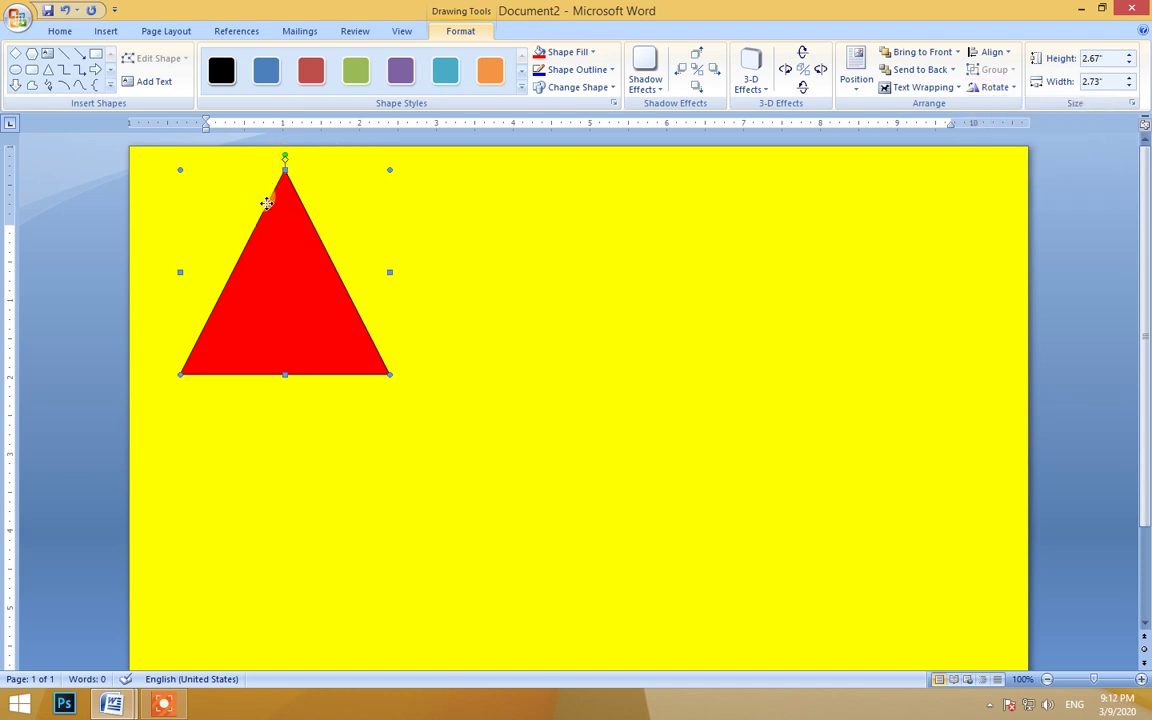
drag(283, 221, 273, 230)
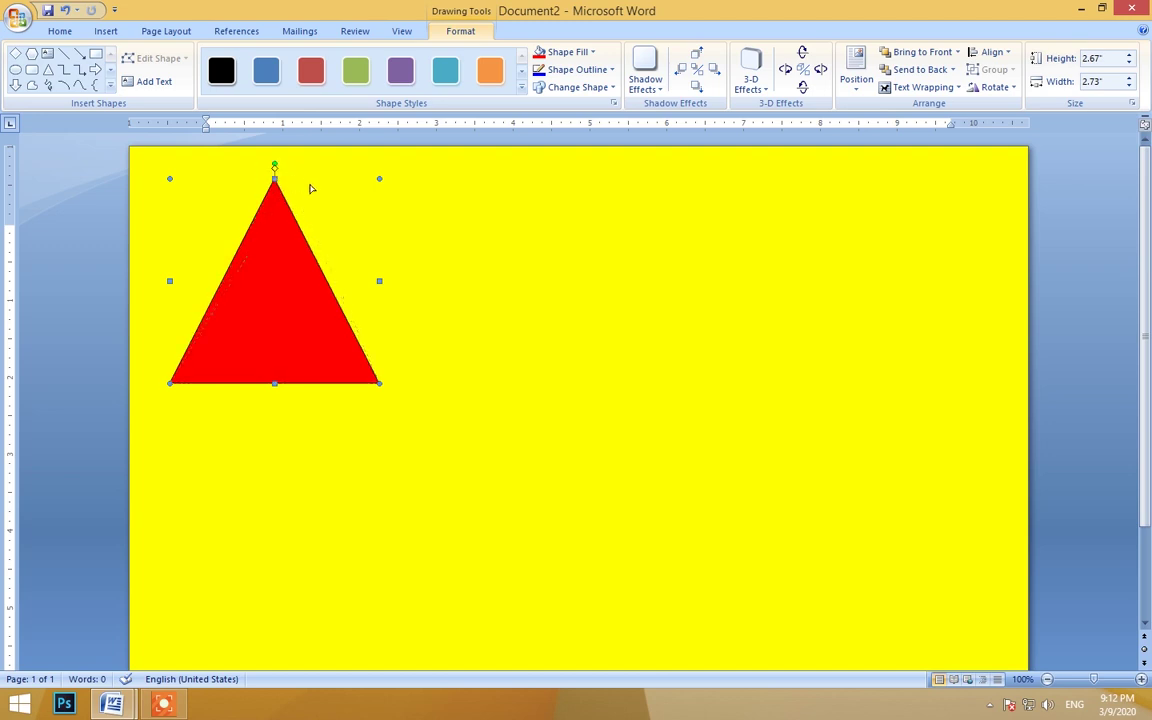
drag(329, 287, 293, 266)
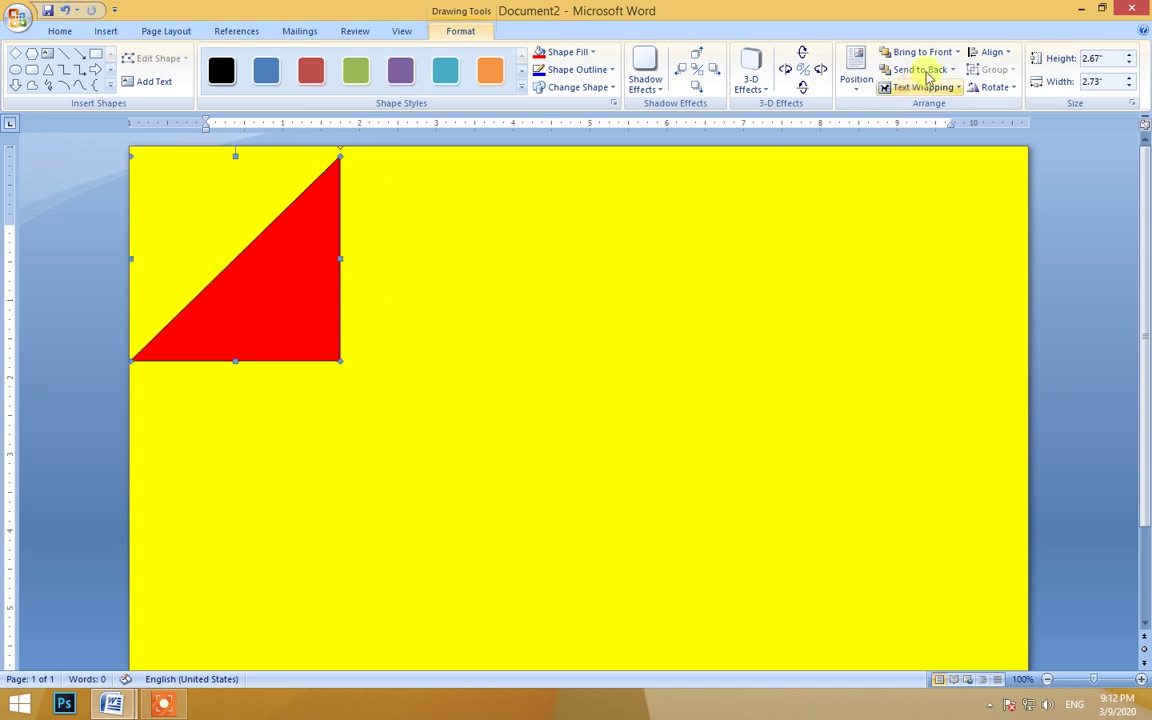
Turn the triangle upside down, tuck it into the top-left corner, and duplicate it
click(995, 87)
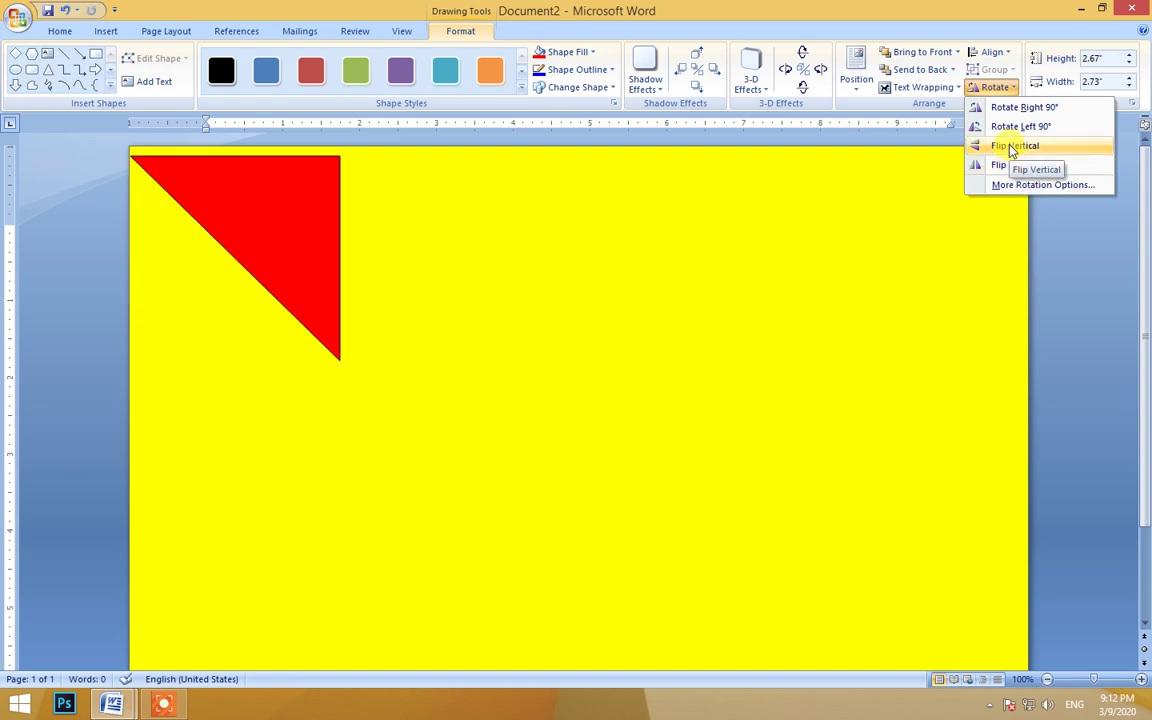
click(280, 274)
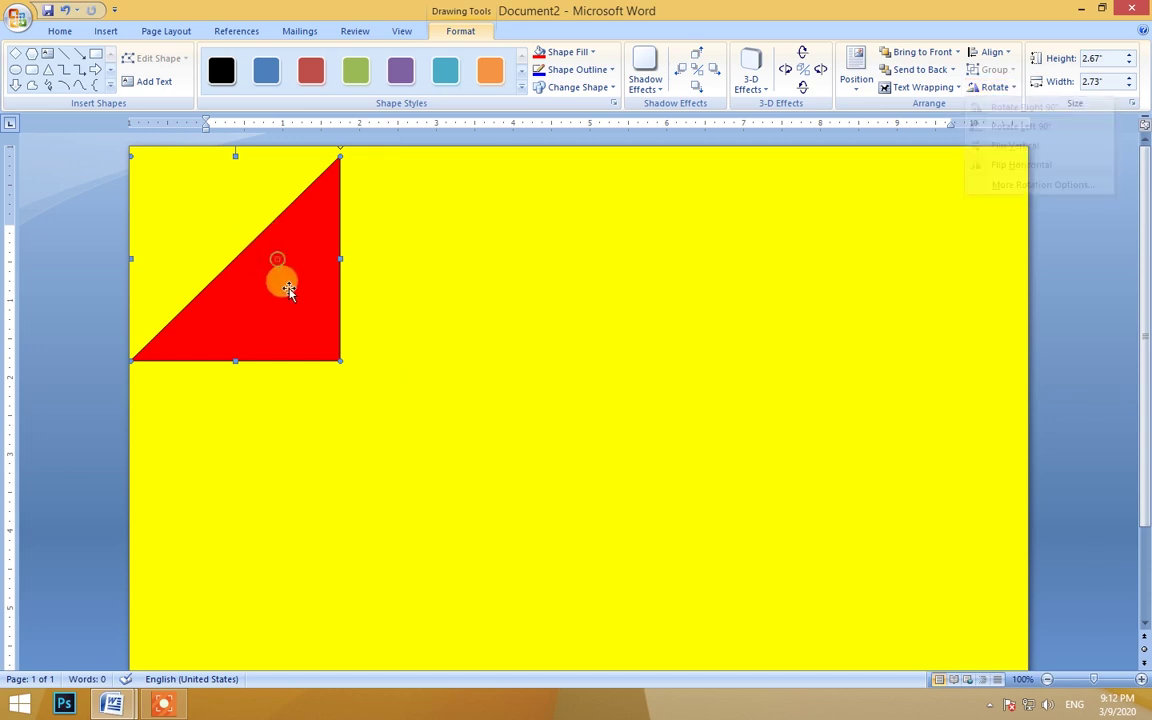
drag(298, 256, 318, 331)
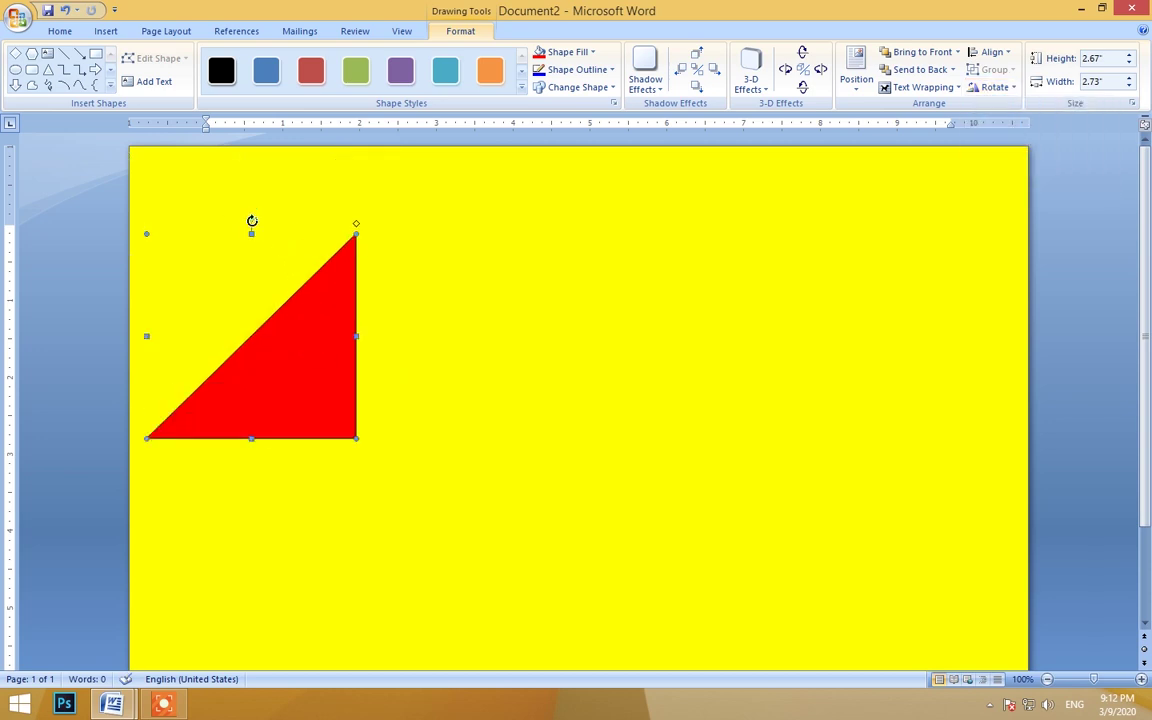
mouse_move(249, 219)
mouse_down()
mouse_move(466, 372)
mouse_move(315, 485)
mouse_up()
drag(257, 493, 258, 504)
drag(209, 325, 193, 242)
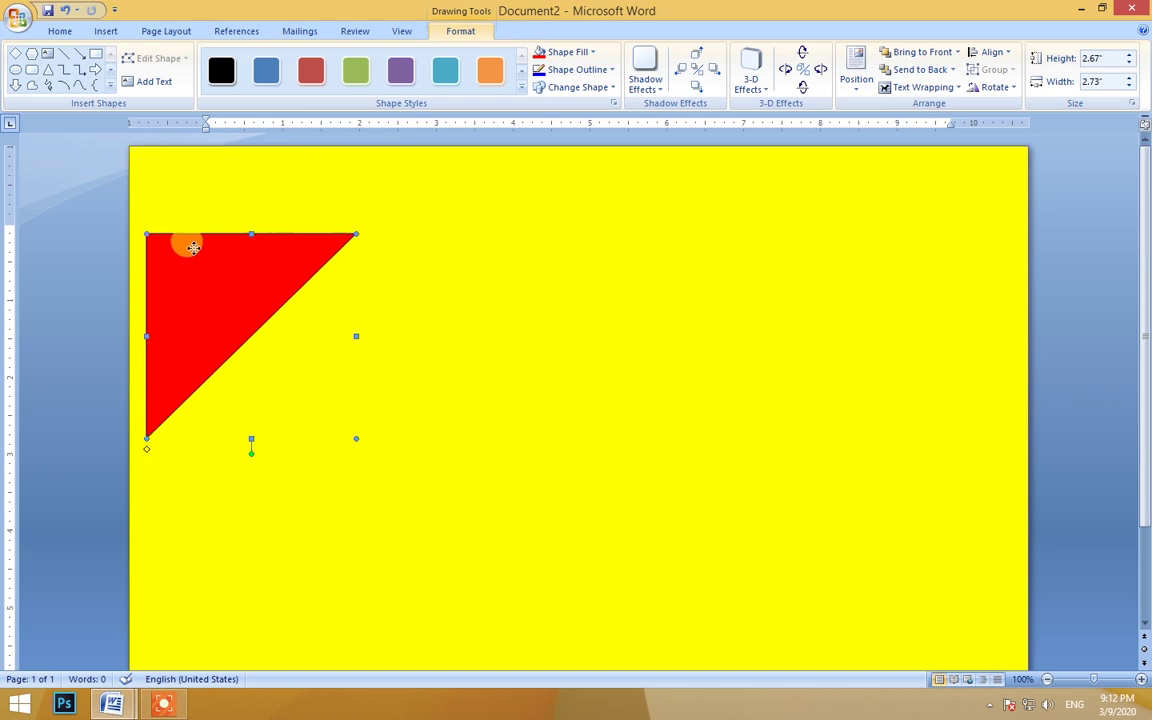
drag(193, 242, 194, 240)
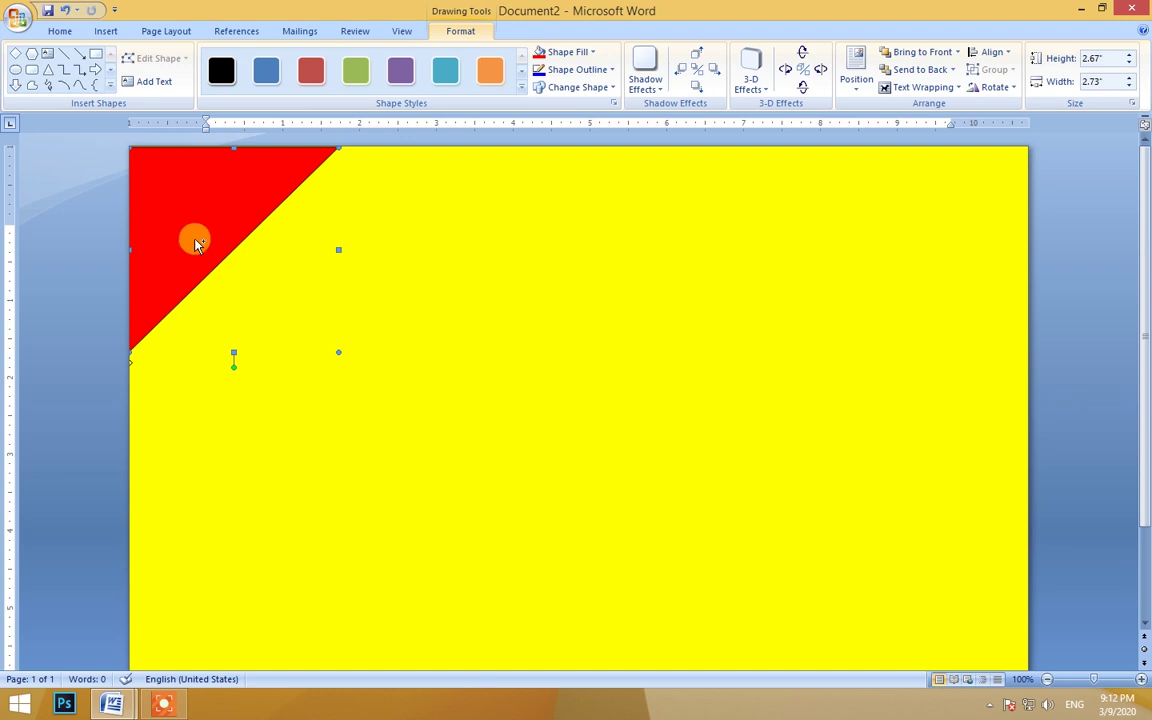
key(ctrl+d)
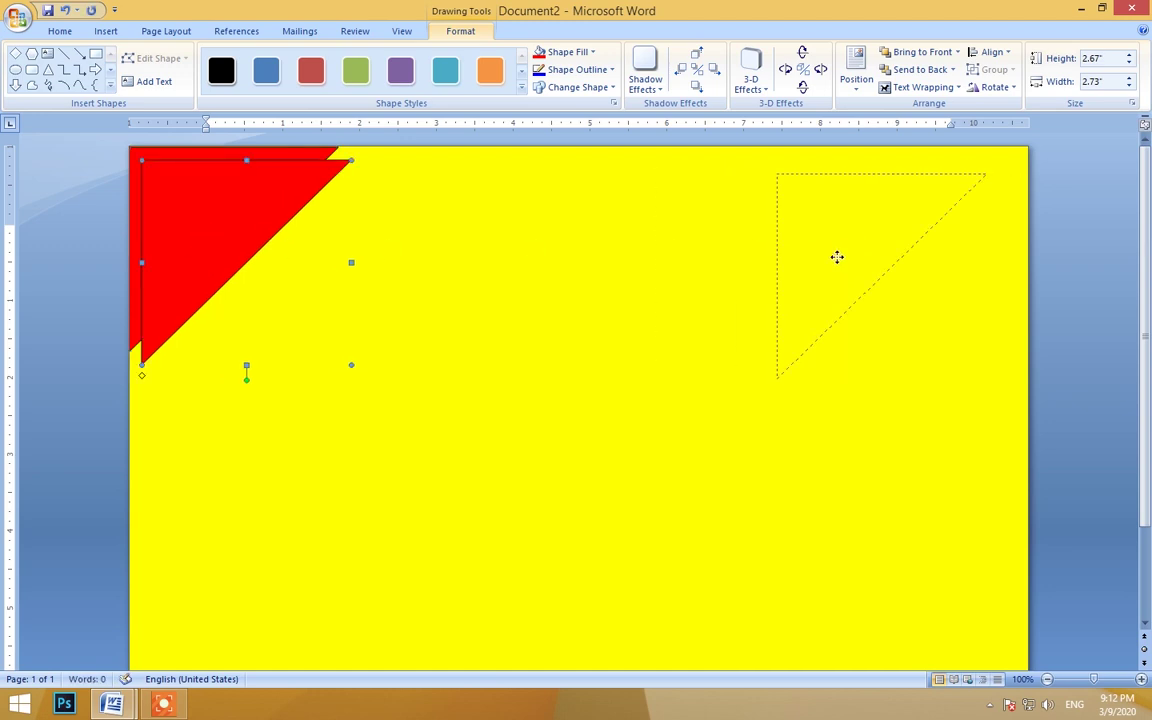
Flip the copied triangle horizontally and place it in the page's top-right corner
drag(837, 257, 838, 257)
click(992, 87)
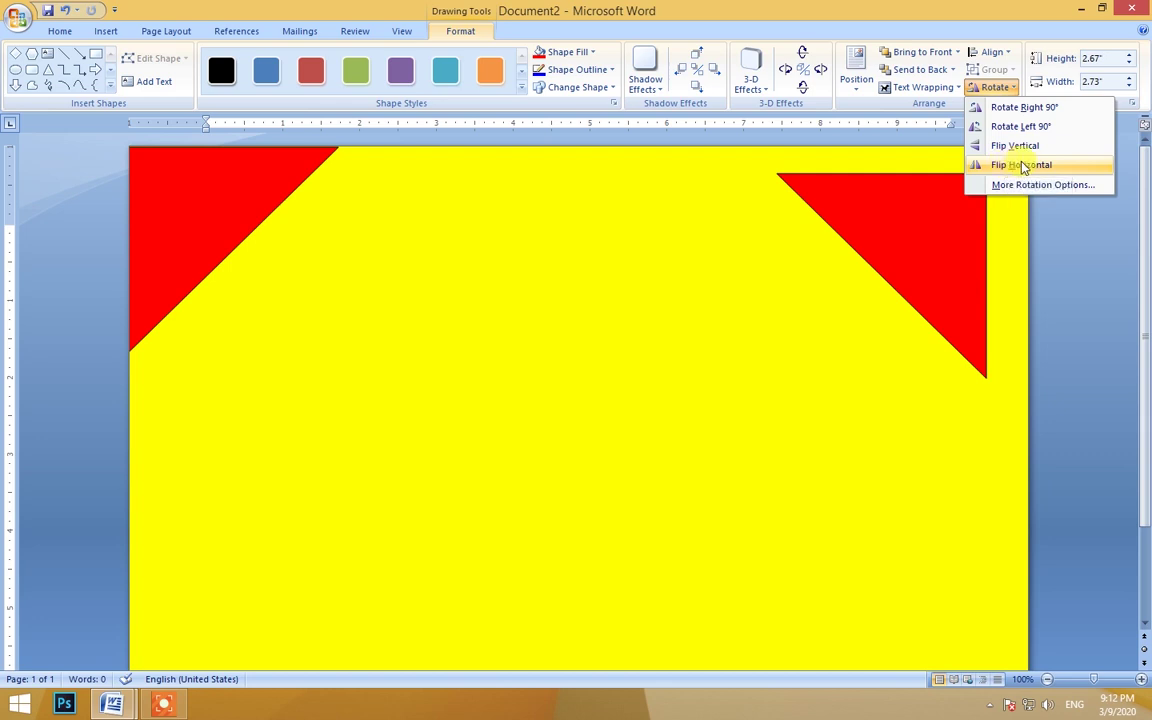
click(1022, 166)
drag(918, 244, 967, 226)
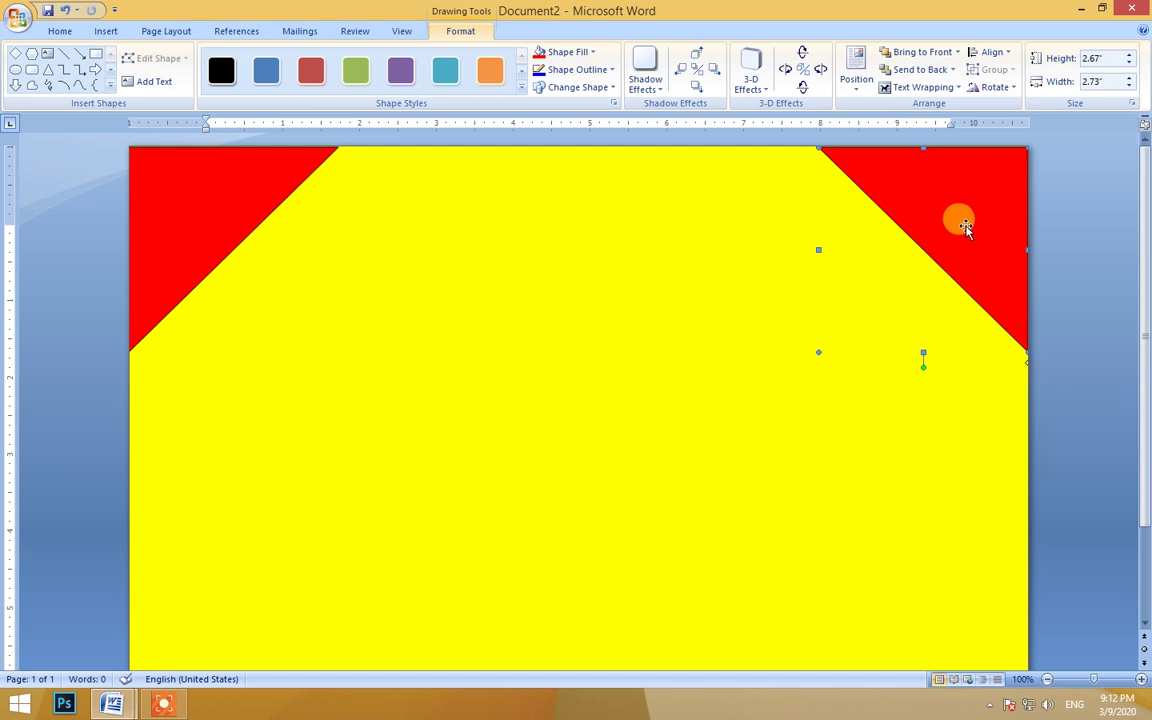
click(640, 332)
Add staggered copies of the left and right corner triangles, shifted inward
click(184, 229)
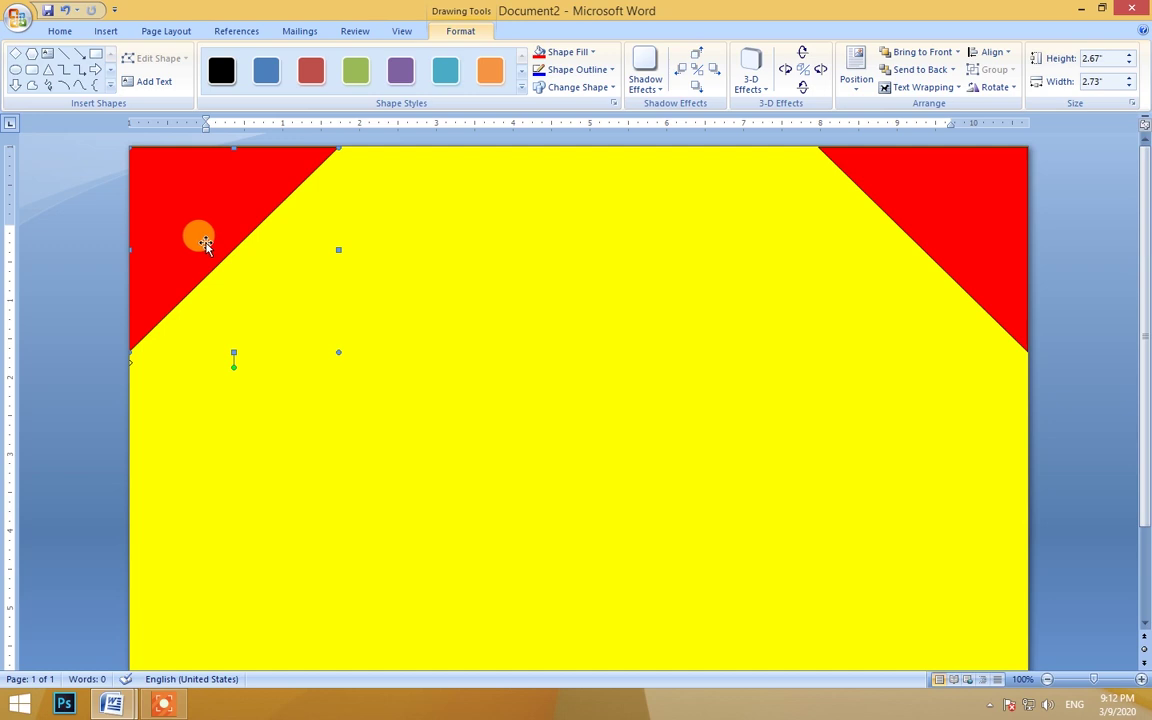
mouse_move(205, 245)
mouse_down()
mouse_move(256, 268)
mouse_move(238, 262)
mouse_move(237, 245)
mouse_up()
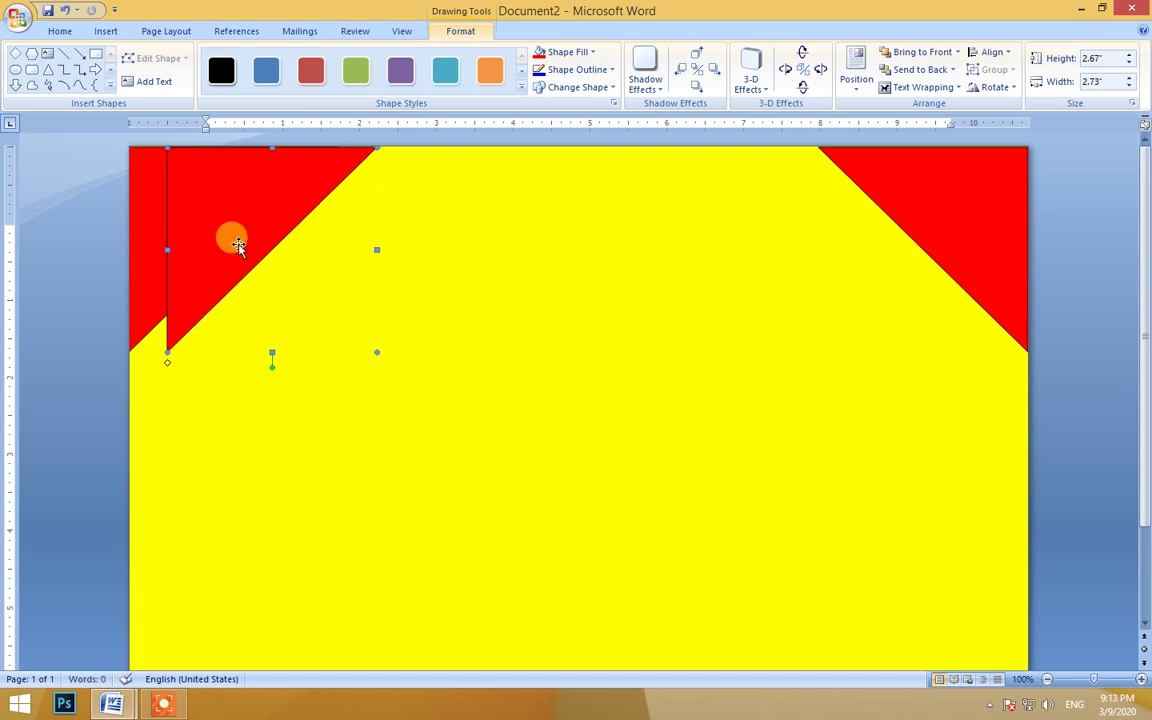
key(ctrl+z)
drag(240, 250, 254, 231)
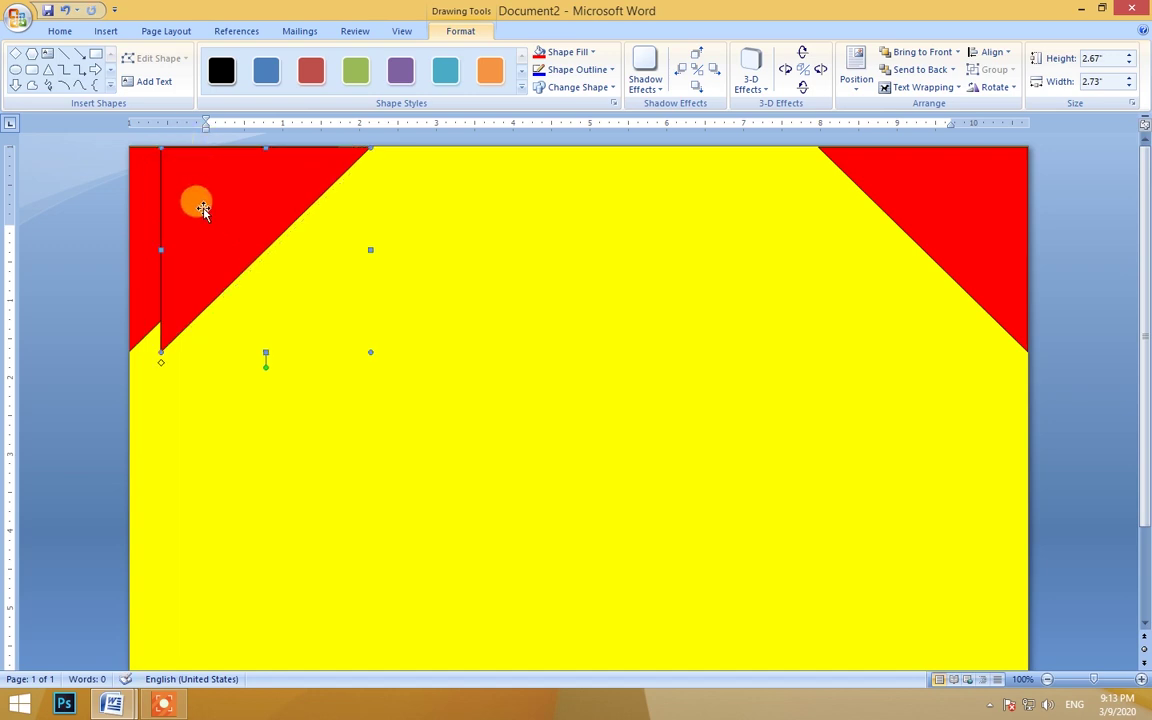
drag(203, 210, 225, 208)
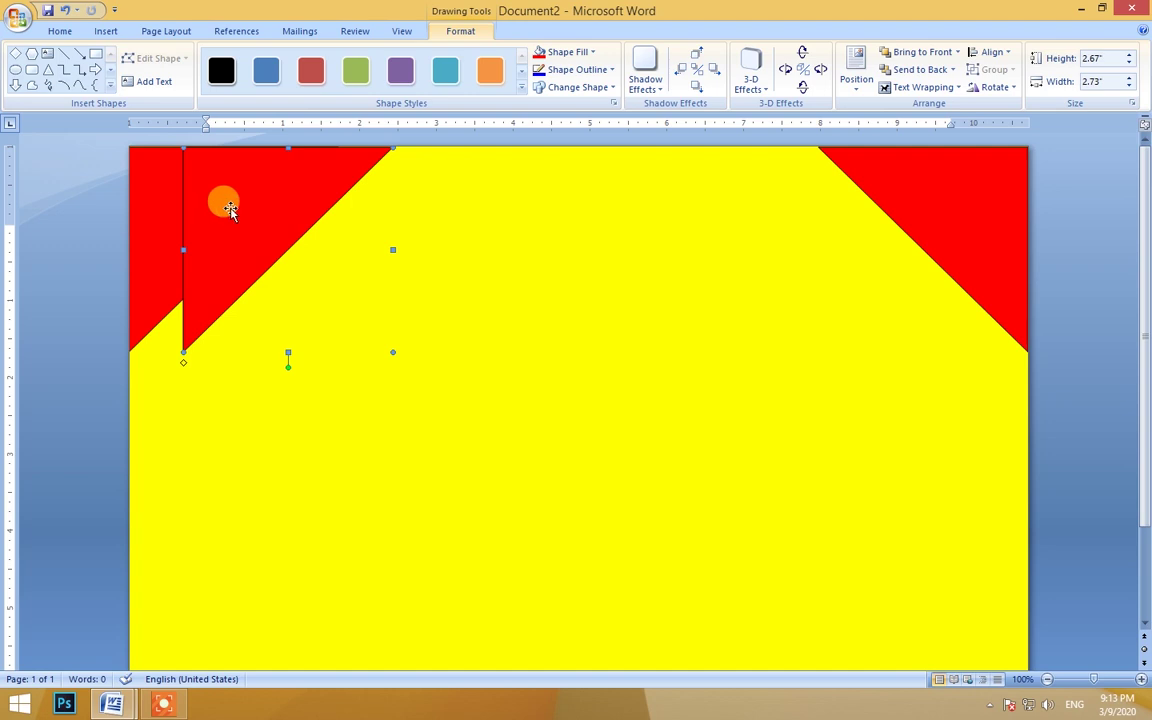
key(ctrl+z)
click(970, 215)
drag(968, 226, 895, 213)
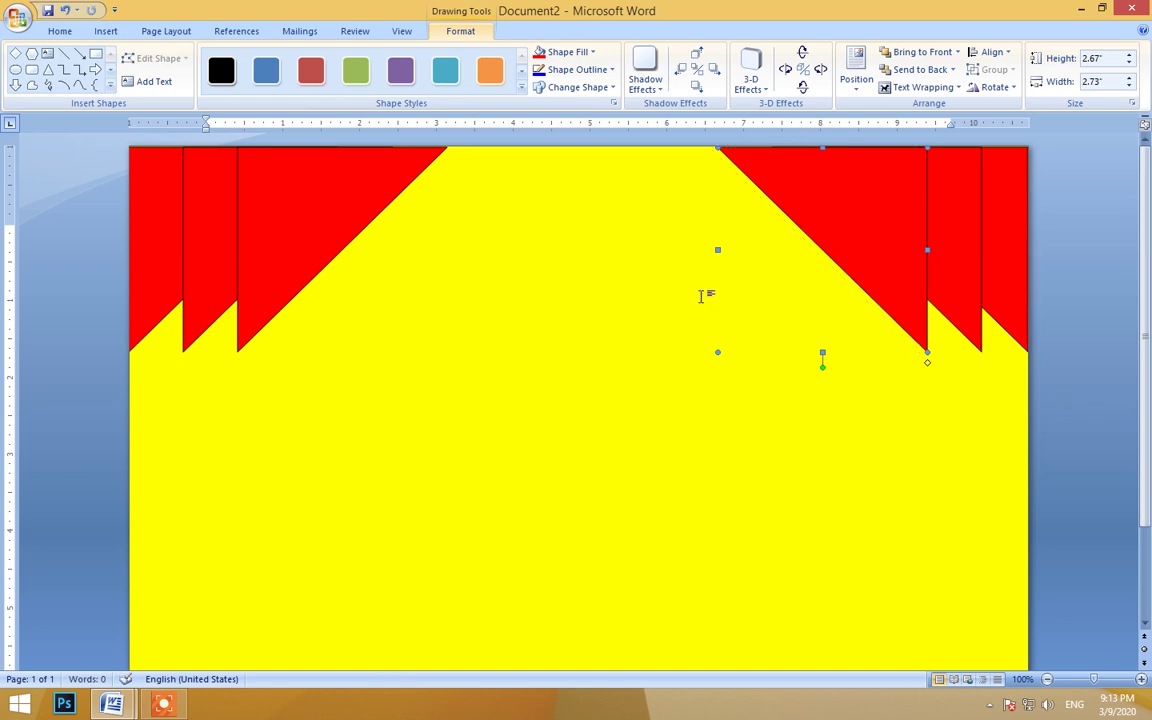
Draw a white hexagon at the top centre between the red triangles
click(615, 268)
click(757, 165)
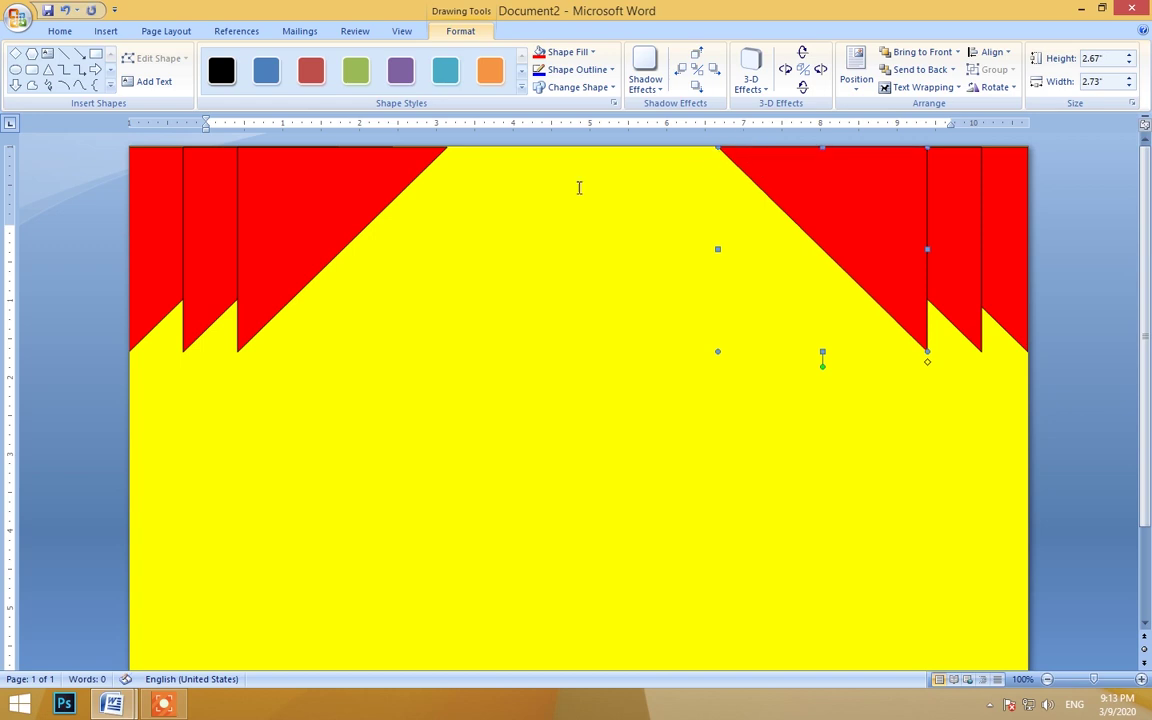
click(104, 31)
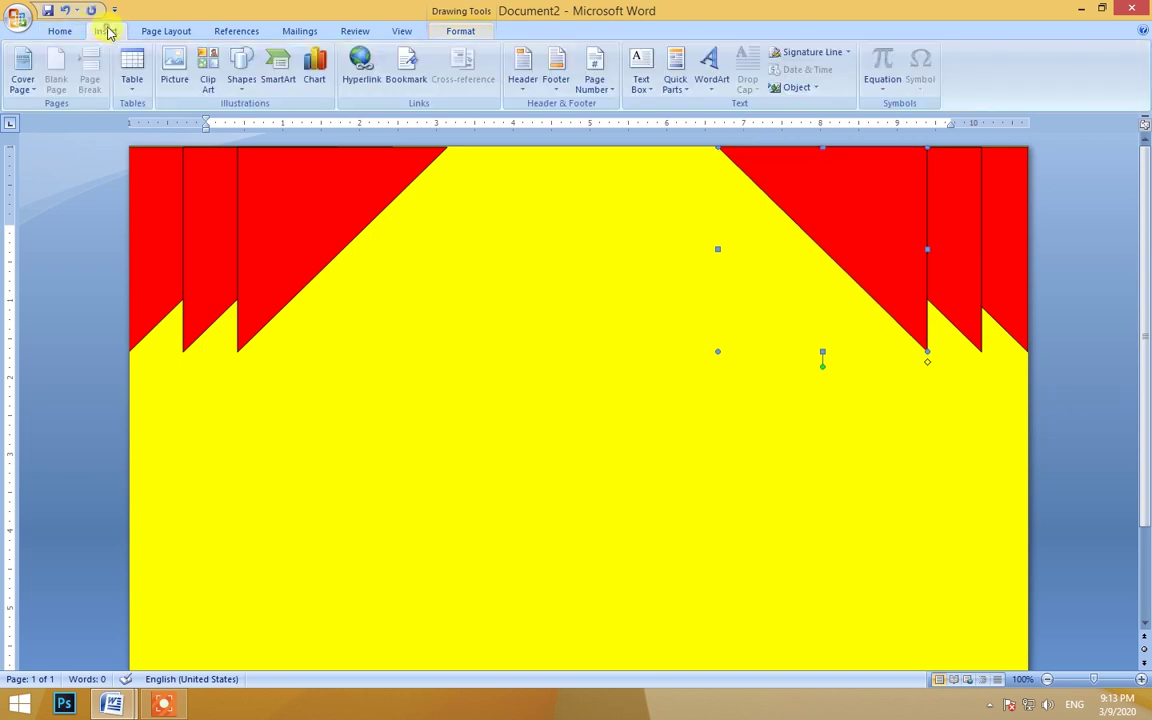
click(250, 90)
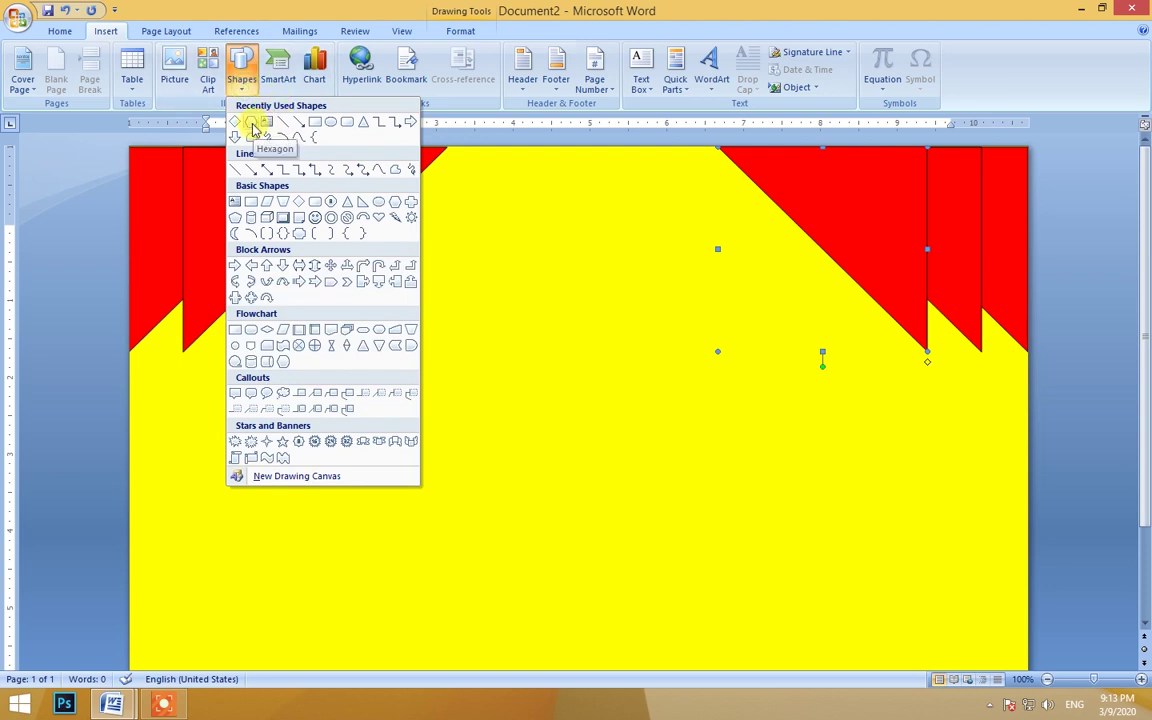
click(251, 122)
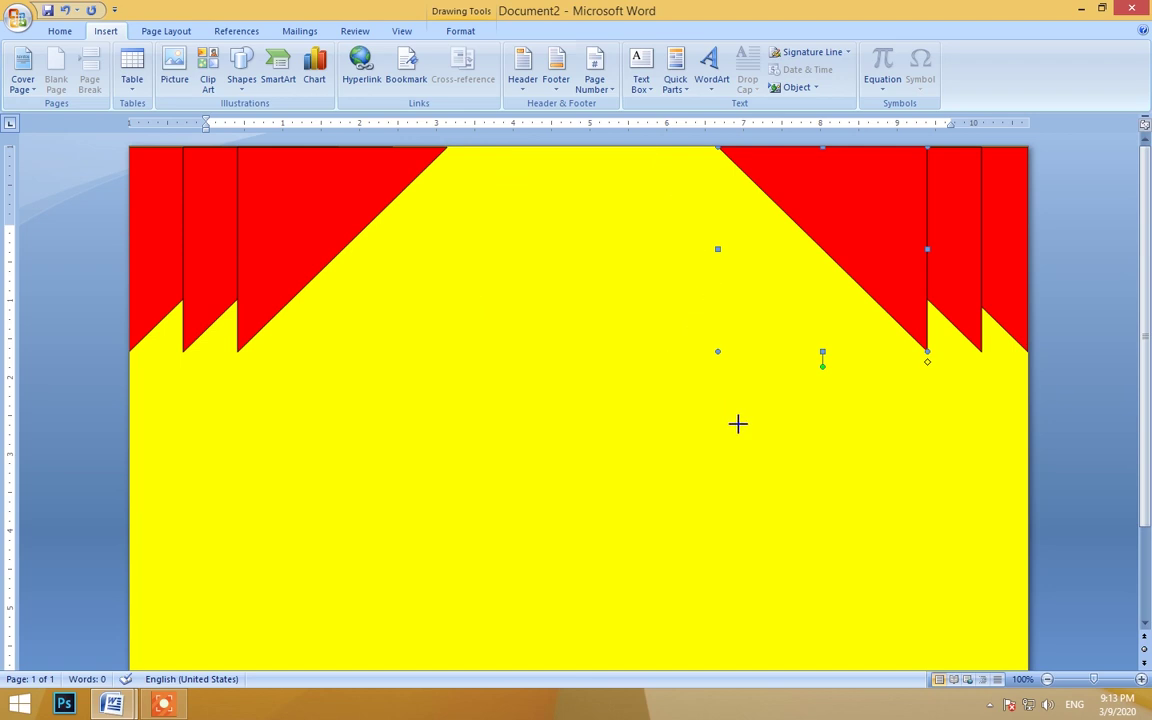
drag(801, 435, 456, 148)
drag(643, 337, 615, 341)
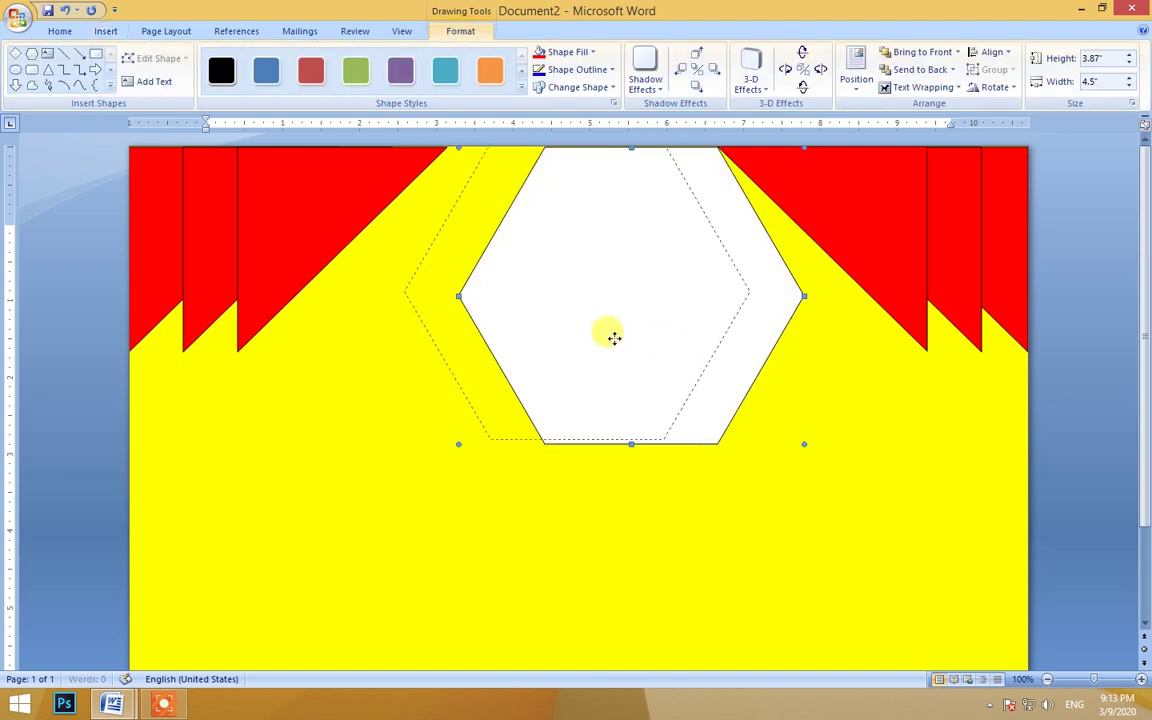
Resize the hexagon to 3.58 by 4.67 inches and stretch the inner left triangle to meet it
click(315, 243)
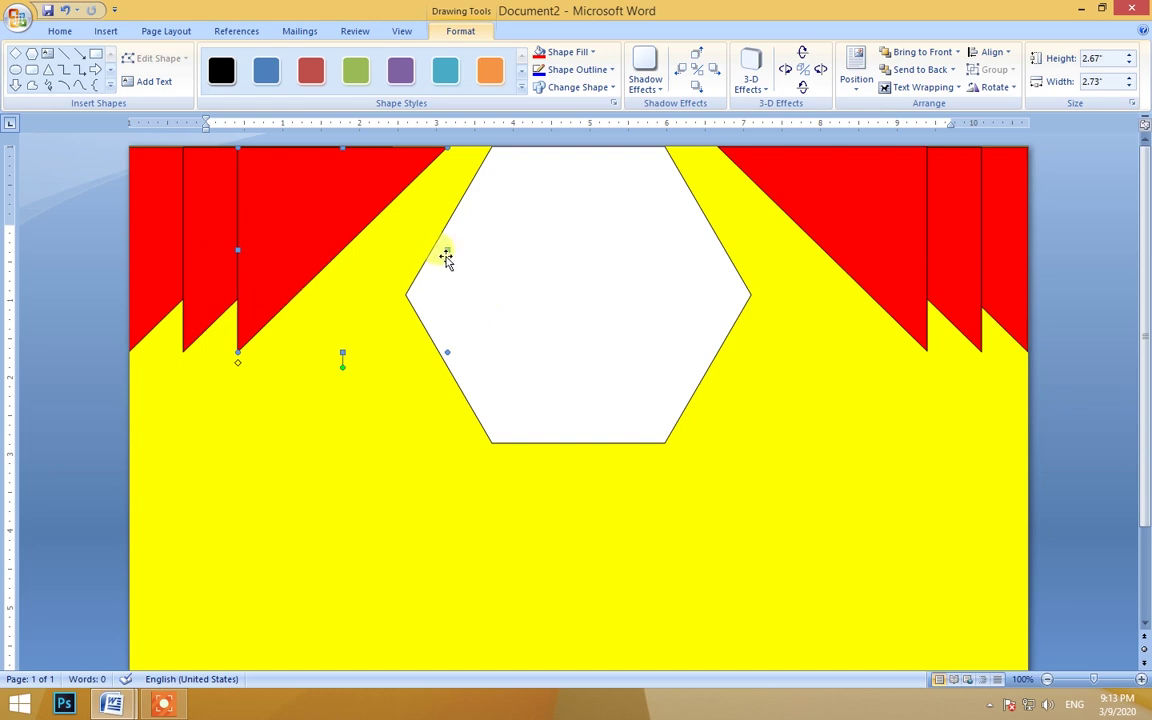
click(458, 305)
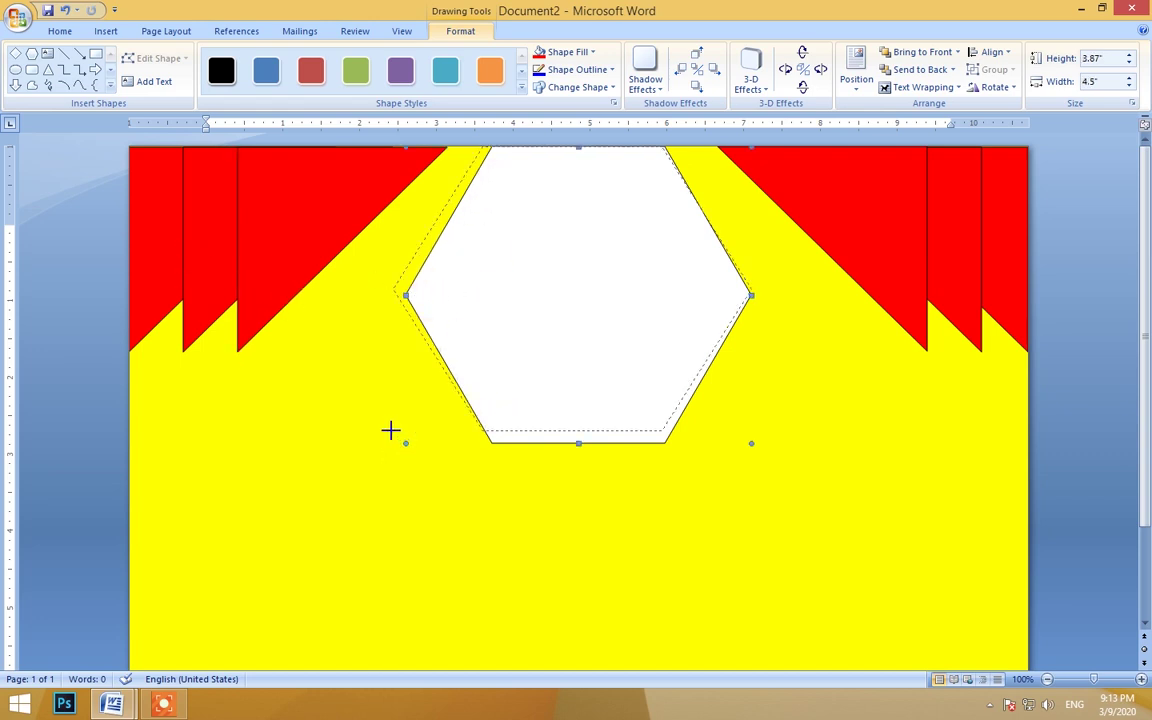
drag(407, 443, 393, 421)
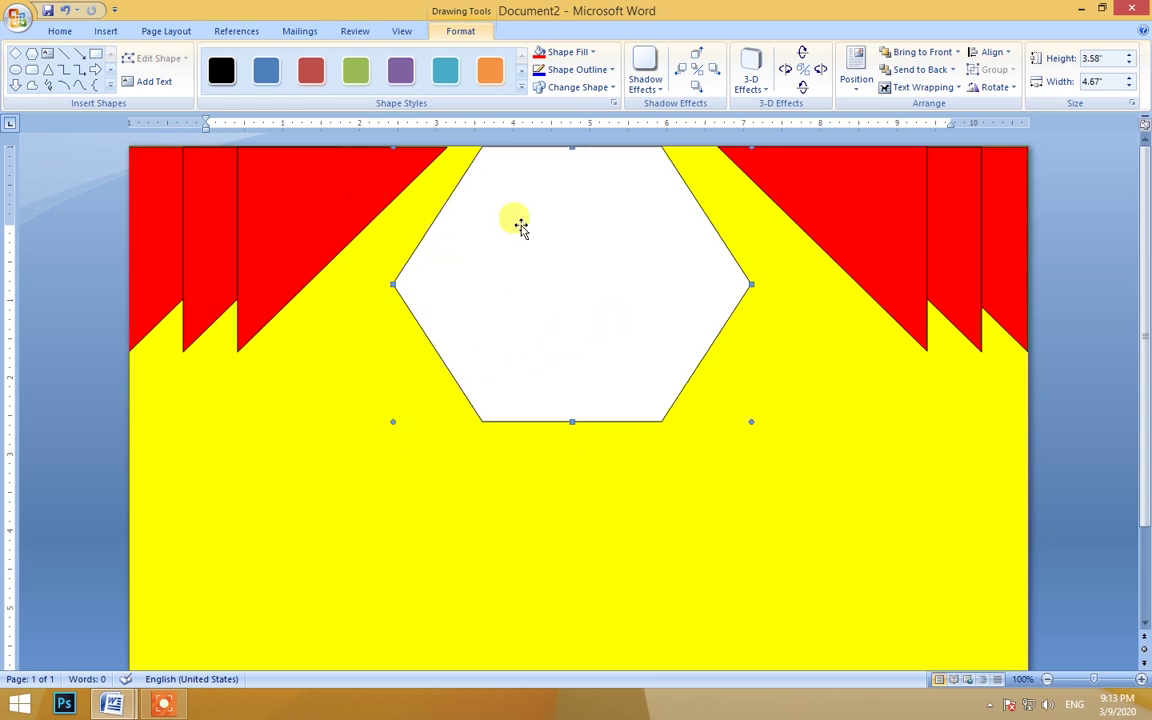
click(344, 223)
drag(344, 223, 473, 239)
click(795, 200)
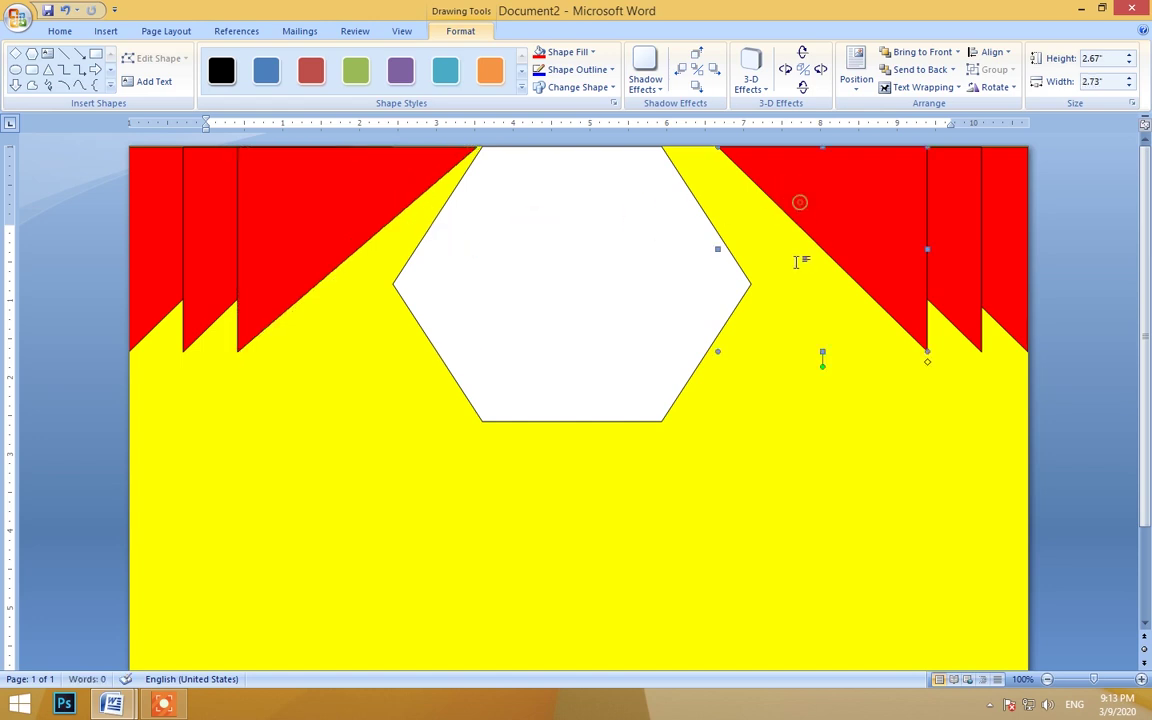
Stretch the inner right triangle to meet the hexagon and nudge the left triangle right
drag(719, 249, 700, 250)
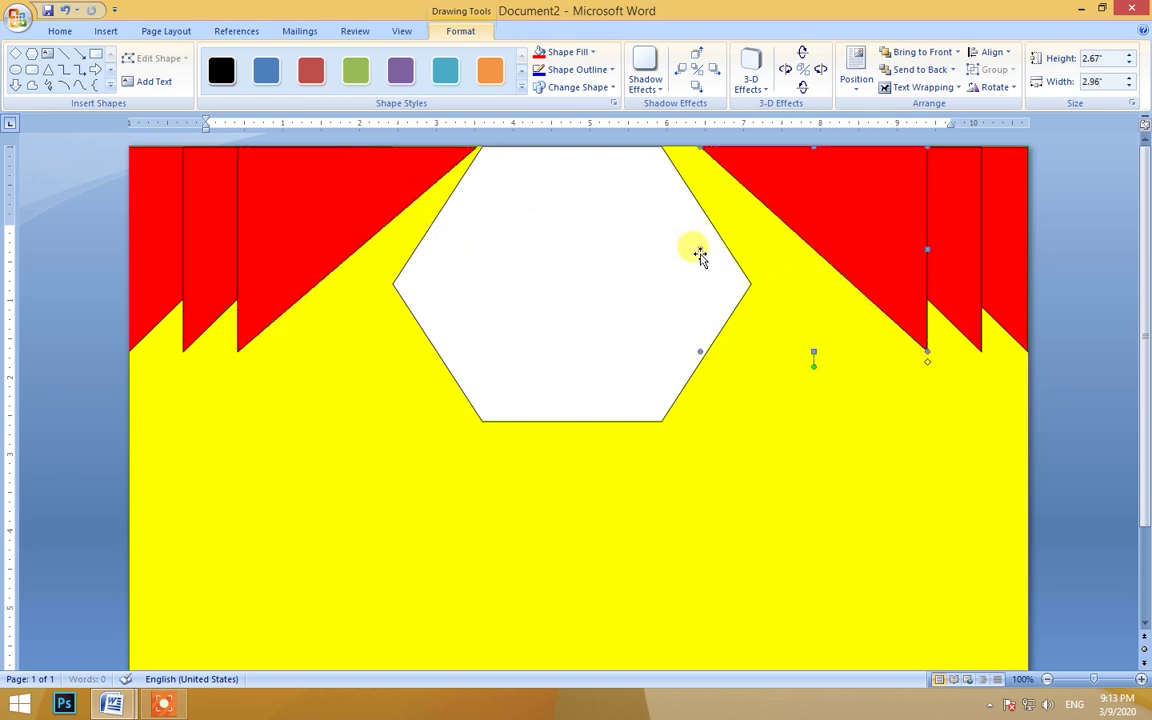
drag(850, 222, 811, 228)
drag(825, 221, 840, 225)
drag(360, 216, 362, 219)
Enlarge the hexagon to 5.24 inches wide by 3.77 inches high
click(708, 237)
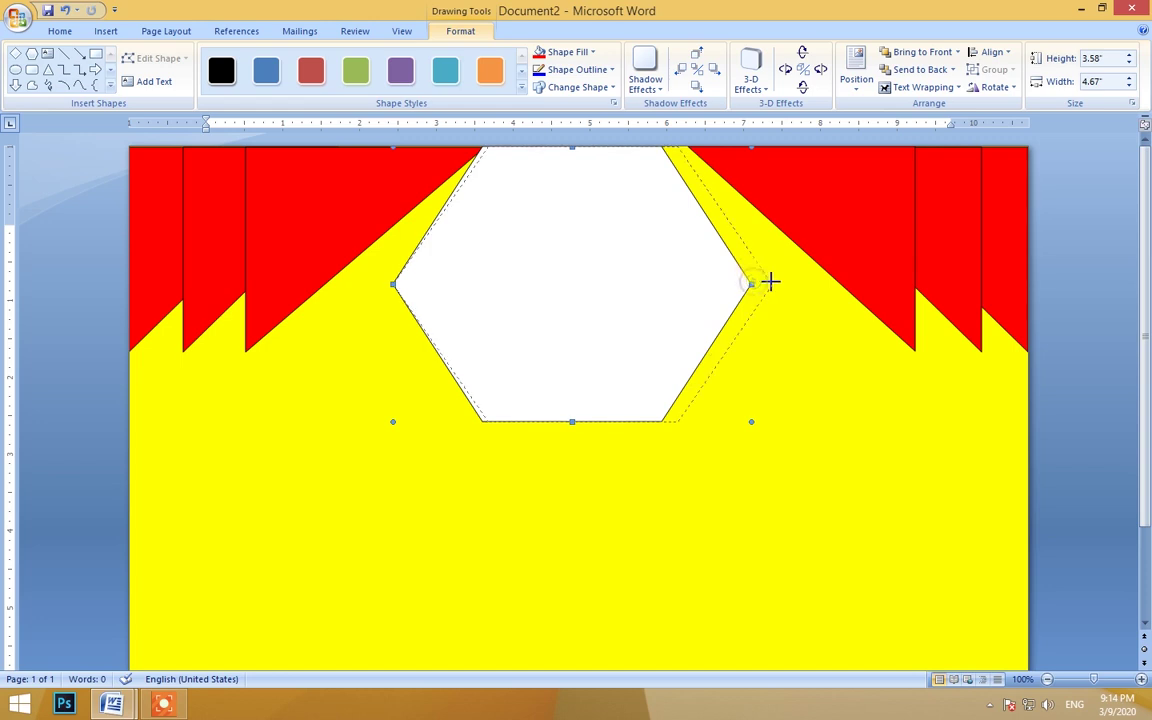
drag(785, 279, 786, 283)
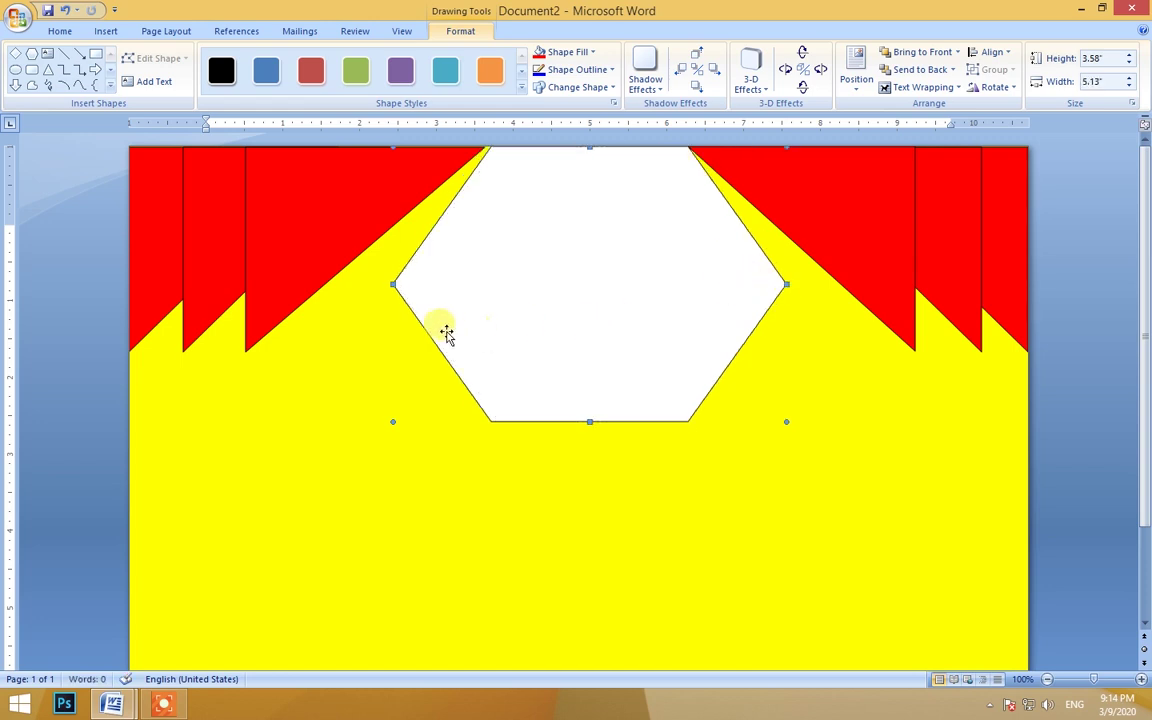
drag(383, 284, 384, 284)
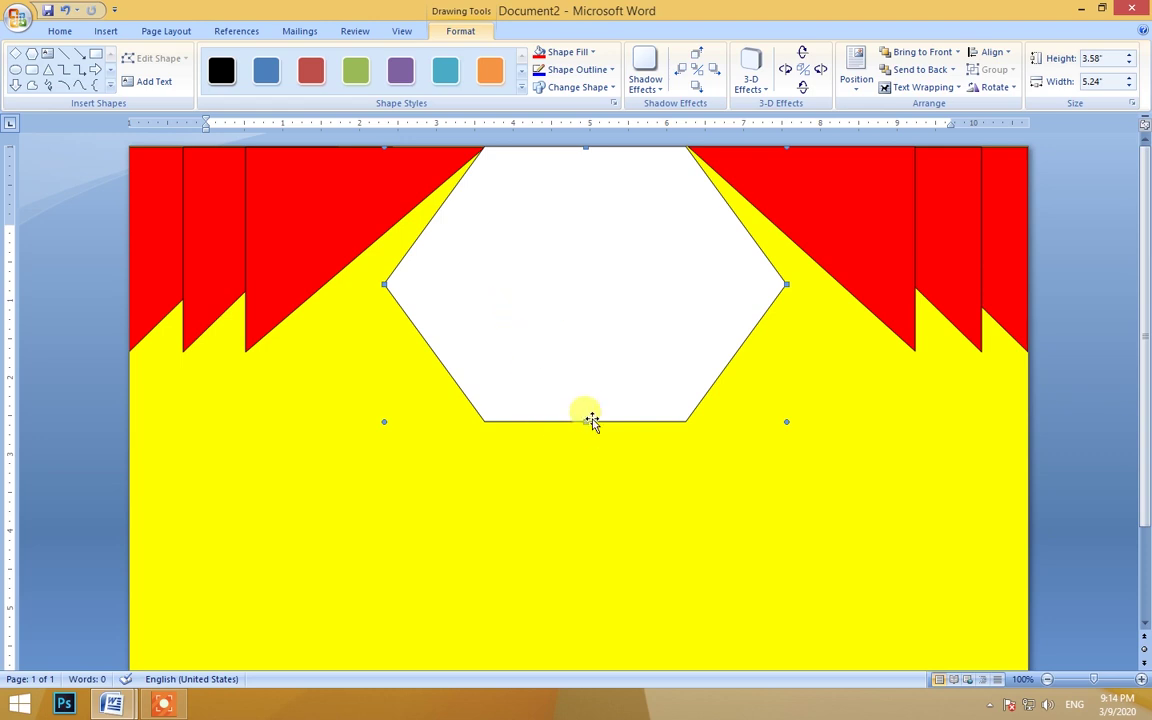
drag(586, 430, 586, 436)
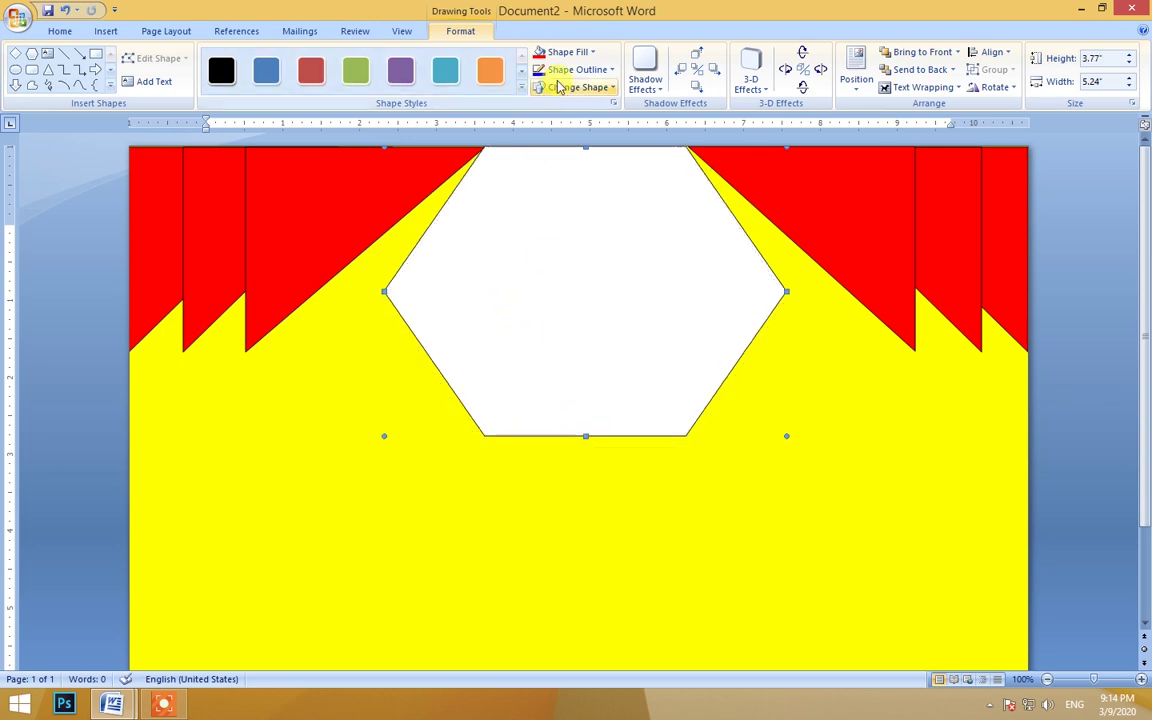
click(575, 52)
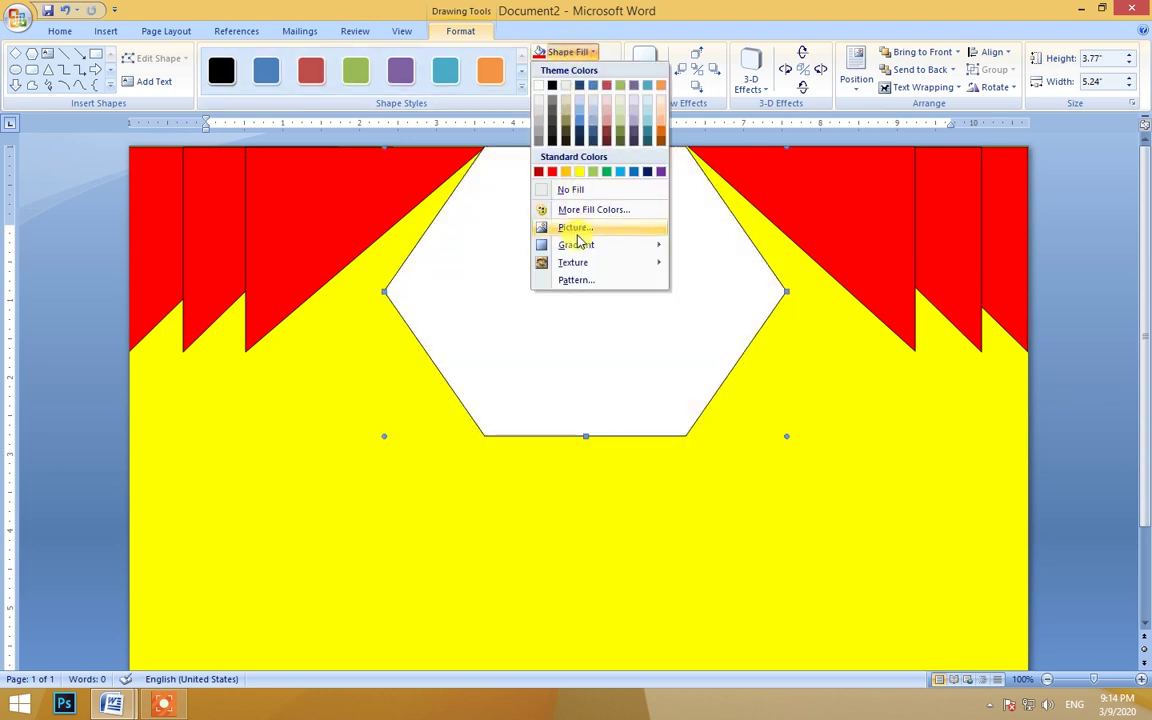
Fill the hexagon with the office desk photo from the Desktop
click(576, 229)
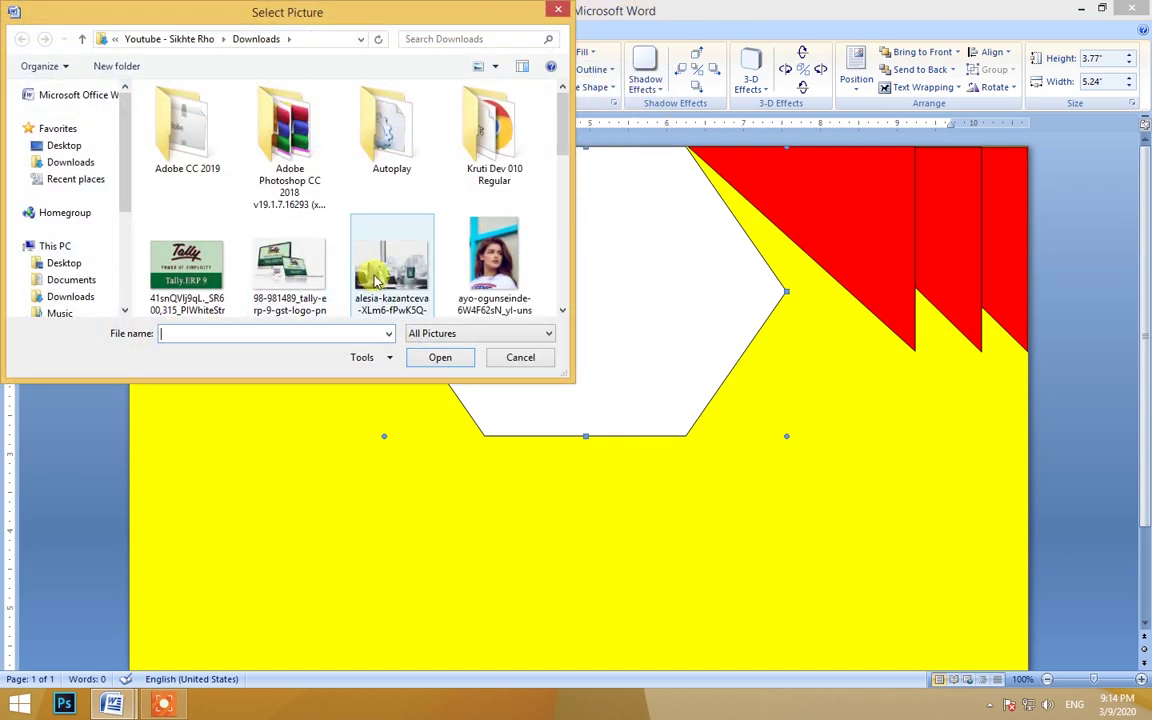
click(55, 146)
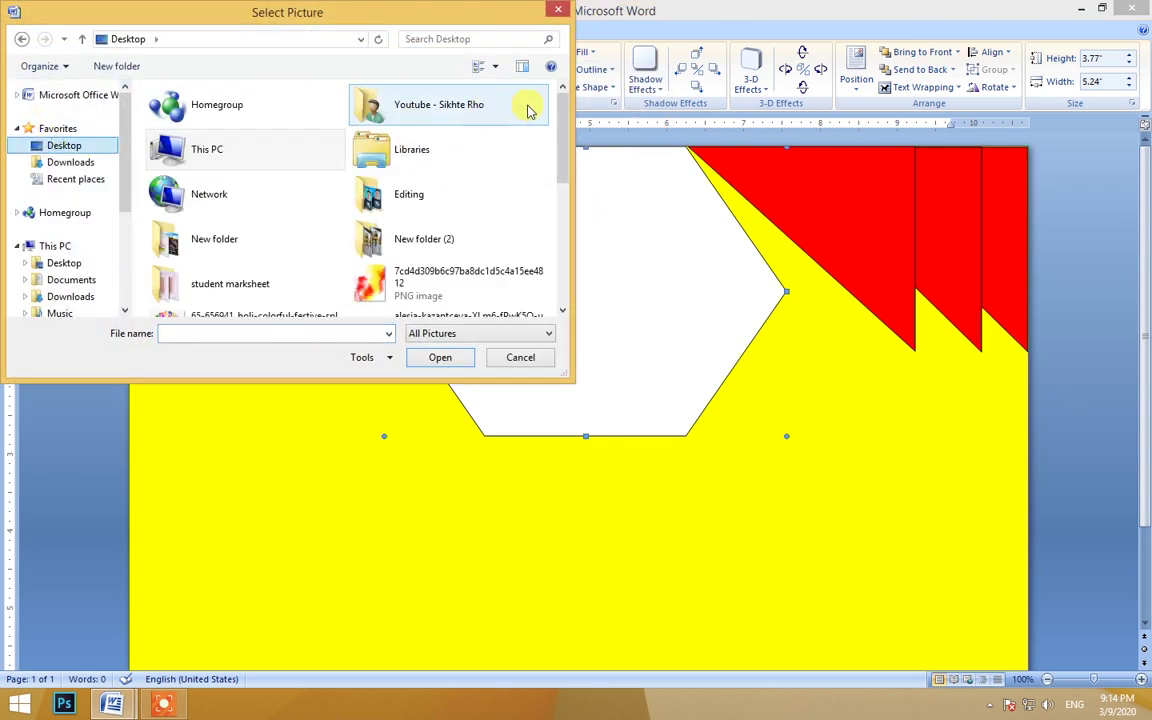
drag(558, 135, 566, 226)
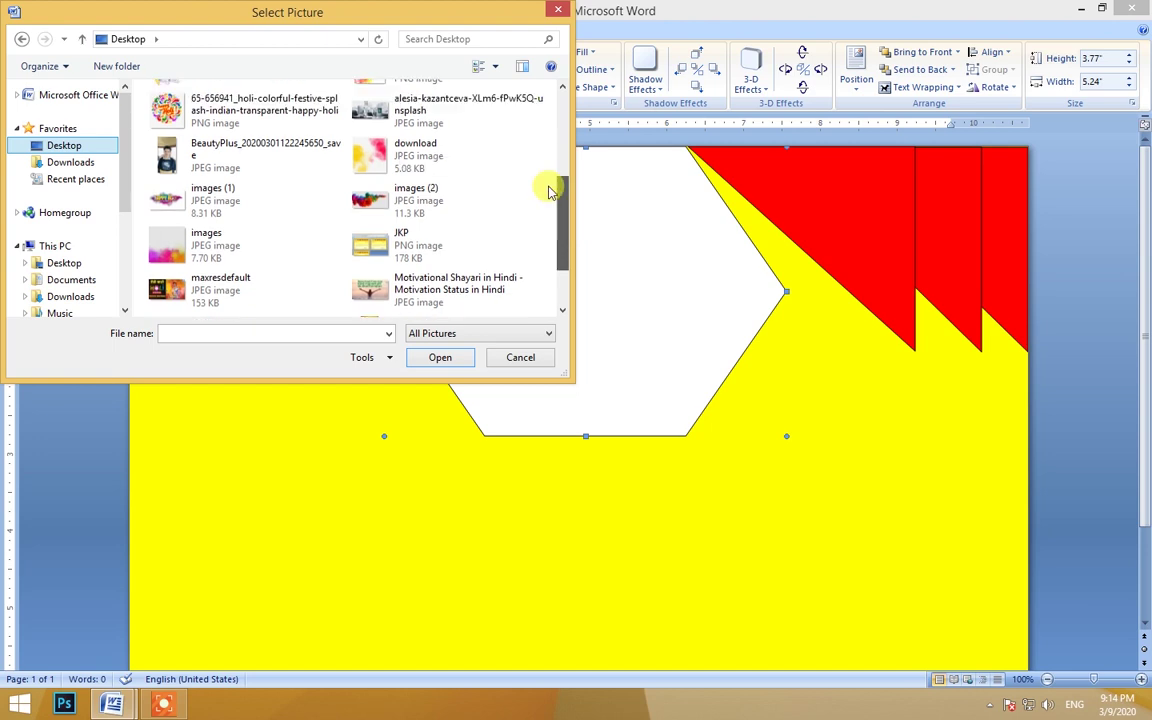
click(432, 124)
click(440, 357)
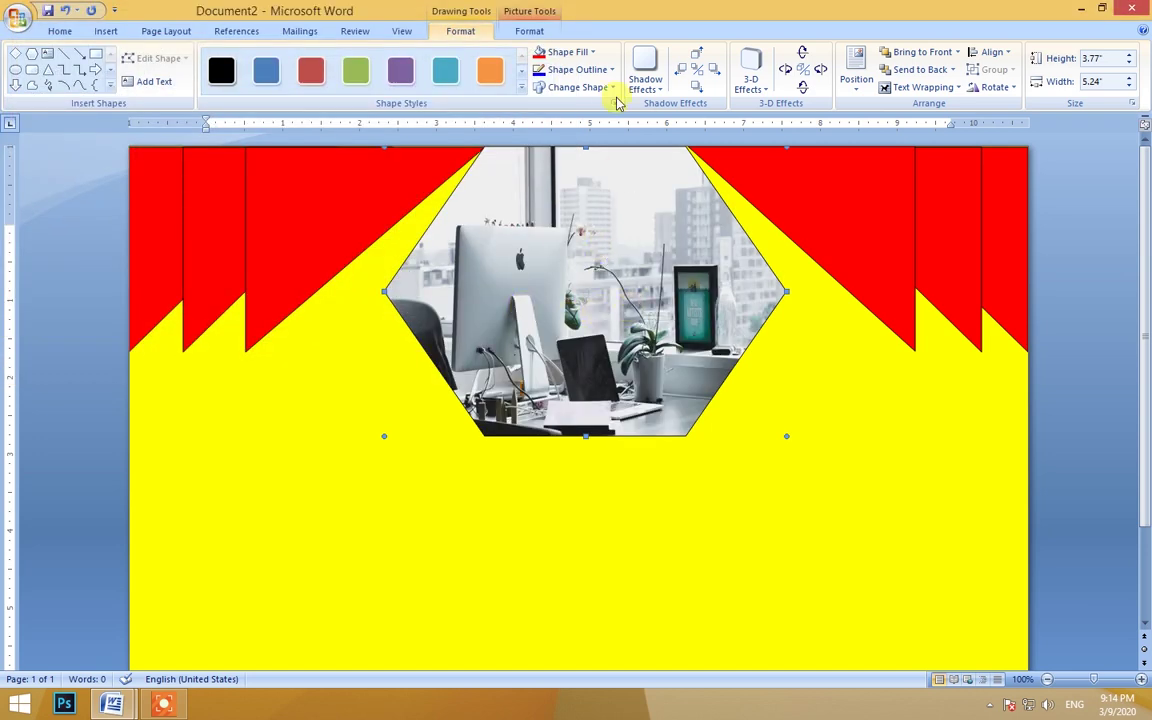
Give the hexagon a 2¼ pt outline
click(575, 69)
mouse_move(607, 245)
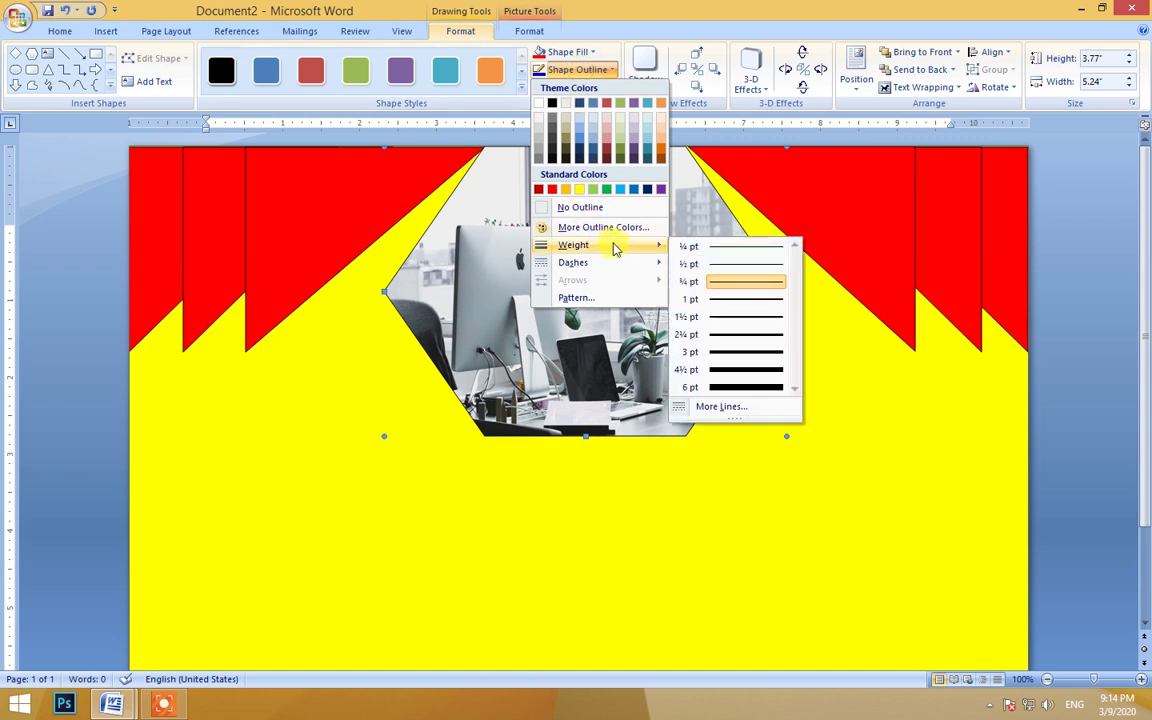
click(727, 334)
click(298, 231)
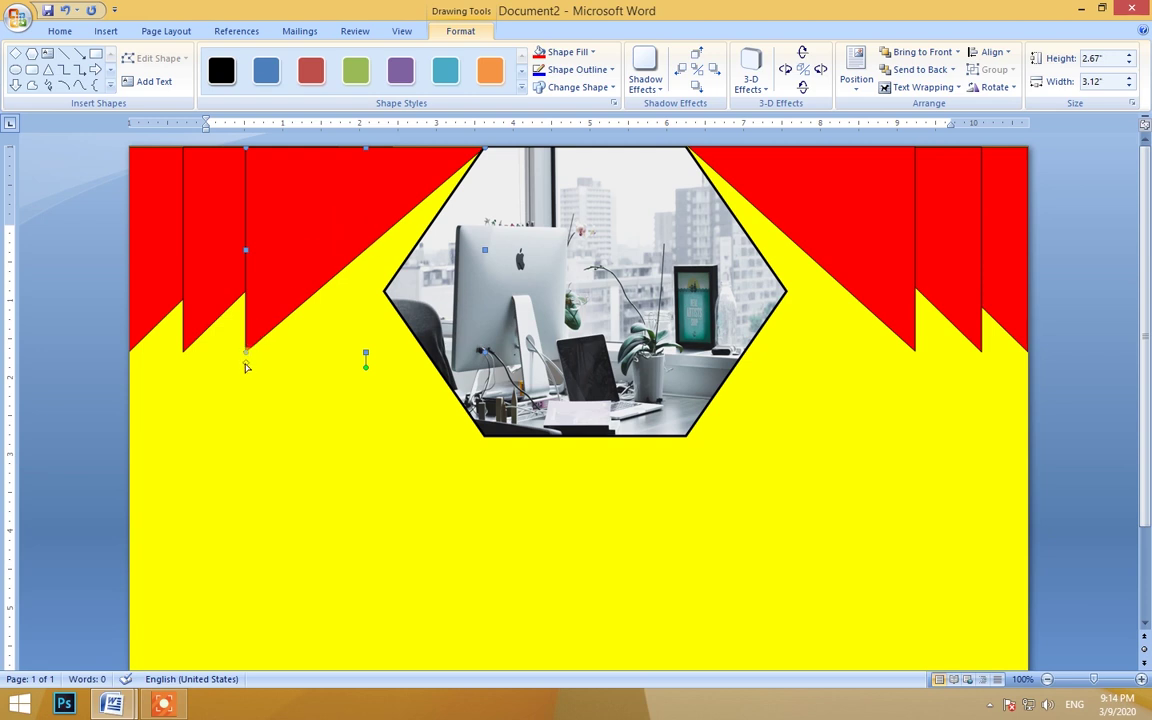
Shift the lower points of the inner left and right red triangles into sharper spikes
drag(265, 380, 246, 362)
drag(336, 428, 338, 420)
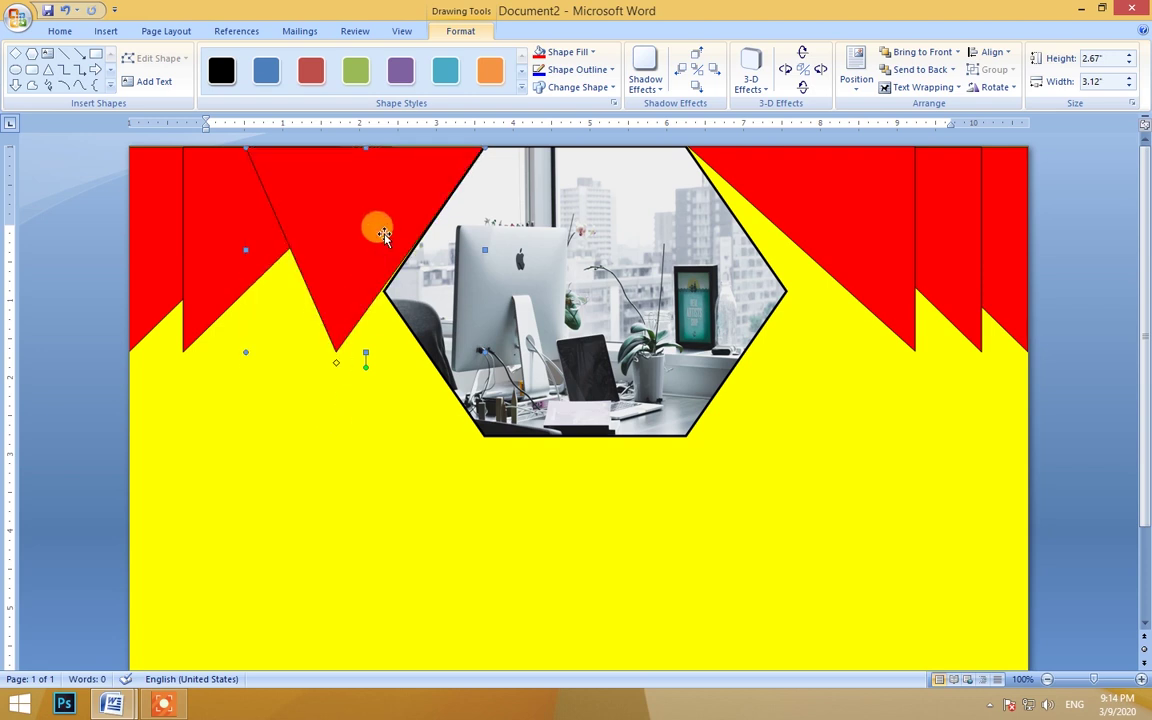
click(862, 245)
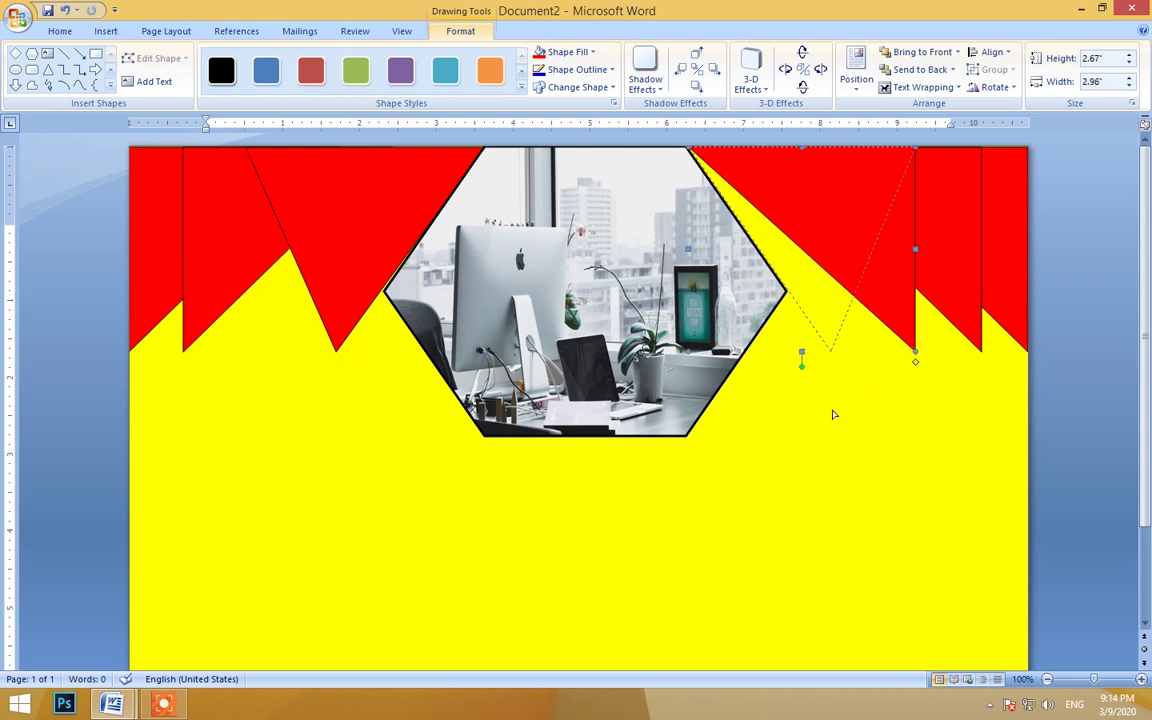
drag(833, 414, 833, 412)
click(818, 204)
click(308, 257)
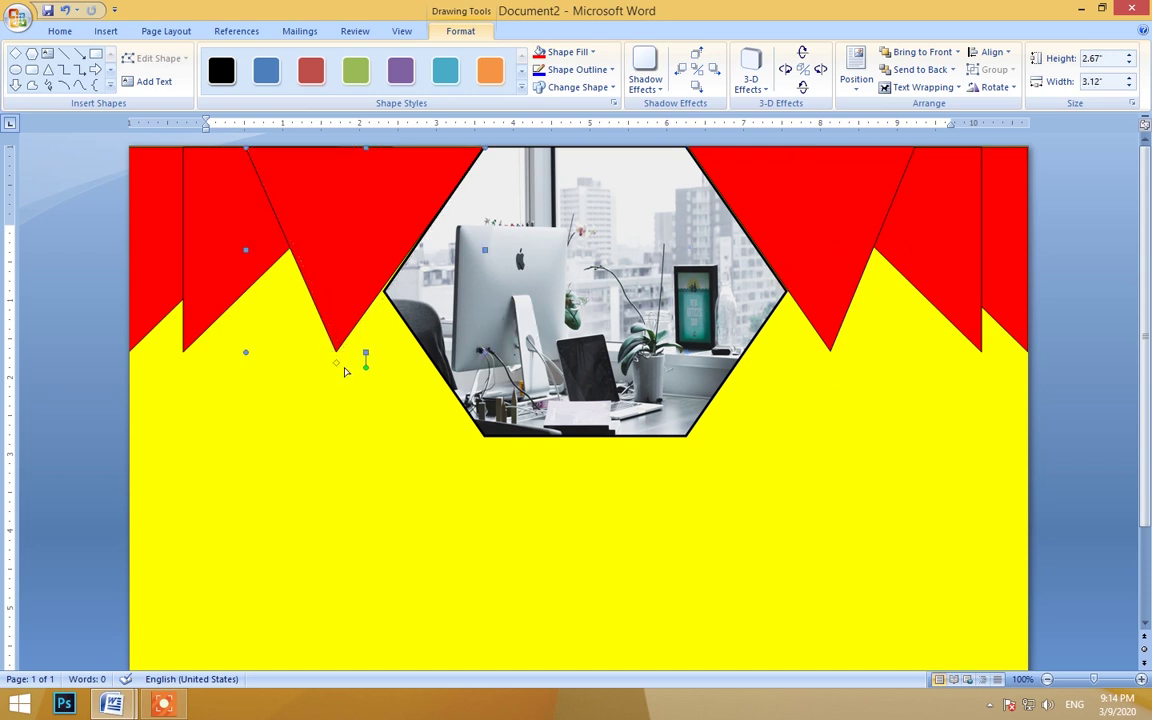
drag(344, 372, 344, 366)
click(355, 229)
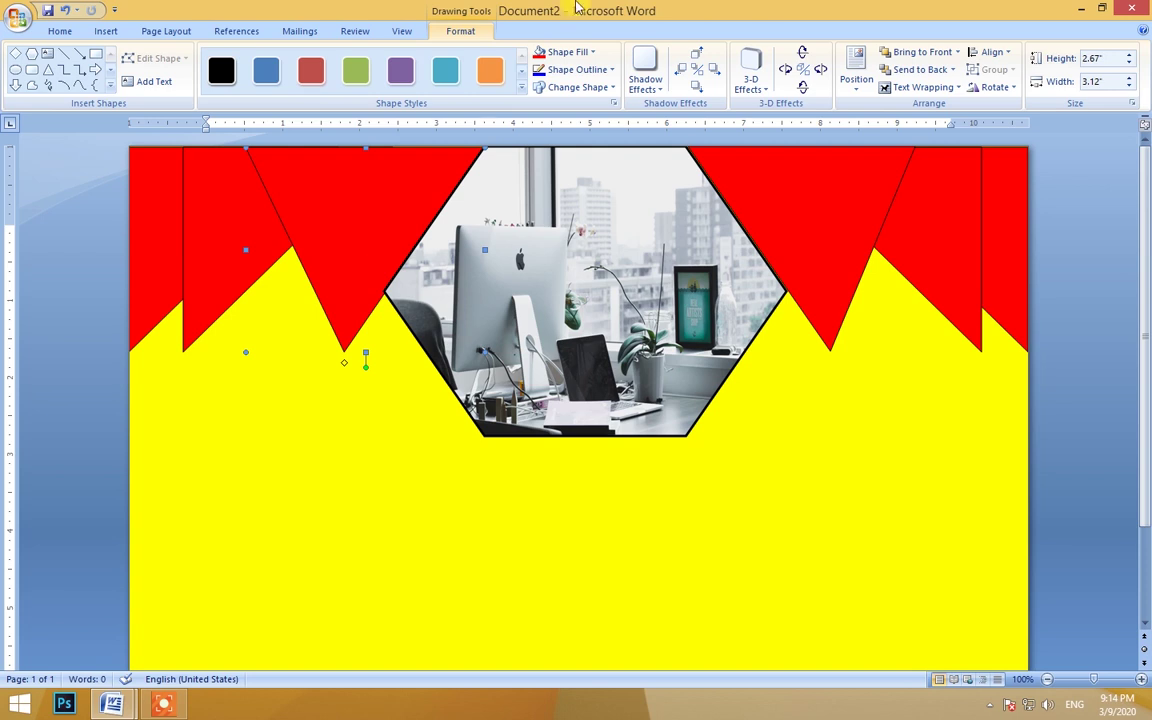
click(313, 212)
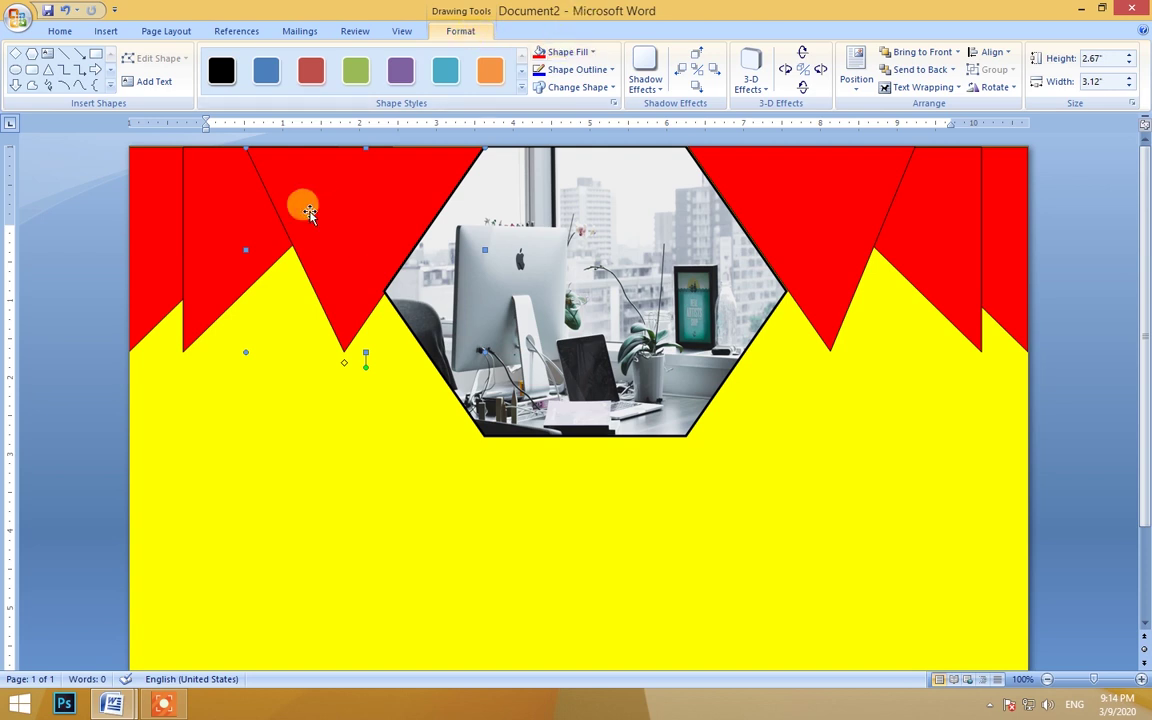
Fill both triangles flanking the hexagon with the night city street photo from Downloads
click(576, 57)
click(567, 226)
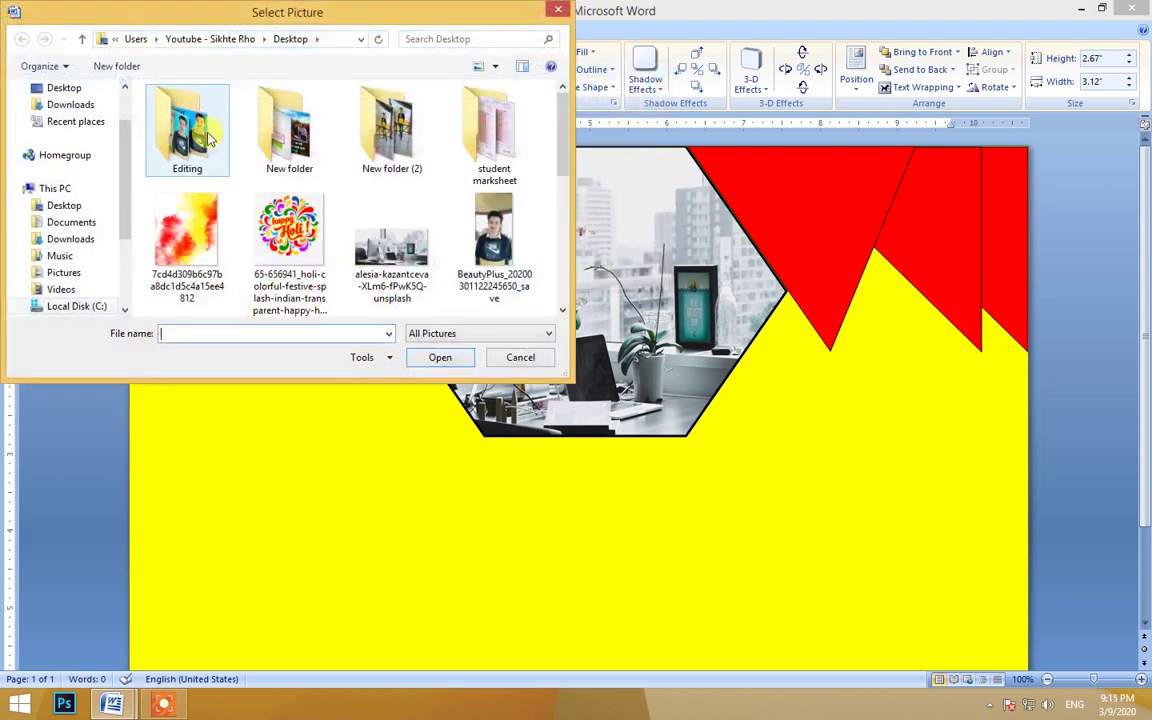
click(68, 104)
drag(558, 121, 563, 262)
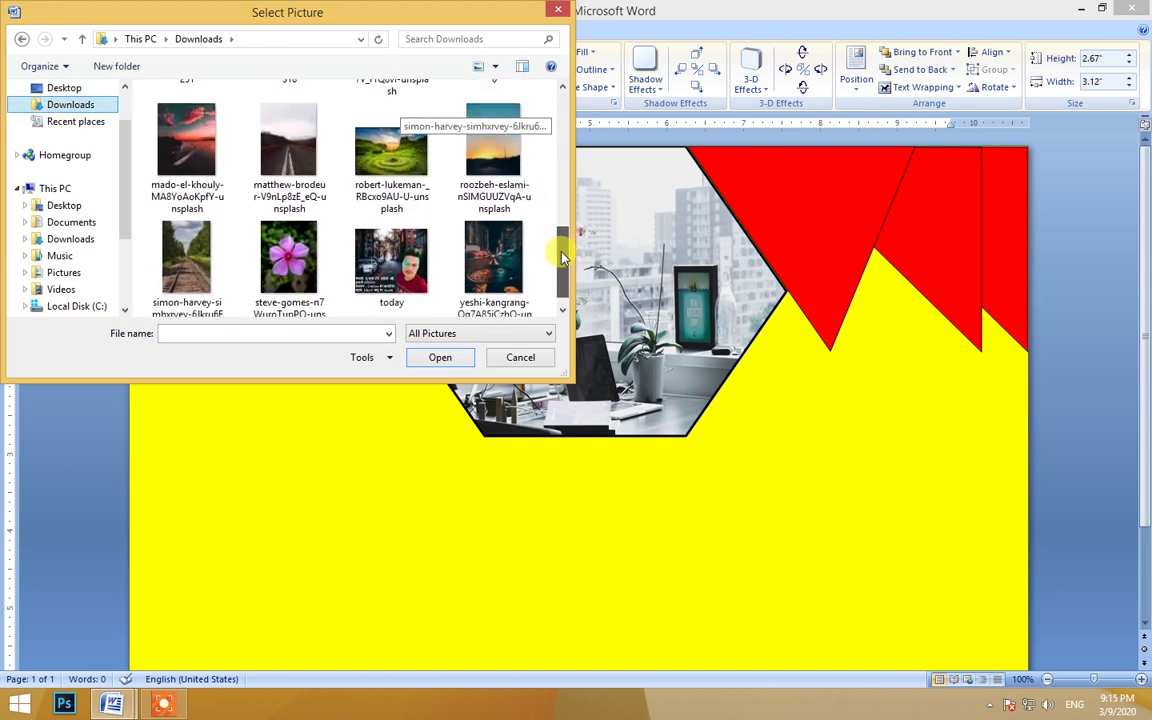
click(493, 240)
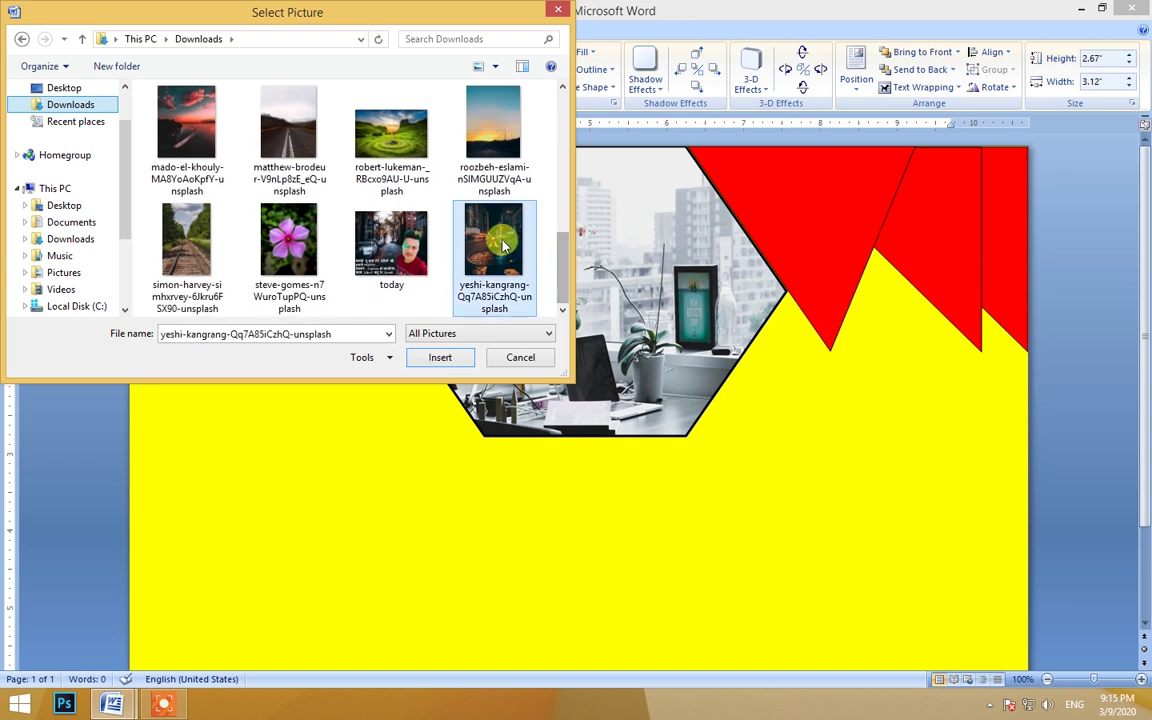
click(441, 357)
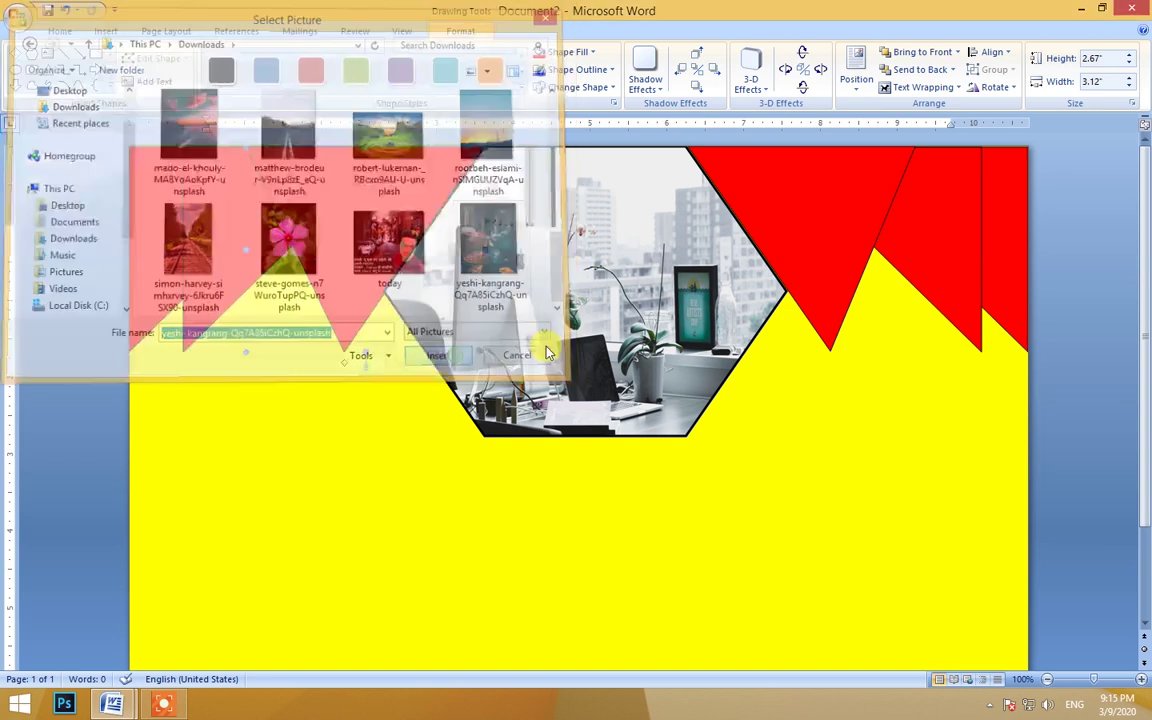
click(578, 52)
click(576, 227)
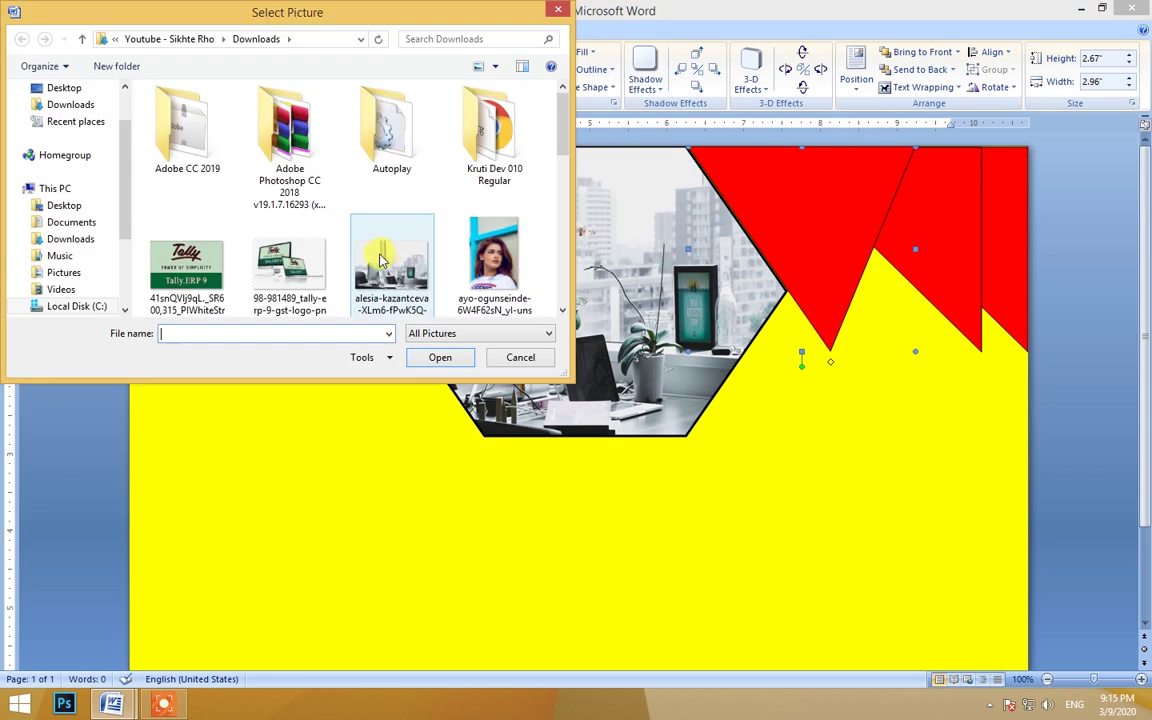
drag(566, 128, 575, 293)
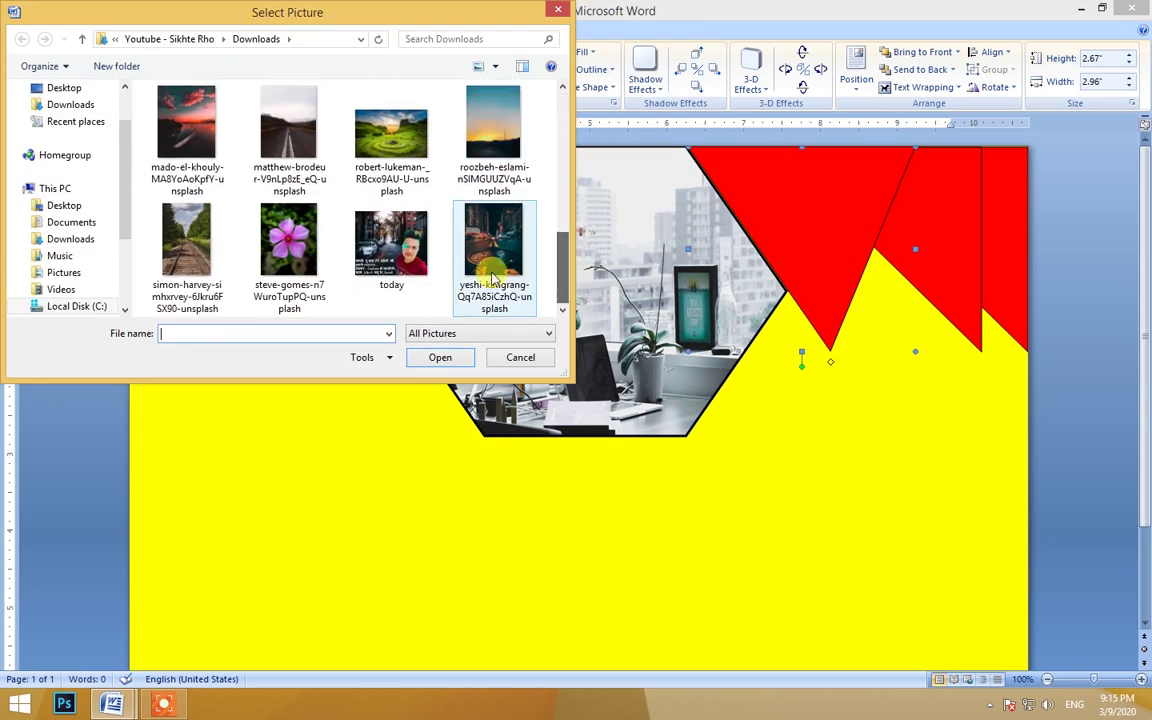
click(492, 242)
click(443, 357)
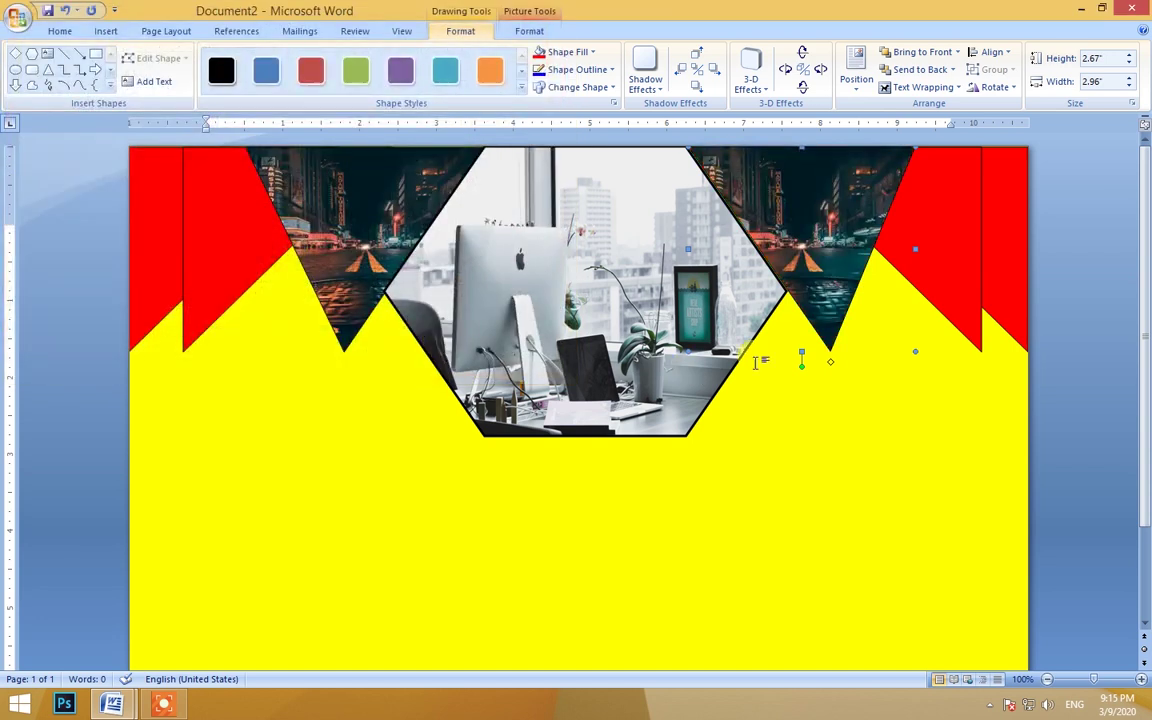
Nudge the right red shape slightly lower
click(799, 412)
scroll(855, 410, down, 2)
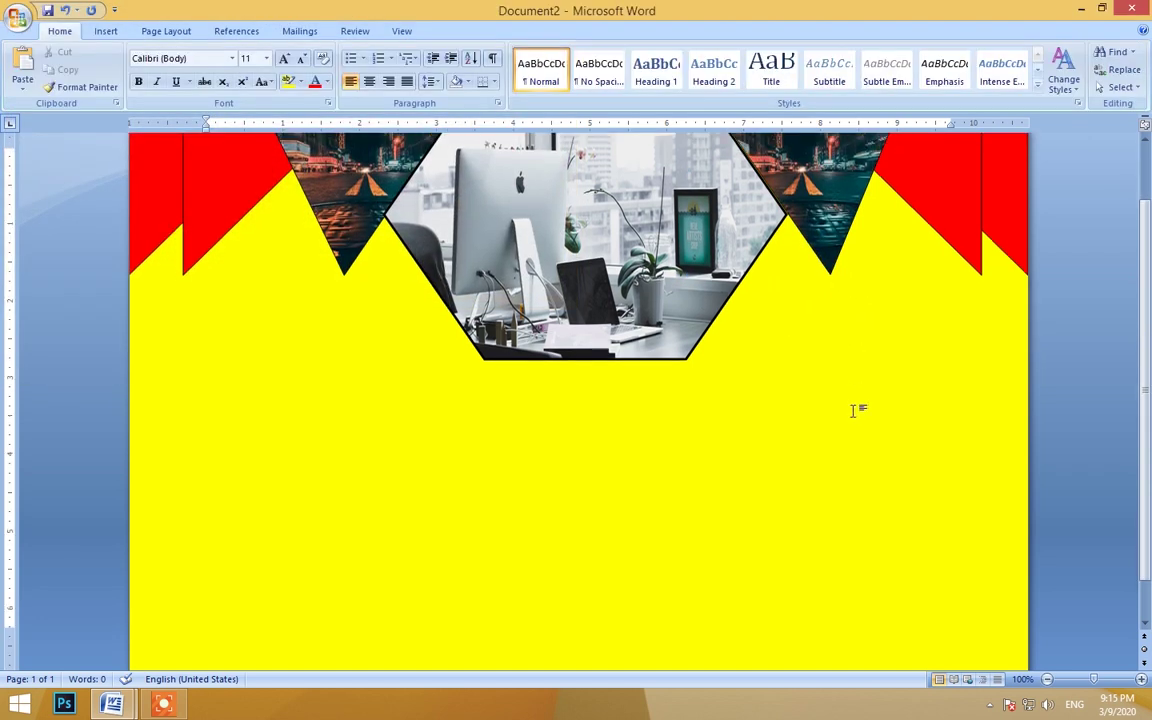
scroll(855, 410, up, 2)
click(940, 245)
click(984, 265)
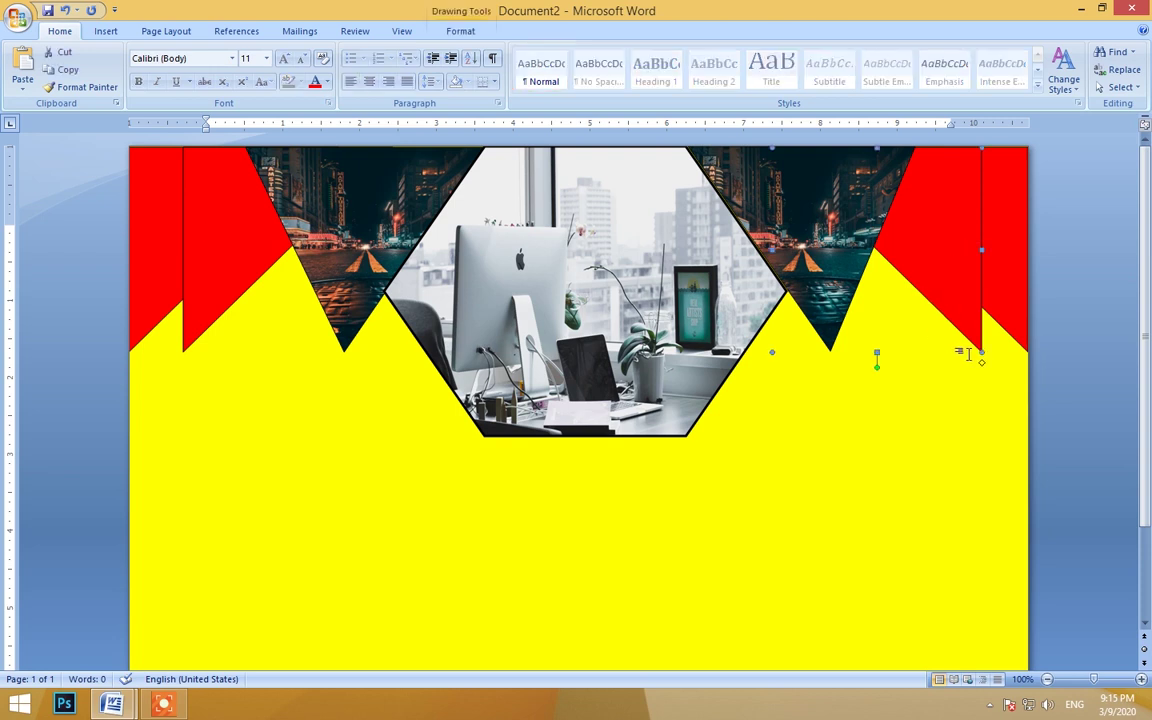
drag(957, 327, 960, 306)
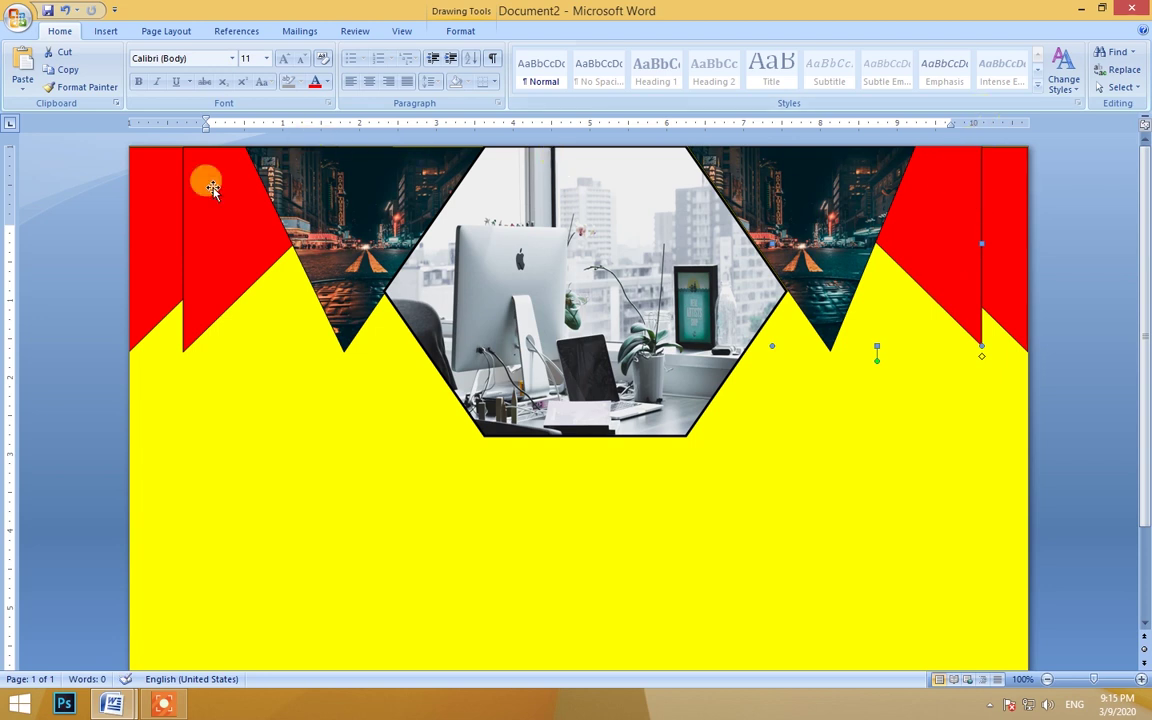
click(257, 393)
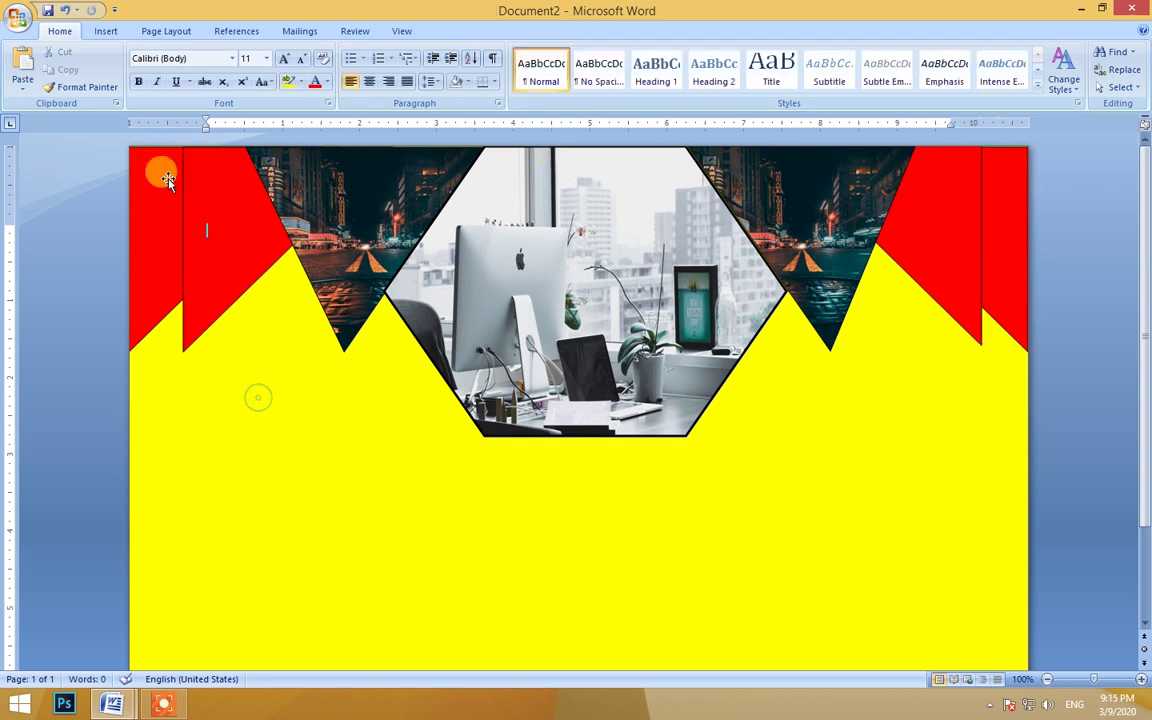
Insert first-style WordArt reading 'COMPANY NAME' in Arial Black at size 28
click(111, 35)
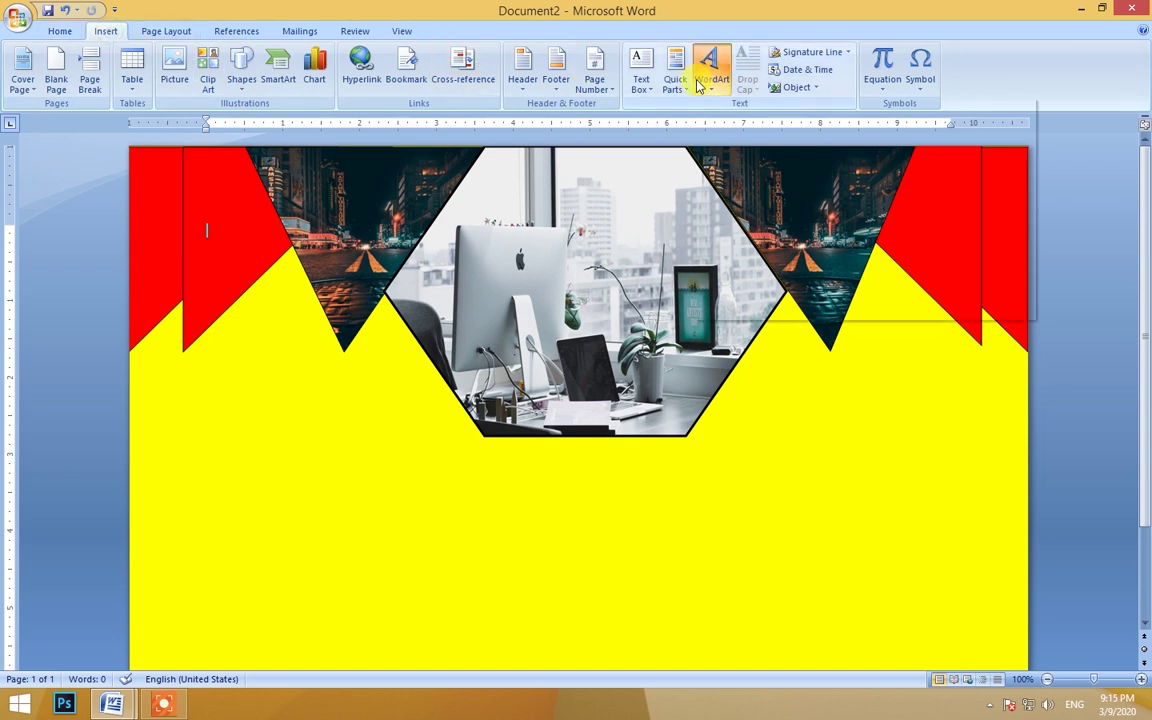
click(705, 75)
click(717, 118)
key(BackSpace)
text(COMPANY )
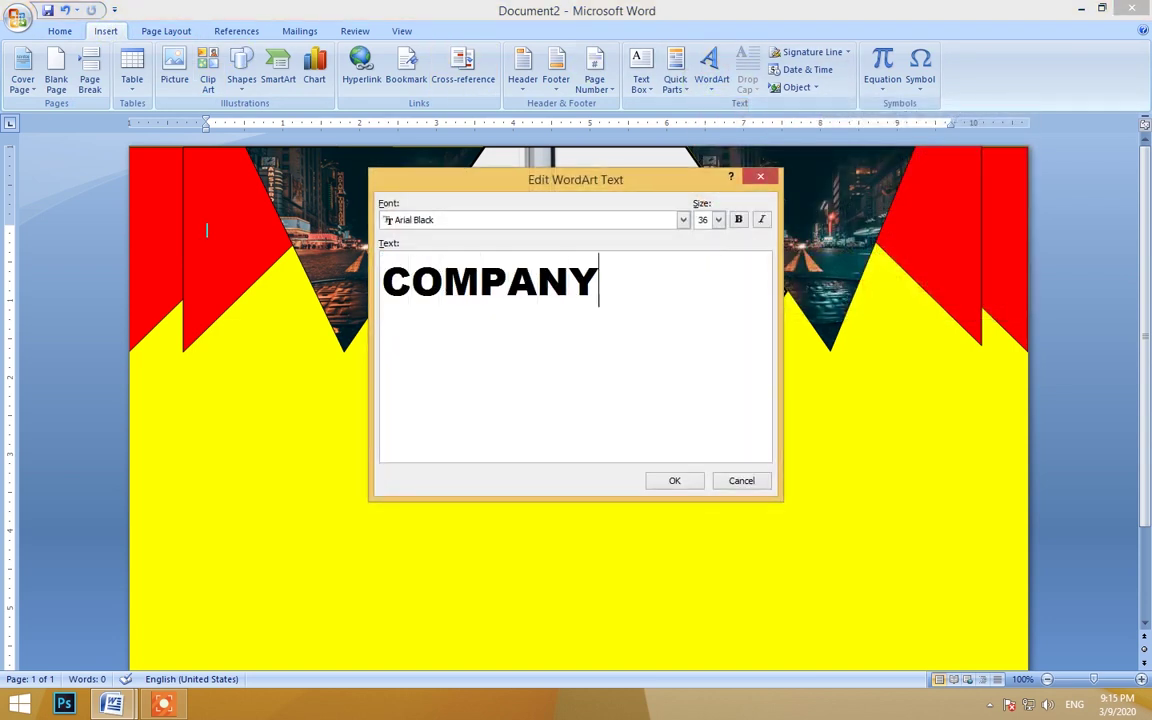
text(NAME)
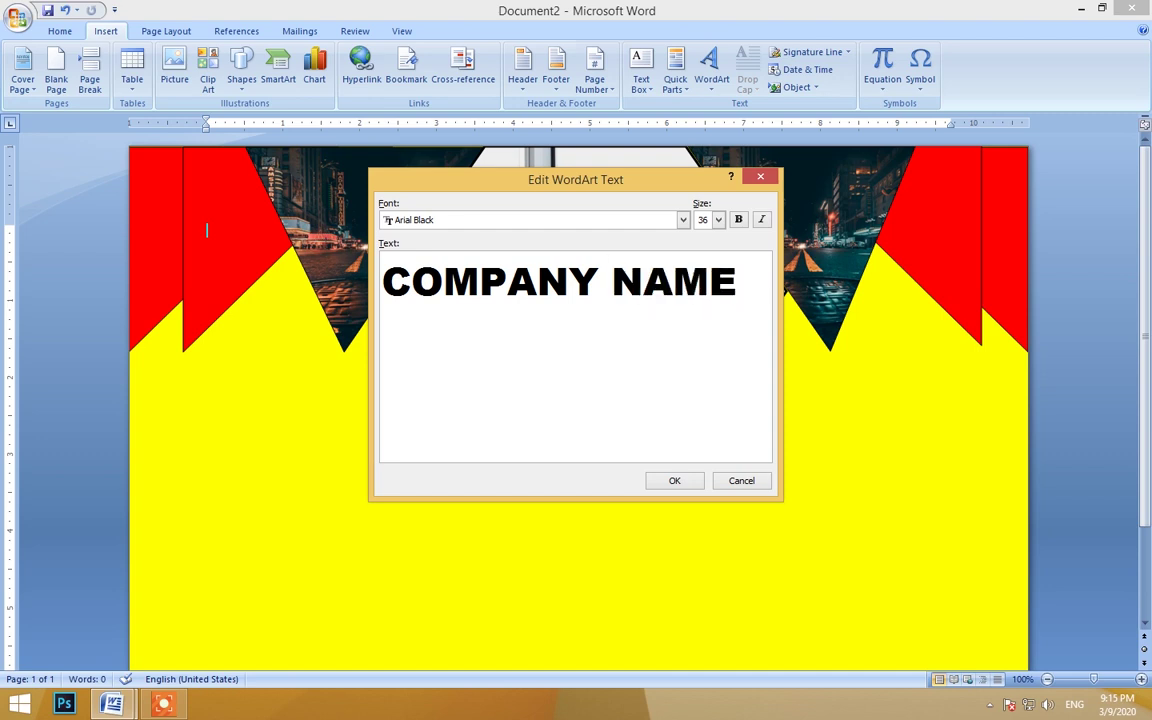
click(718, 219)
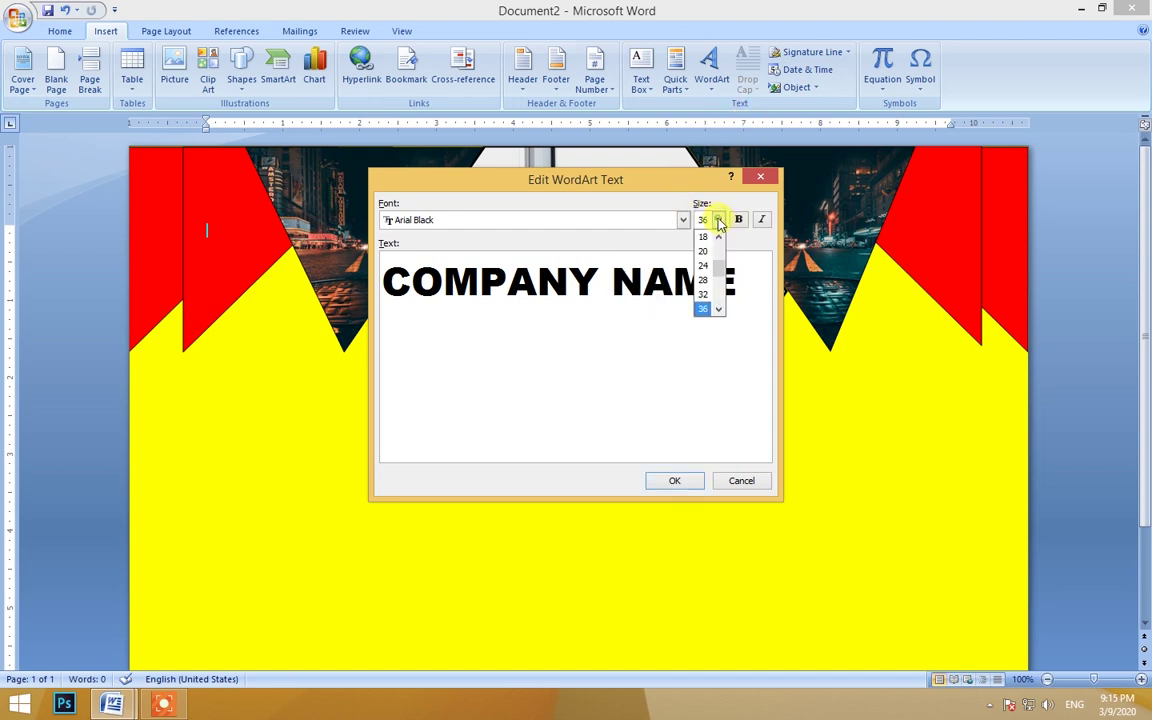
click(704, 280)
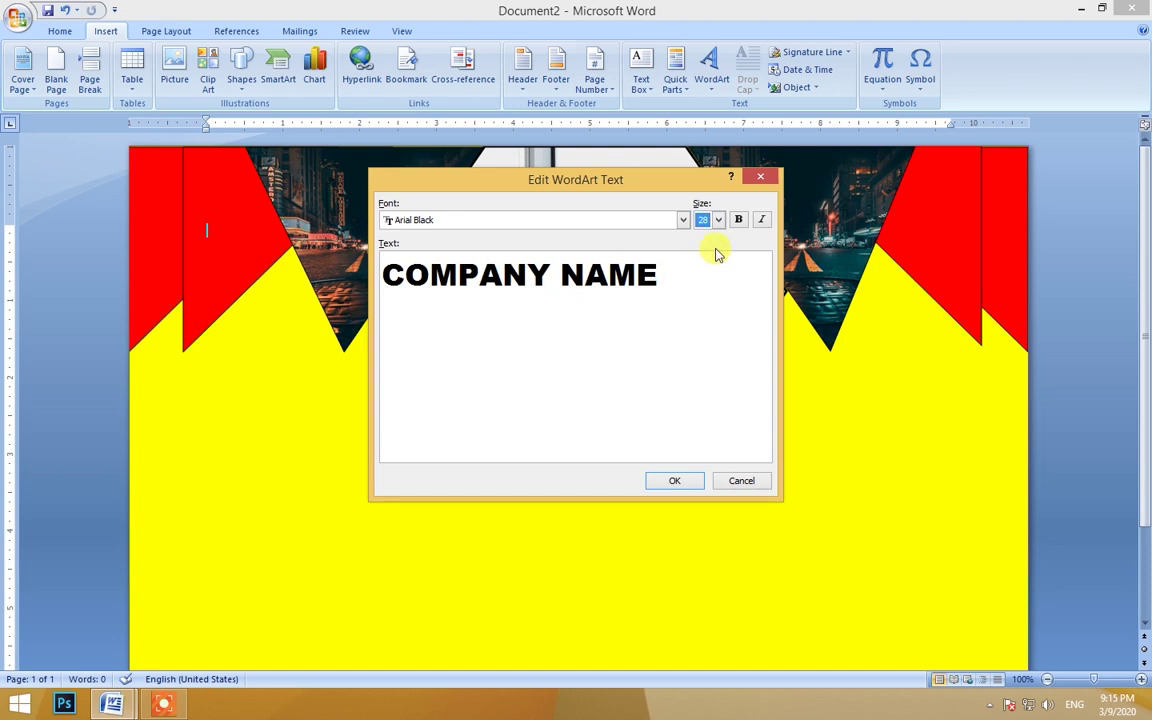
click(676, 481)
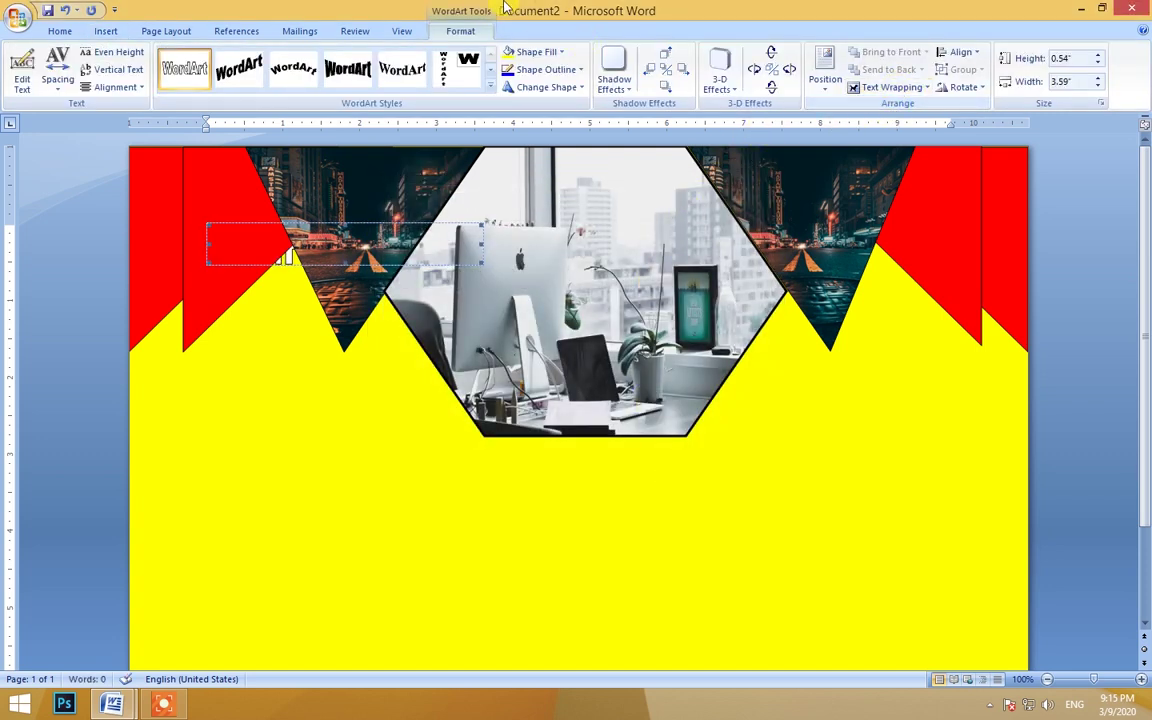
Bring the COMPANY NAME WordArt in front of the images, move it below the hexagon photo, and widen it to 6.85"
click(893, 87)
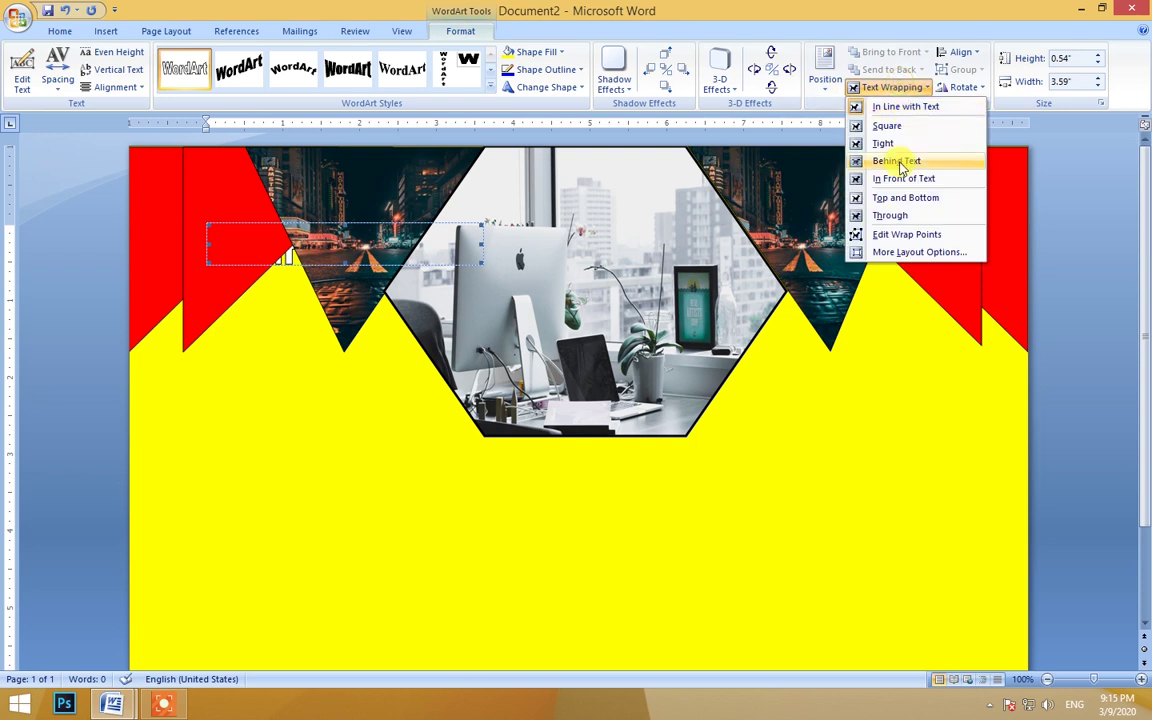
click(895, 180)
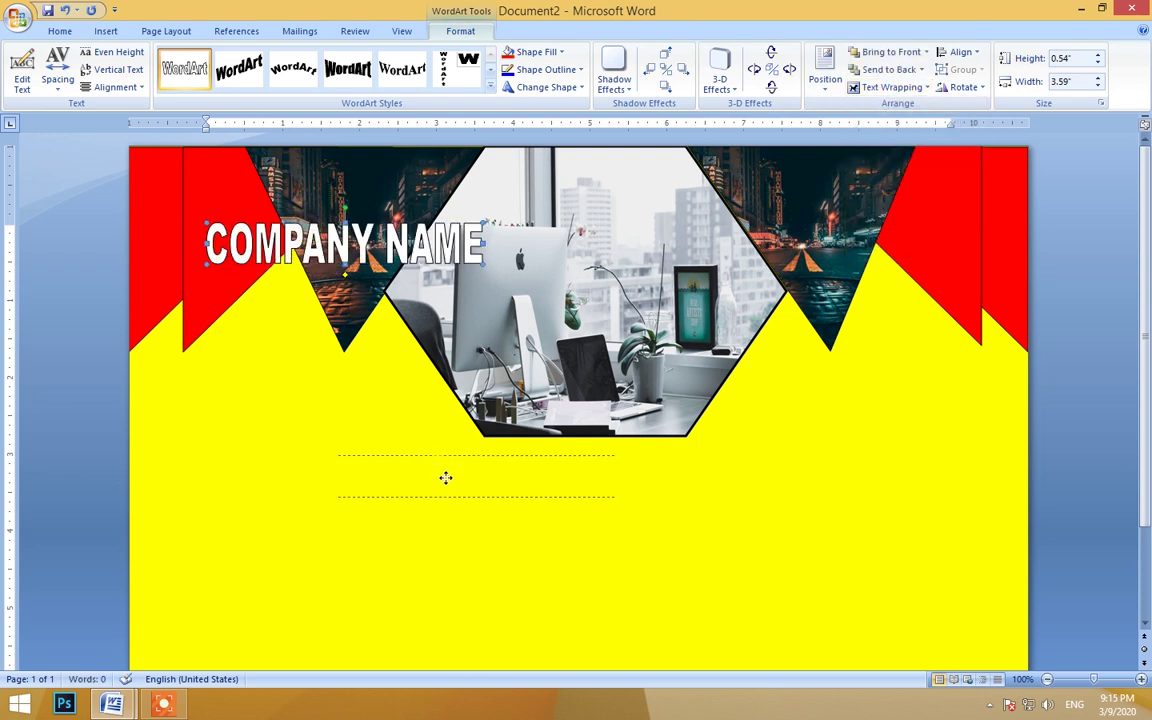
drag(437, 484, 437, 484)
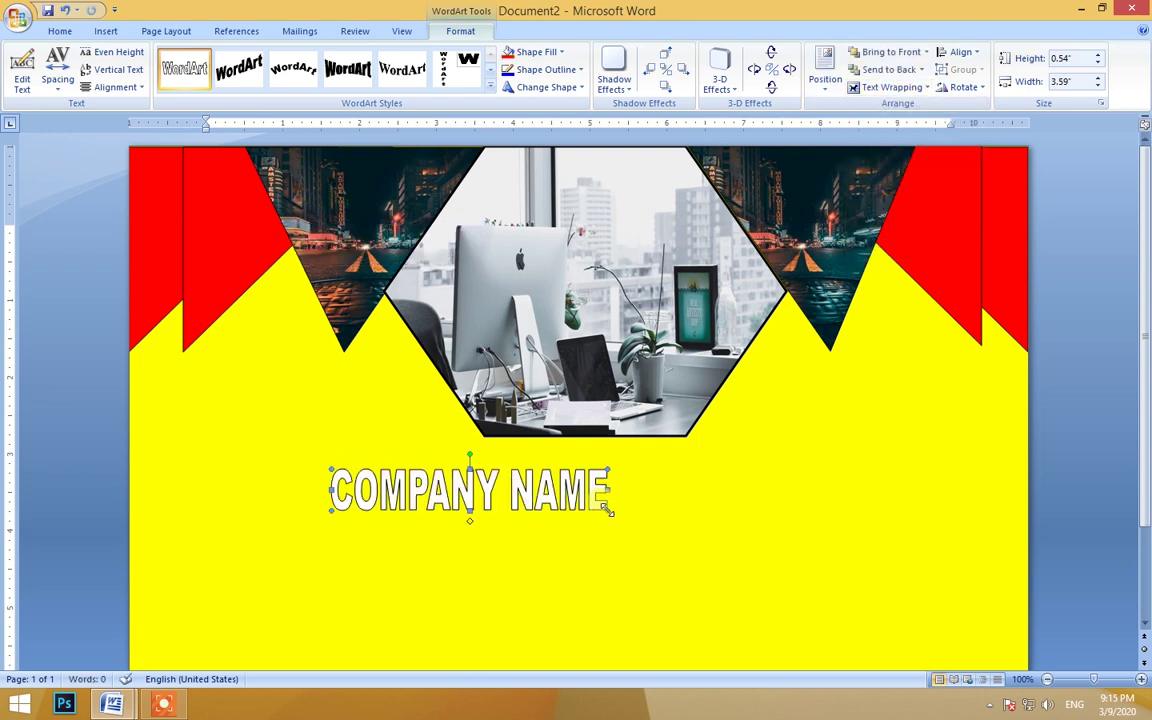
drag(857, 513, 857, 513)
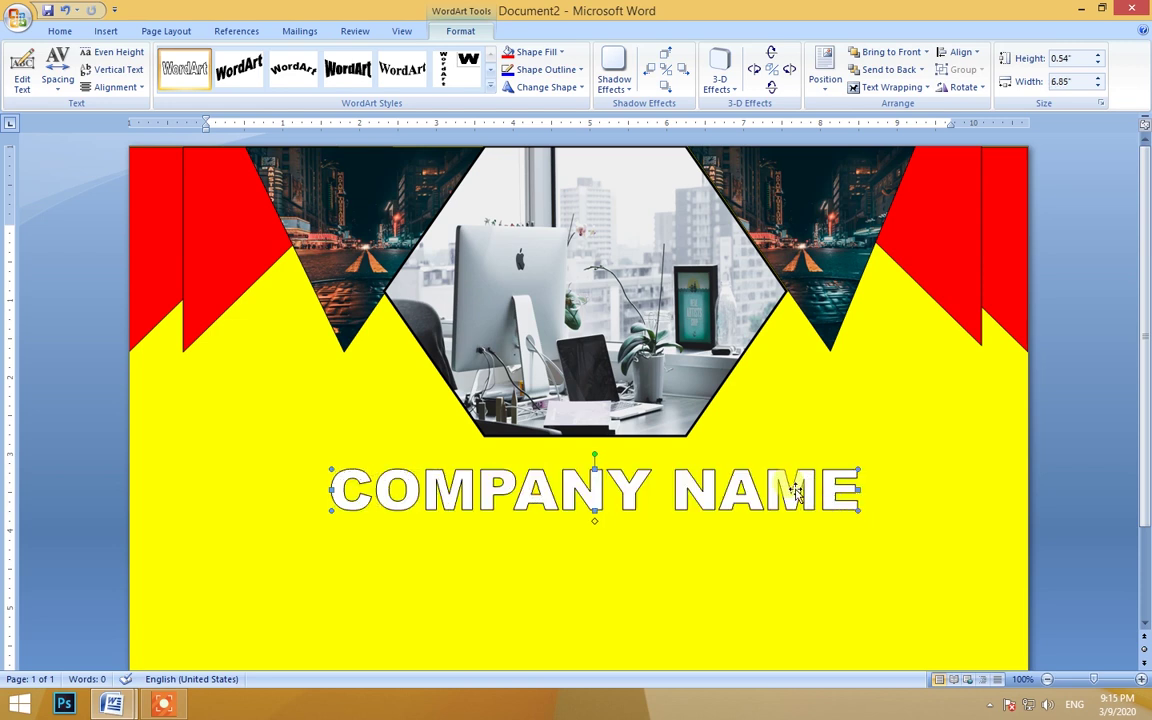
Fill the COMPANY NAME WordArt black and deselect it
click(540, 51)
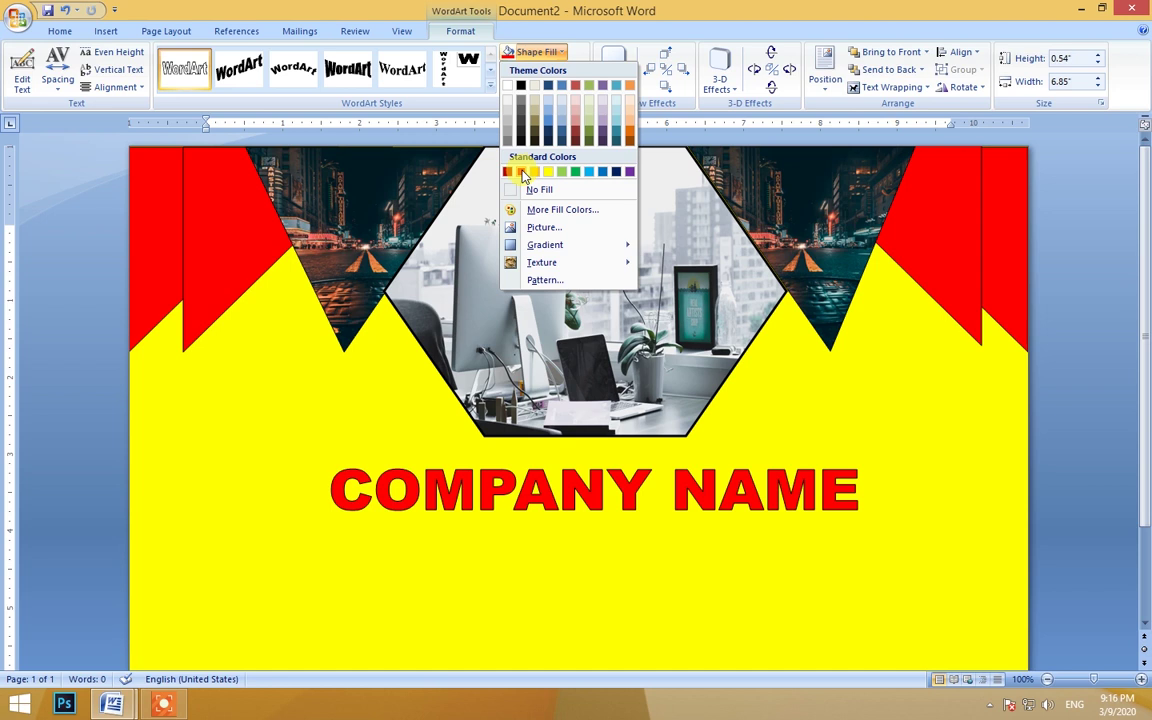
click(521, 87)
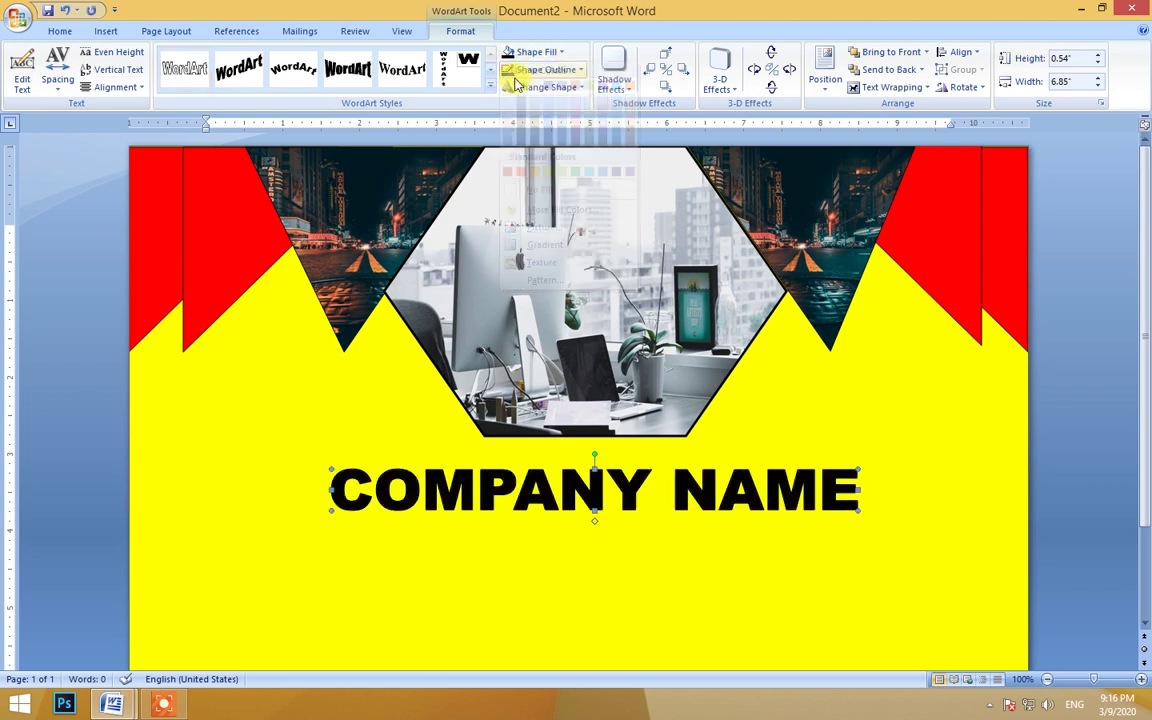
scroll(527, 435, down, 3)
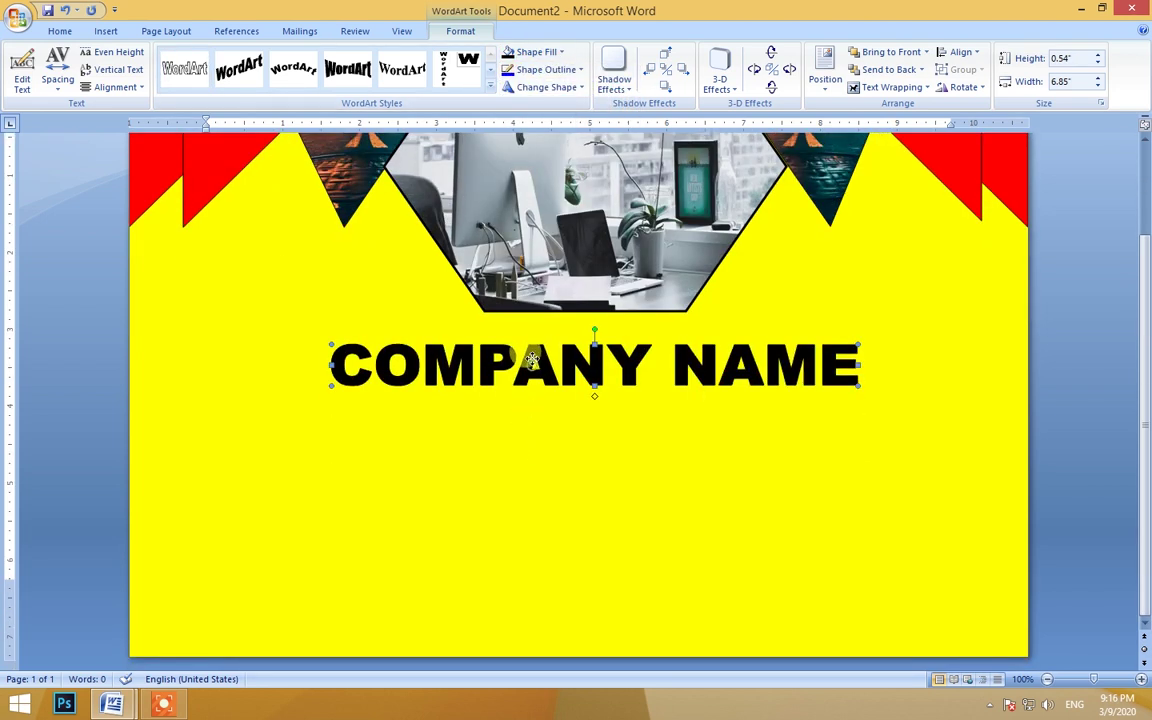
click(497, 445)
click(218, 157)
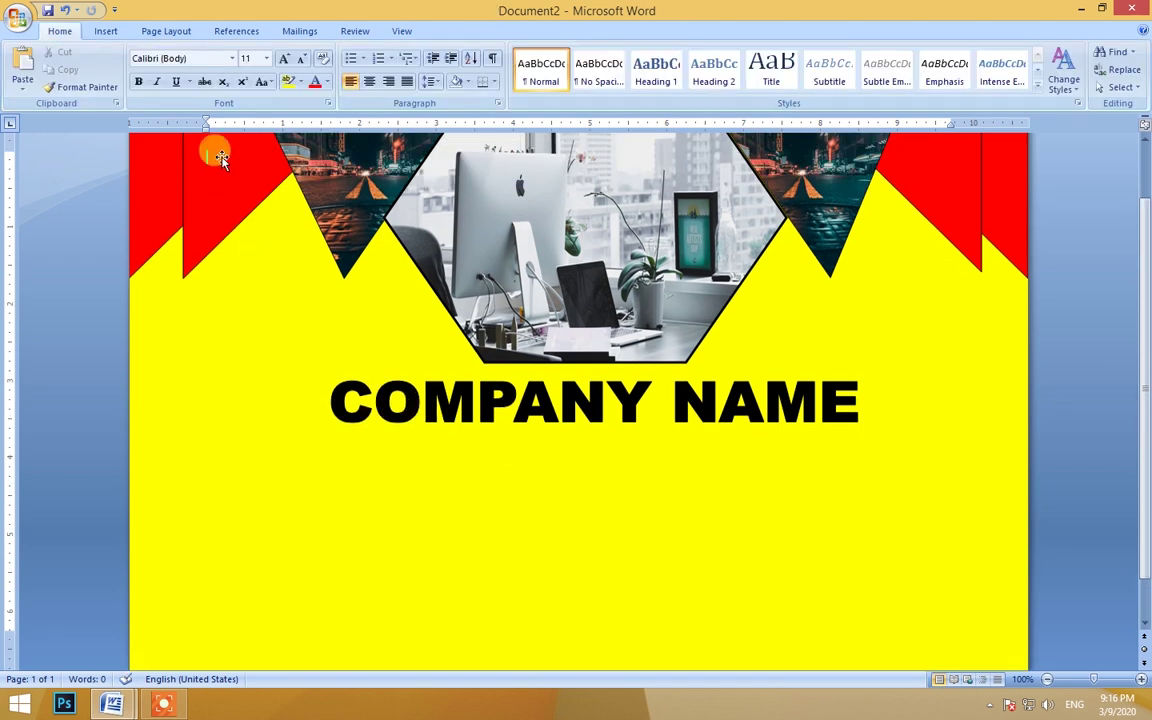
Insert a Simple Text Box and move it toward the lower left of the flyer
click(108, 31)
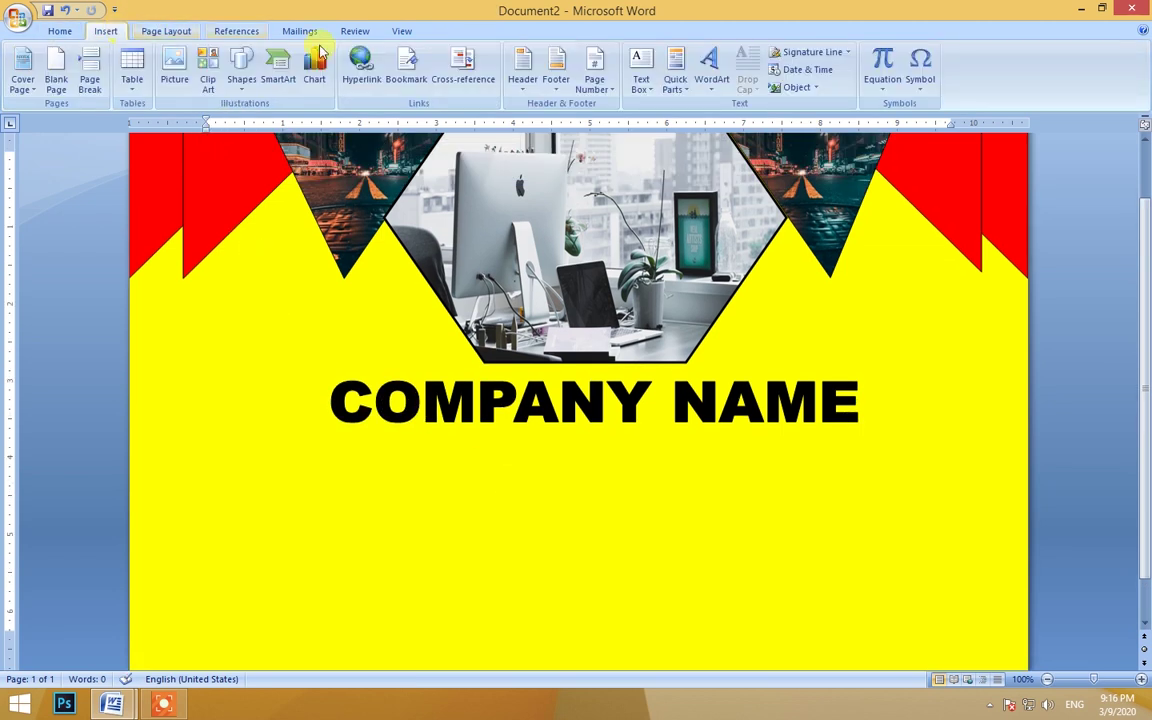
click(641, 80)
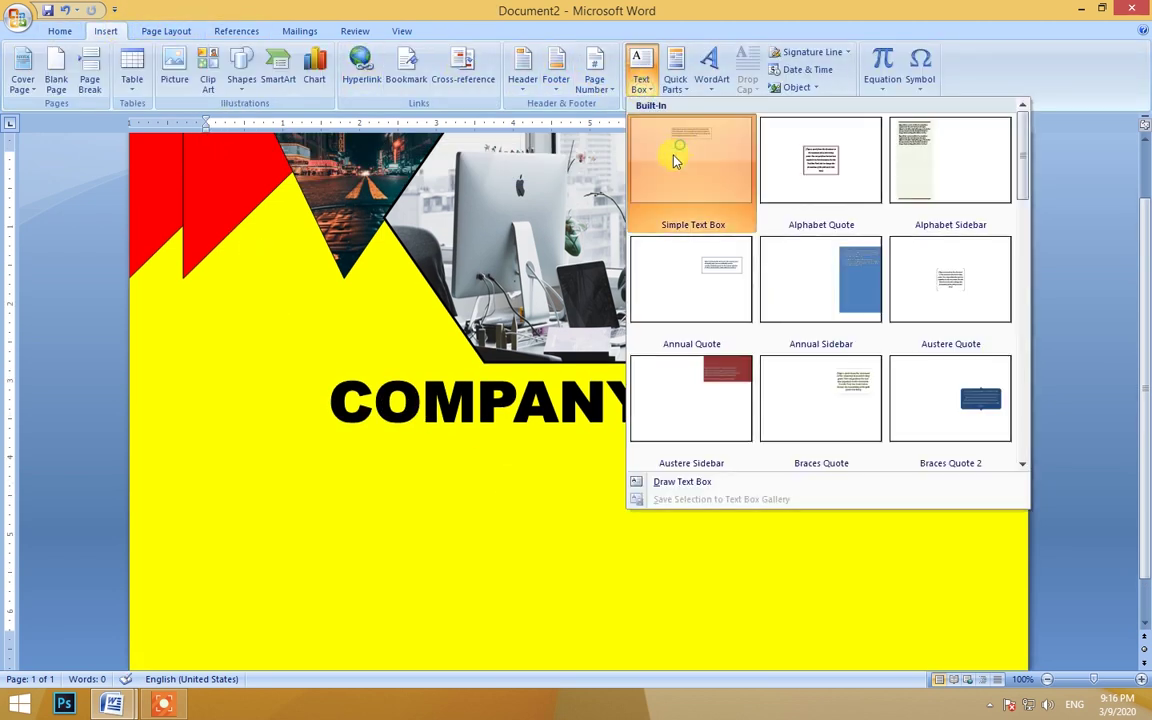
click(675, 160)
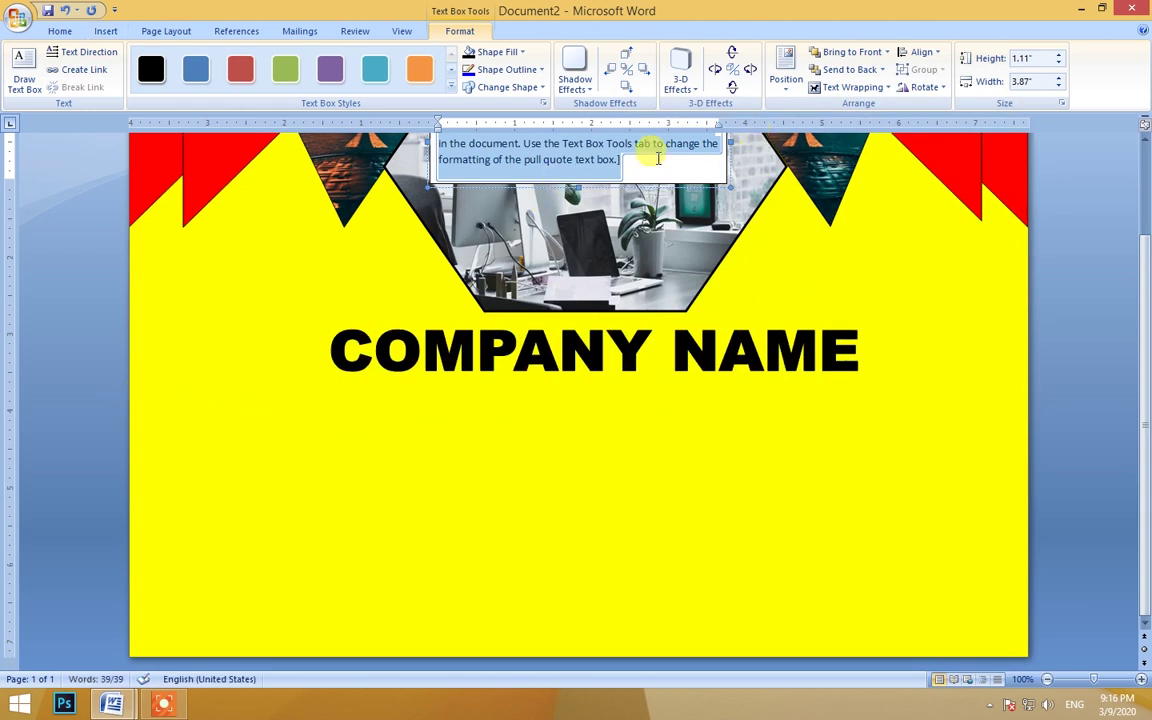
scroll(687, 197, up, 3)
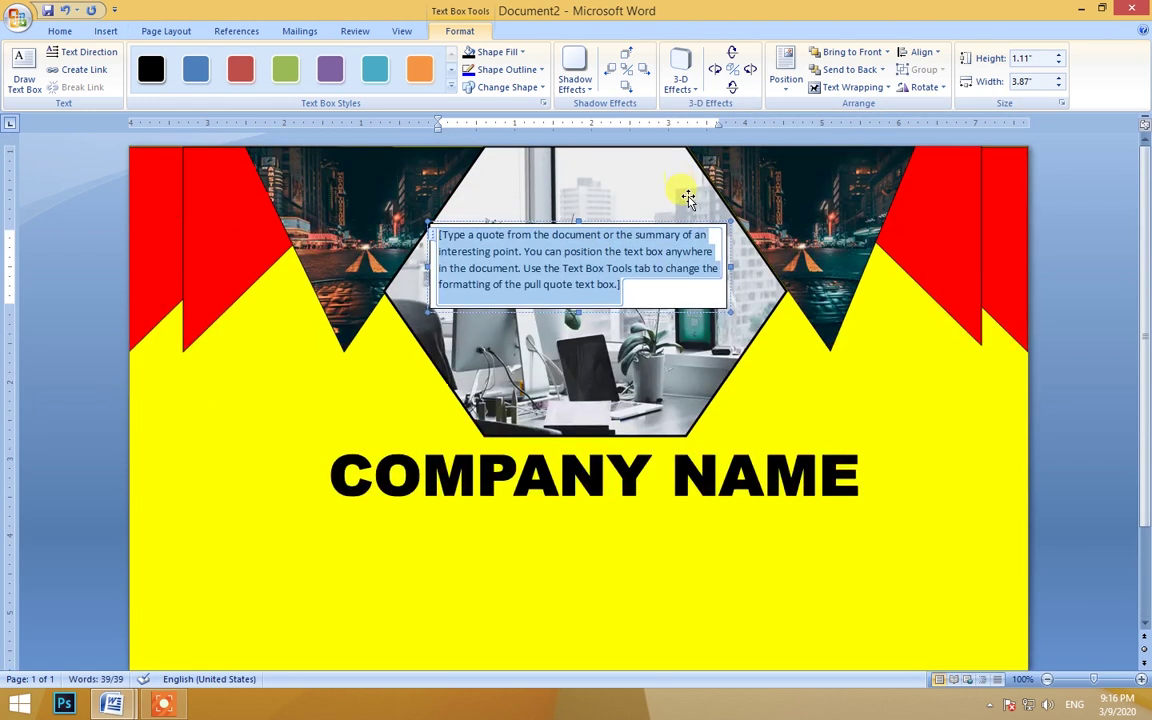
click(552, 219)
drag(315, 496, 265, 545)
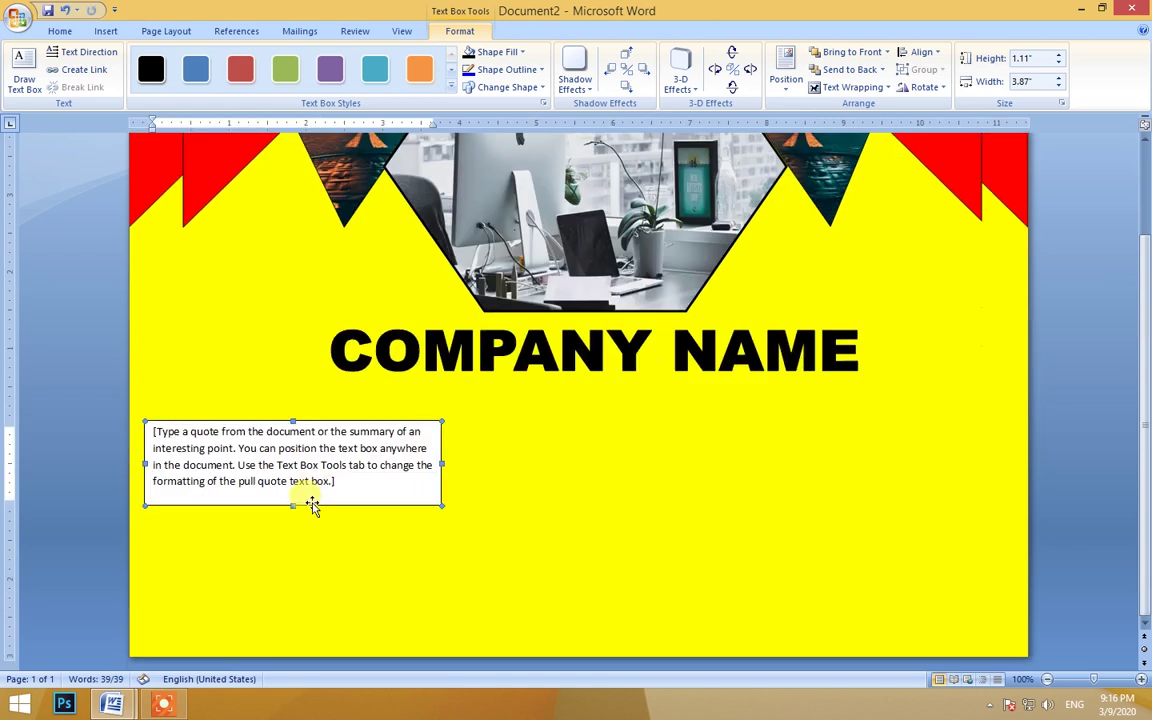
Delete the placeholder text, stretch the empty box across the lower page, and switch to Document1
click(175, 430)
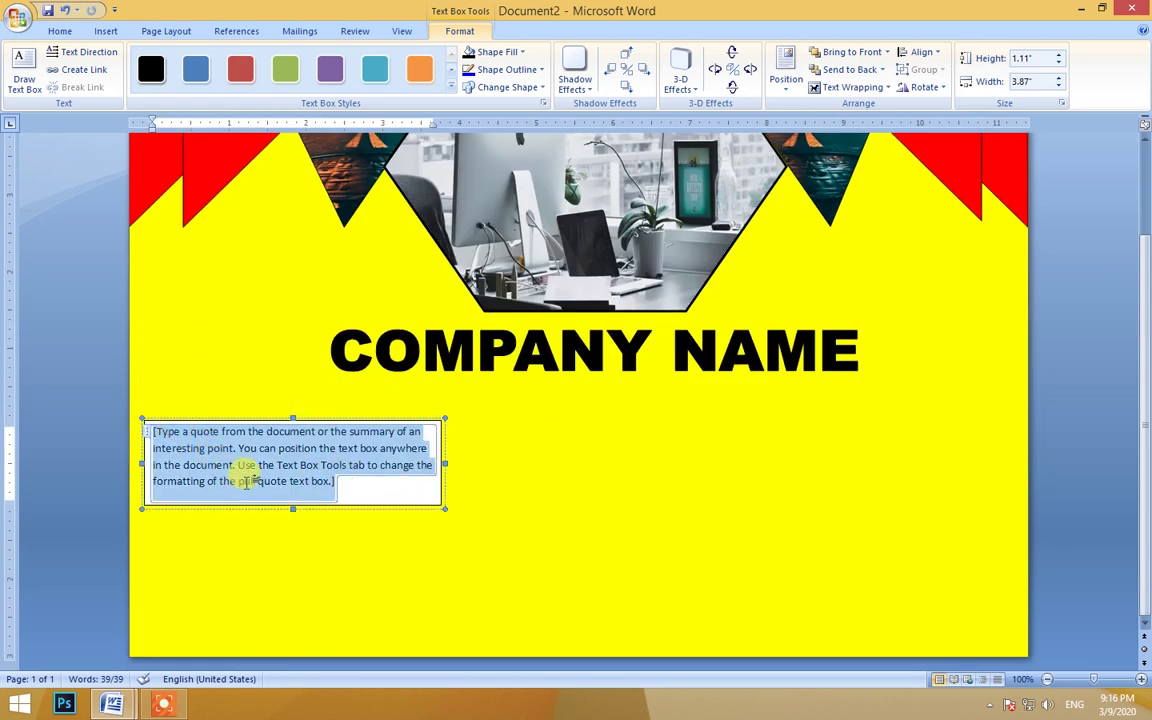
key(Delete)
drag(447, 461, 955, 653)
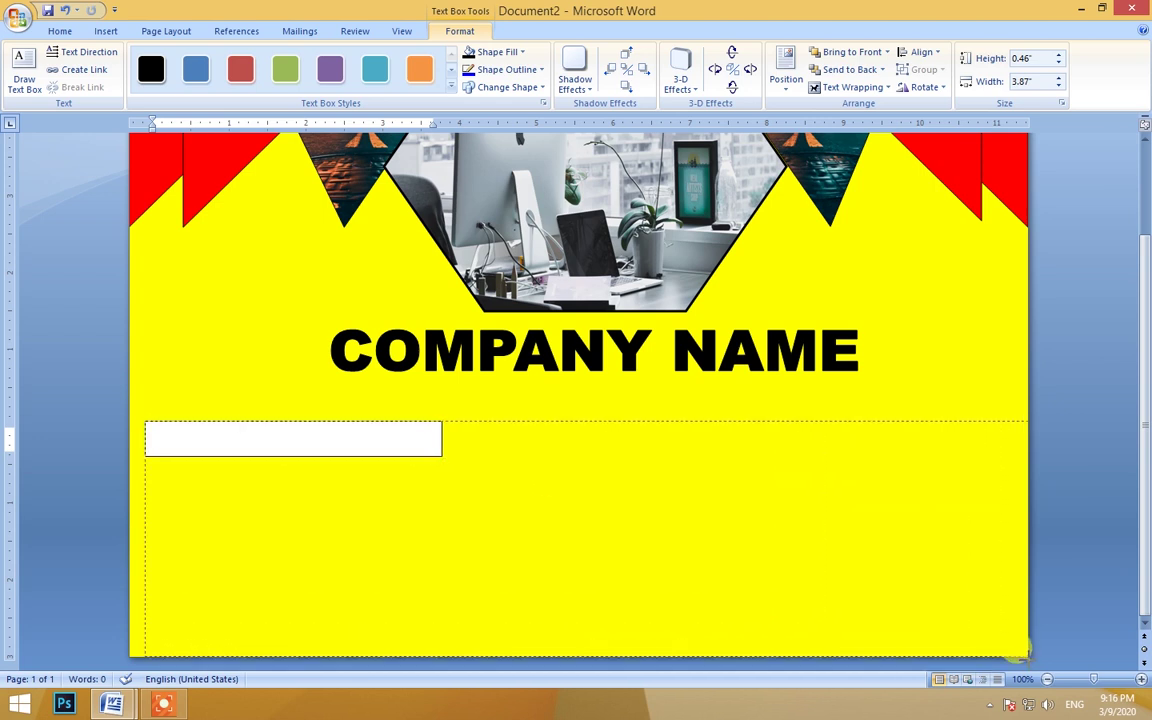
drag(955, 653, 1027, 655)
drag(145, 537, 123, 533)
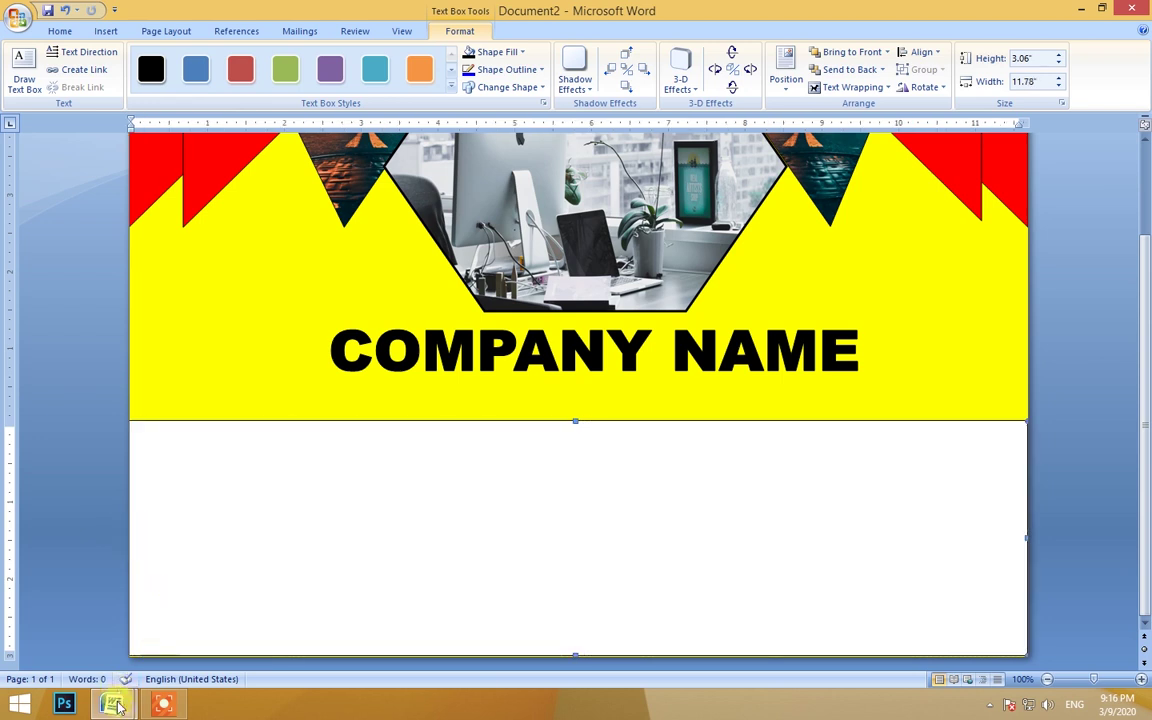
mouse_move(113, 700)
click(129, 625)
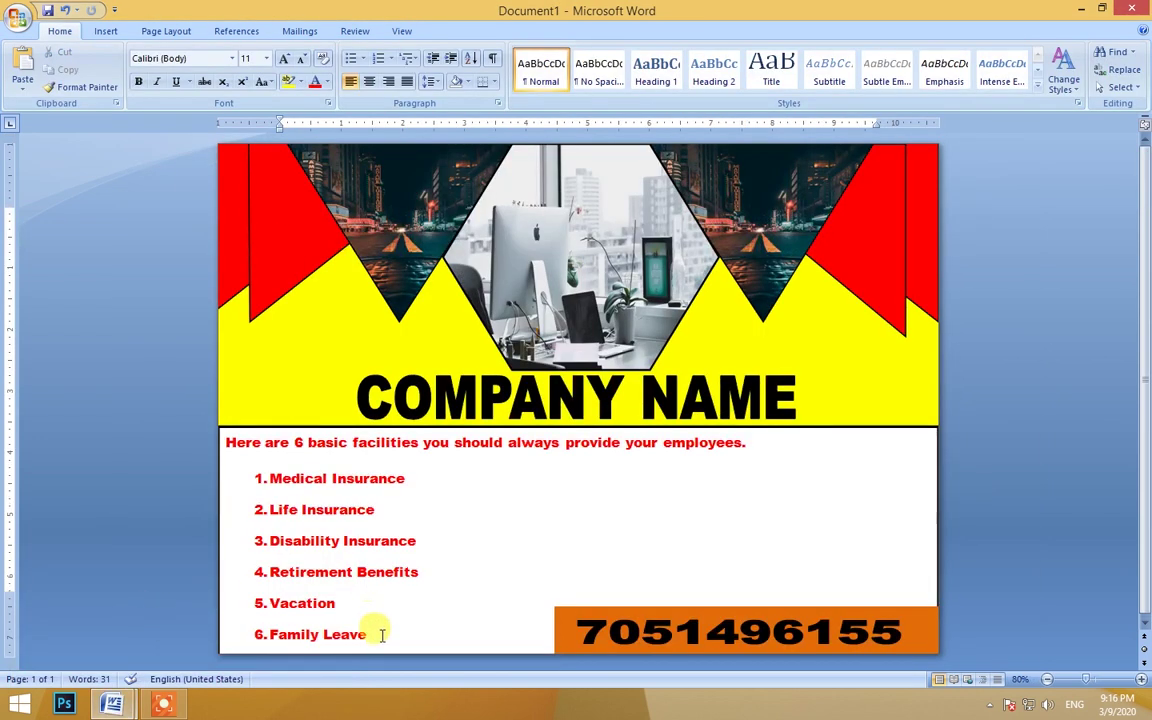
Copy the red heading and numbered list from Document1 into Document2's text box
drag(380, 634, 214, 425)
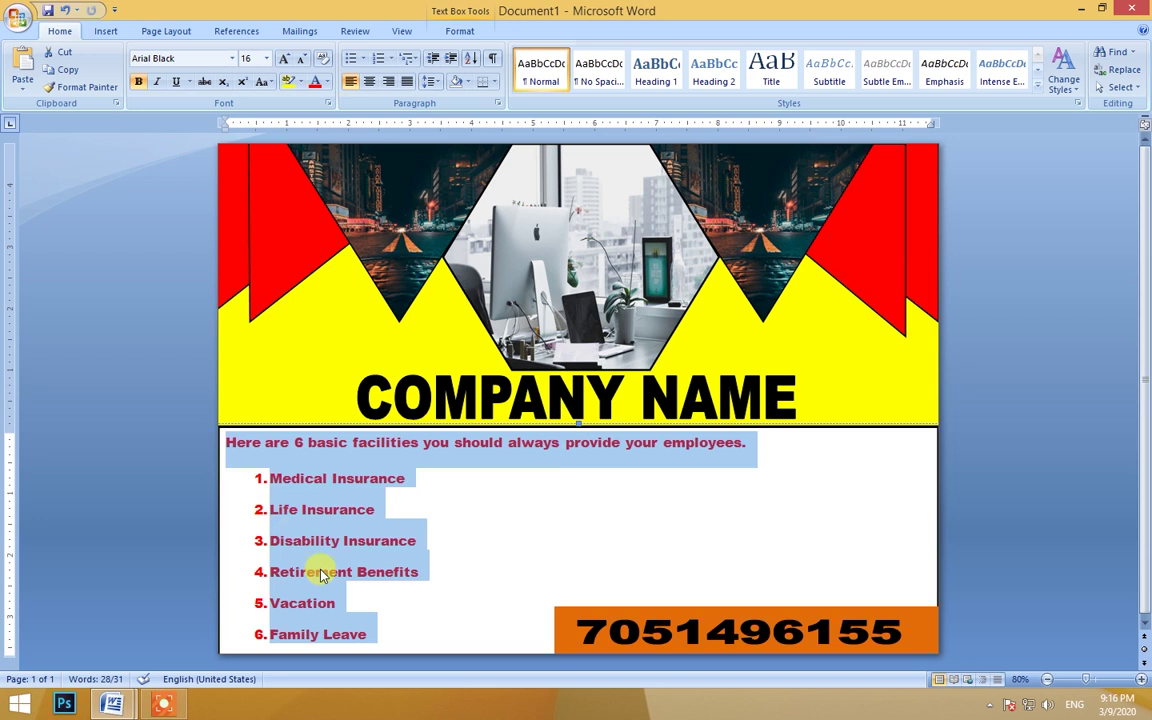
click(391, 634)
key(ctrl+a)
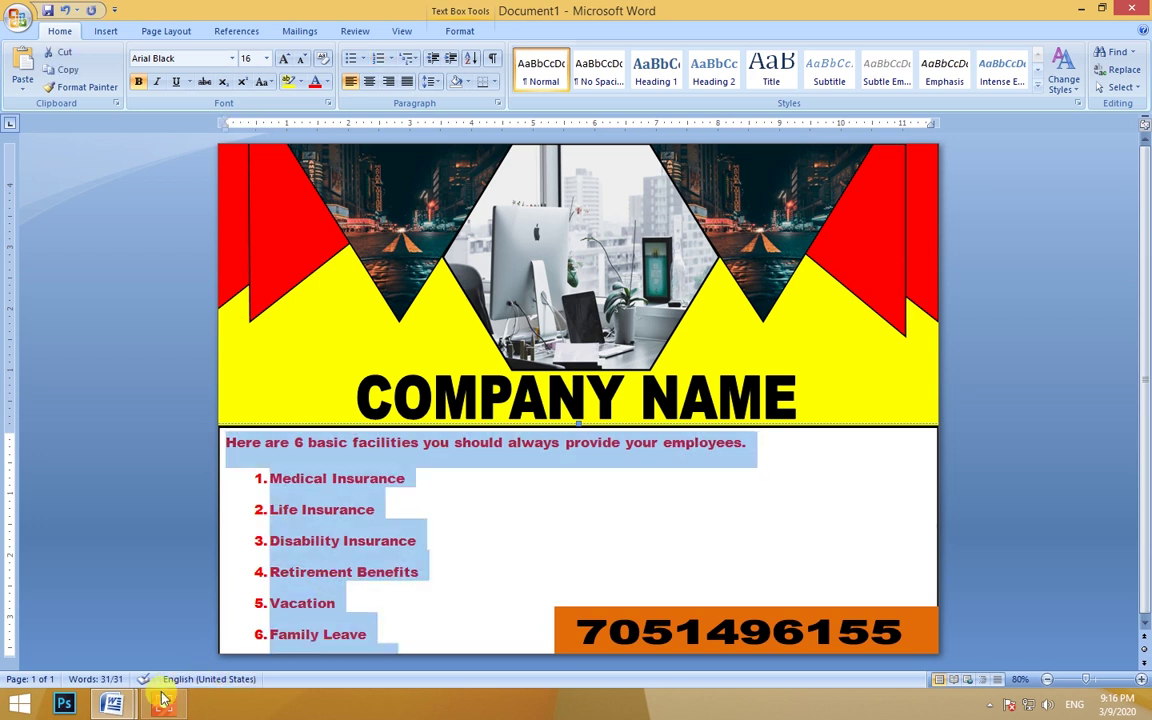
click(112, 705)
click(239, 645)
click(150, 441)
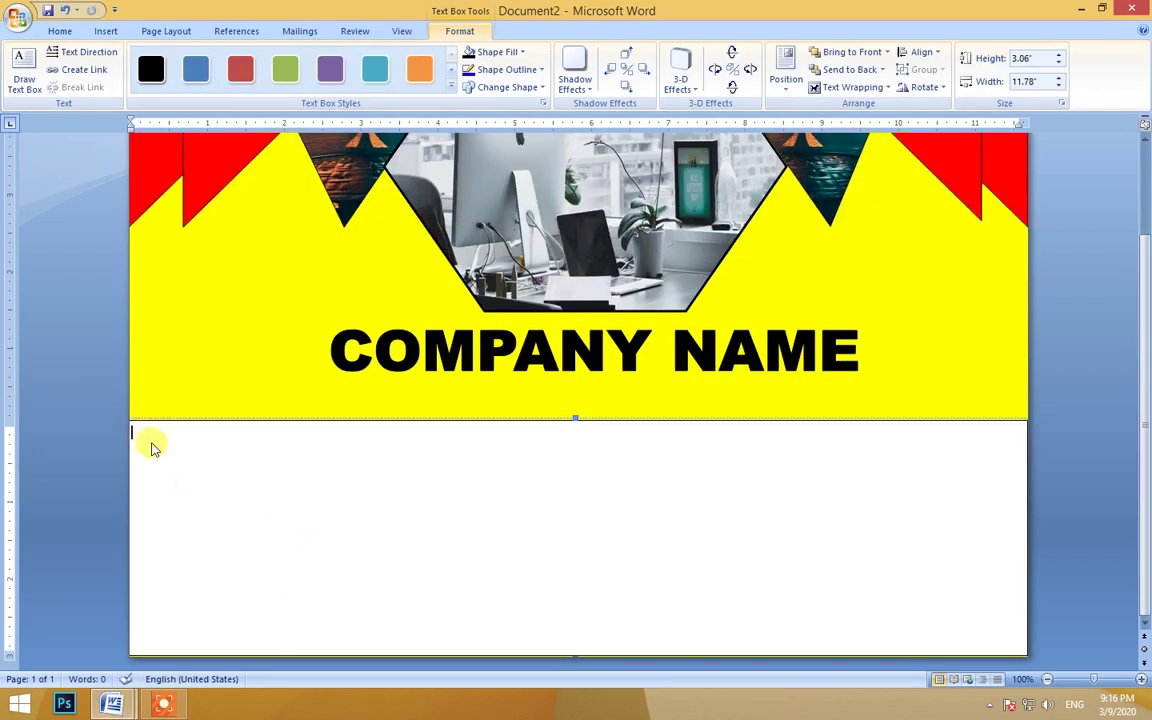
key(ctrl+v)
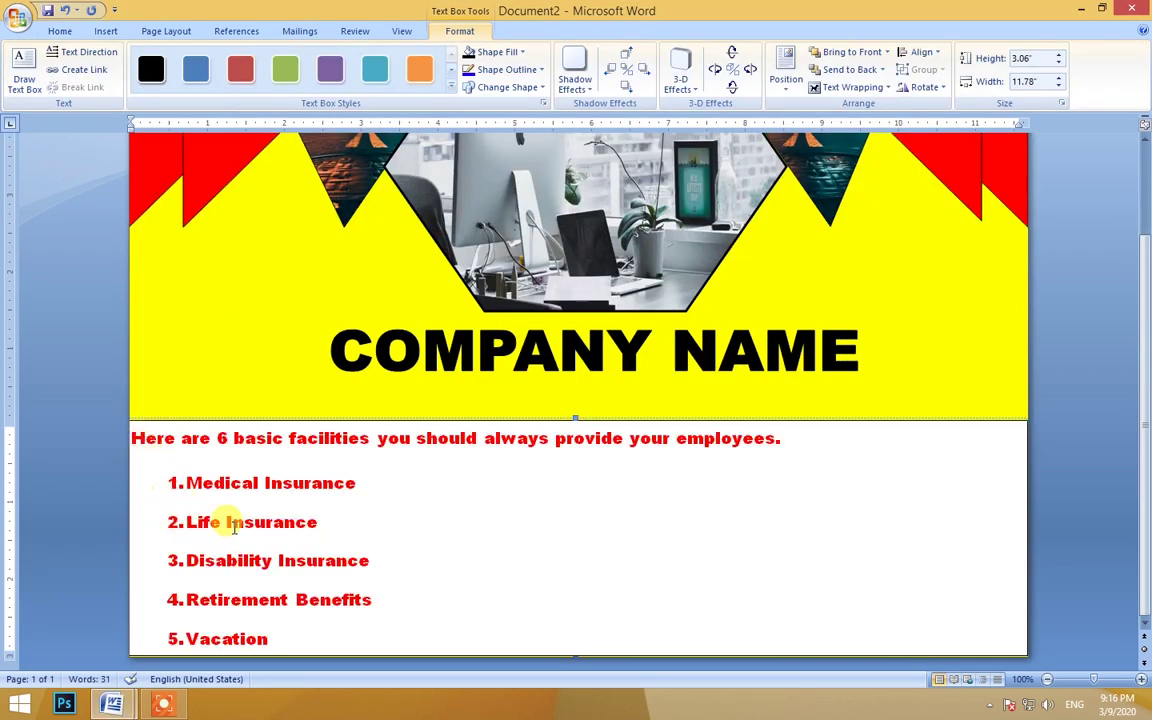
Set the pasted list to single 1.0 line spacing and shrink it to 12 pt
key(ctrl+a)
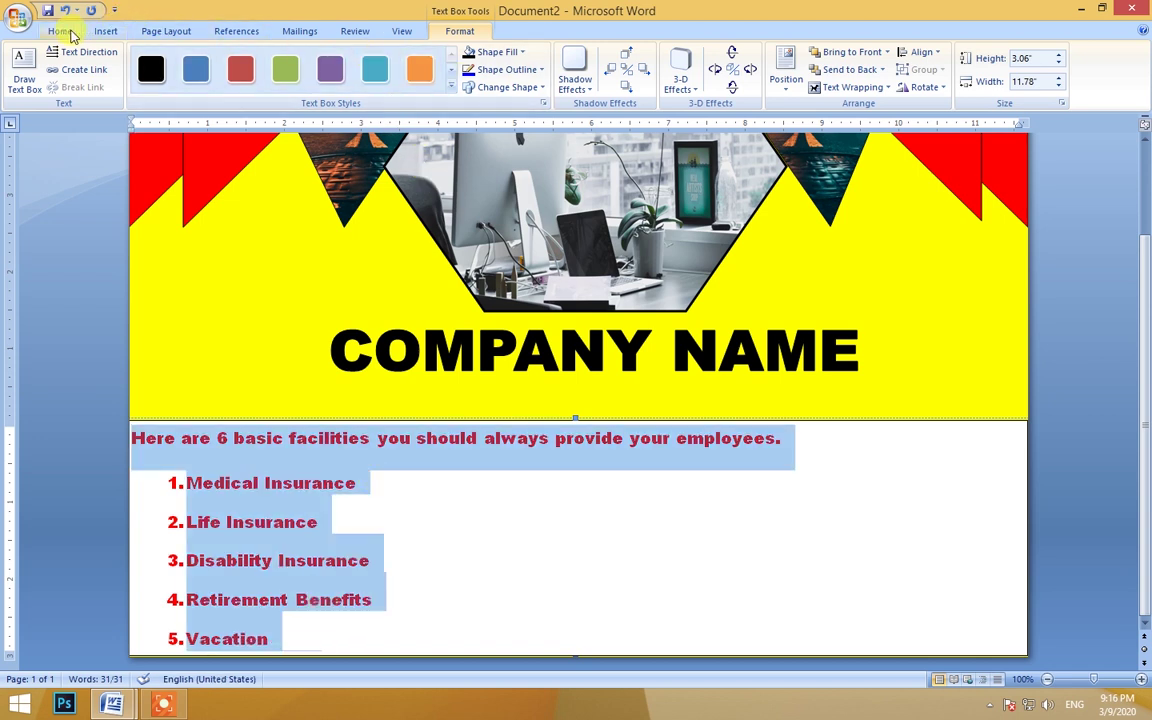
click(66, 32)
click(432, 81)
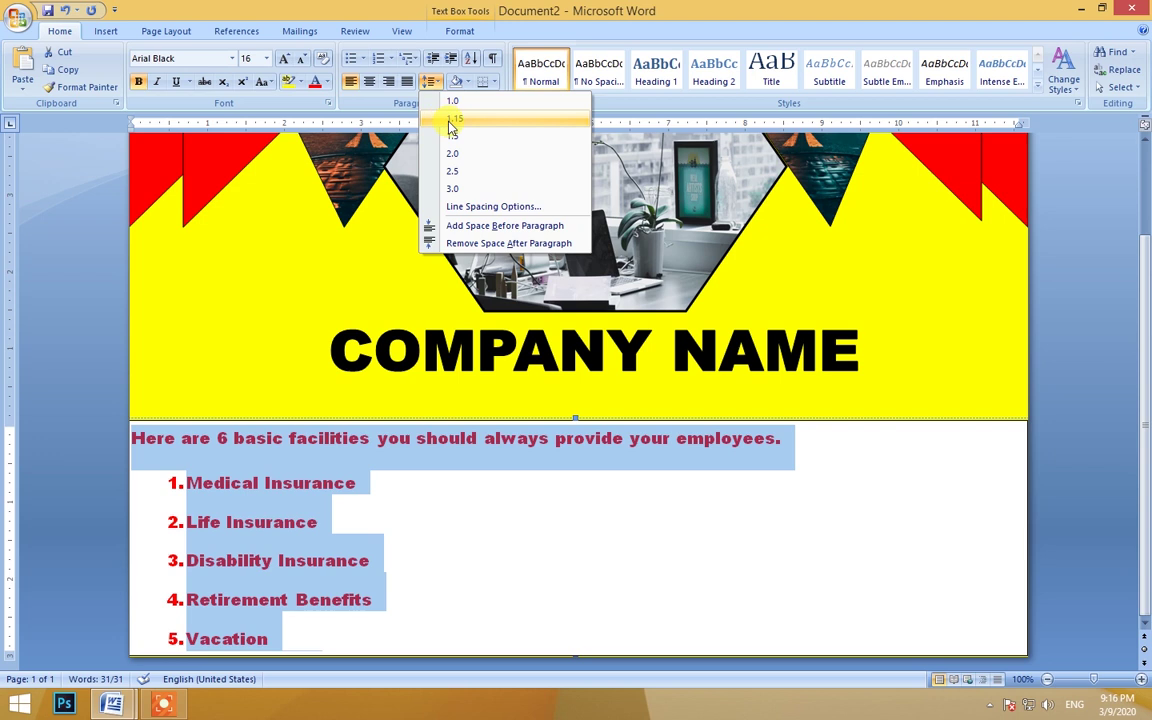
click(452, 119)
click(436, 84)
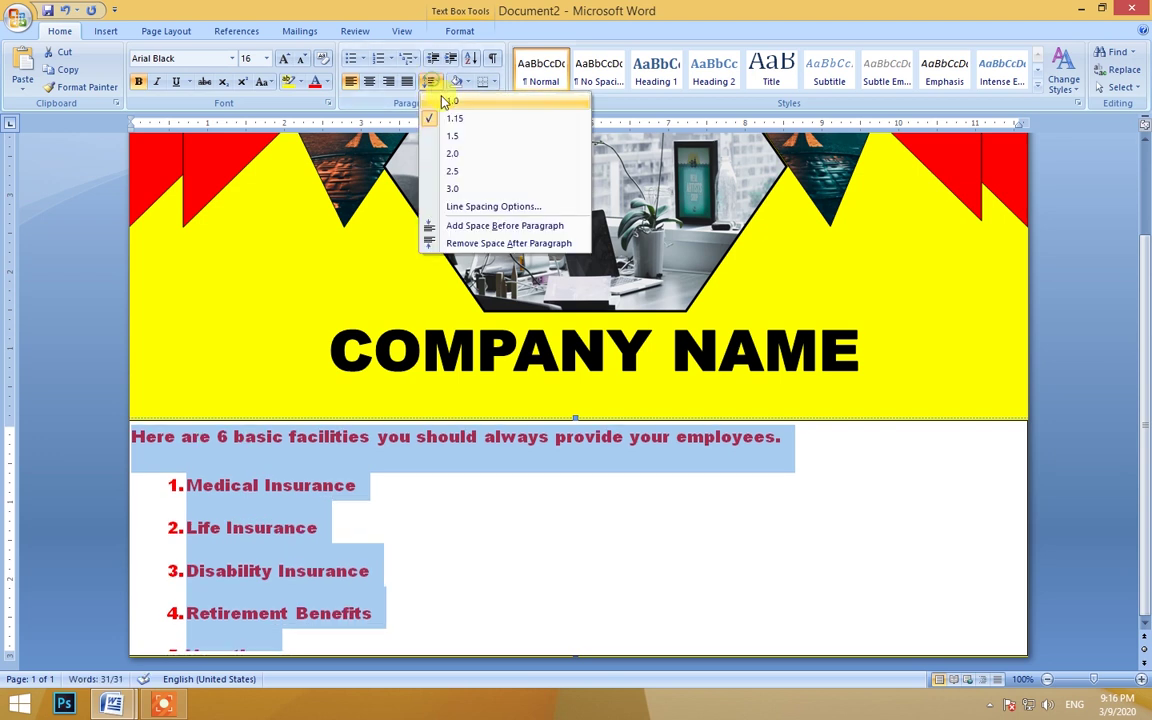
click(446, 102)
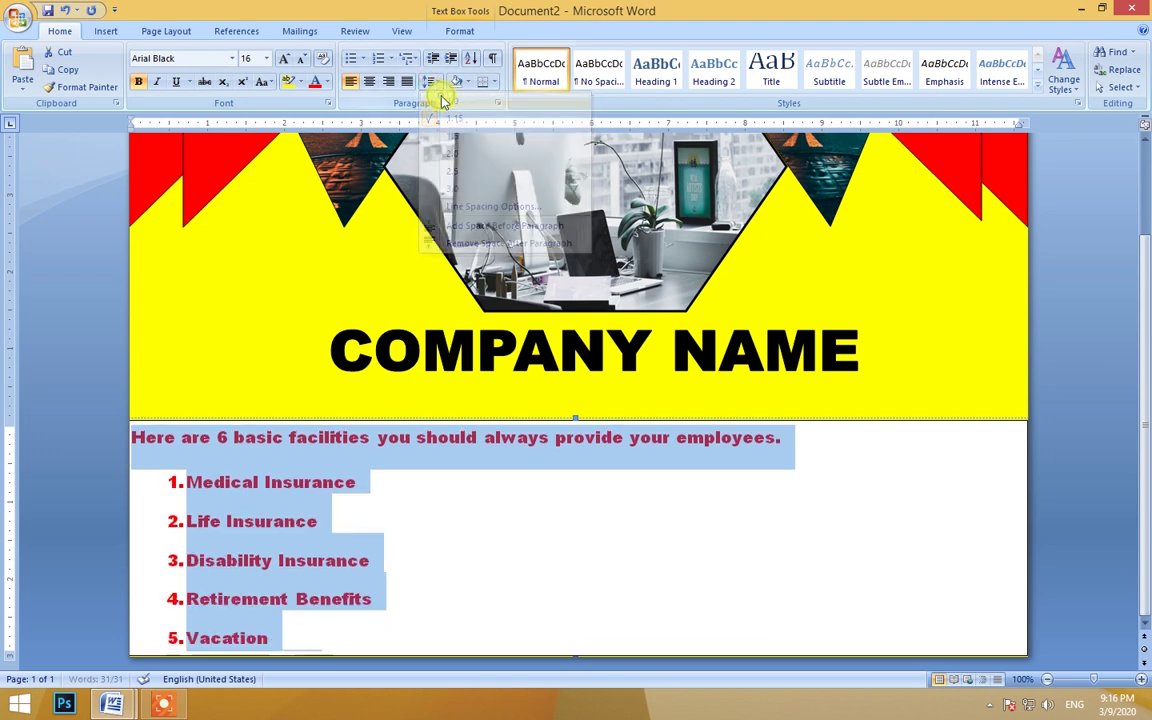
click(304, 59)
click(304, 59)
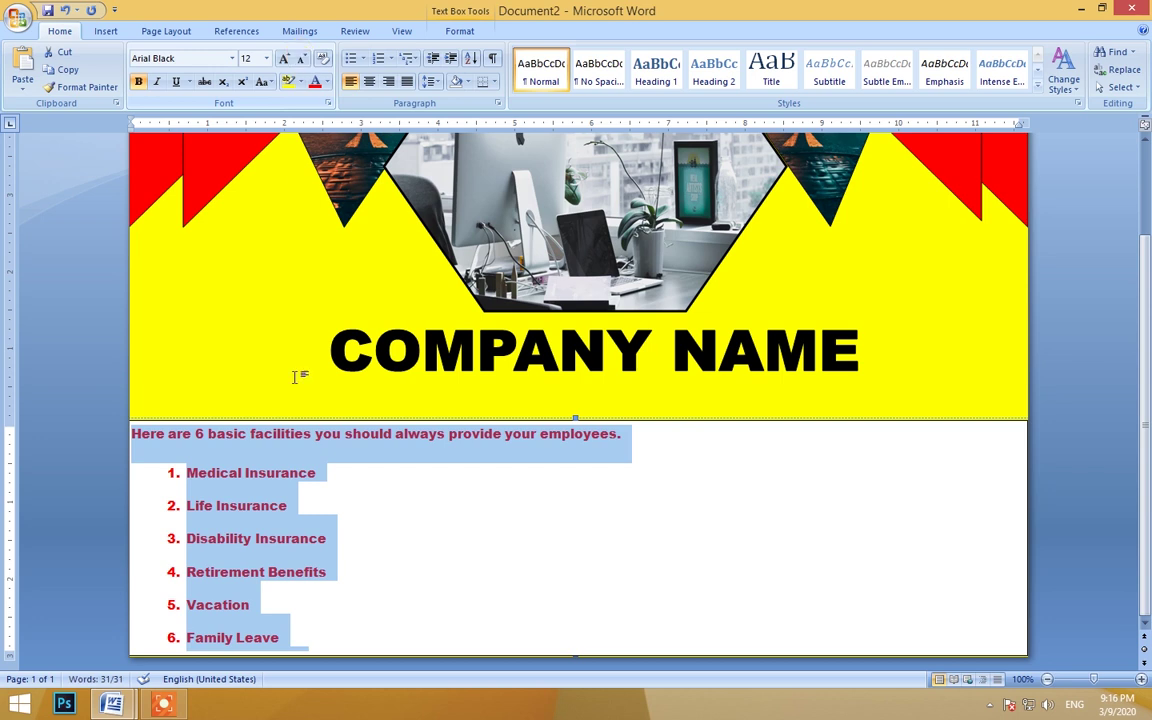
click(345, 574)
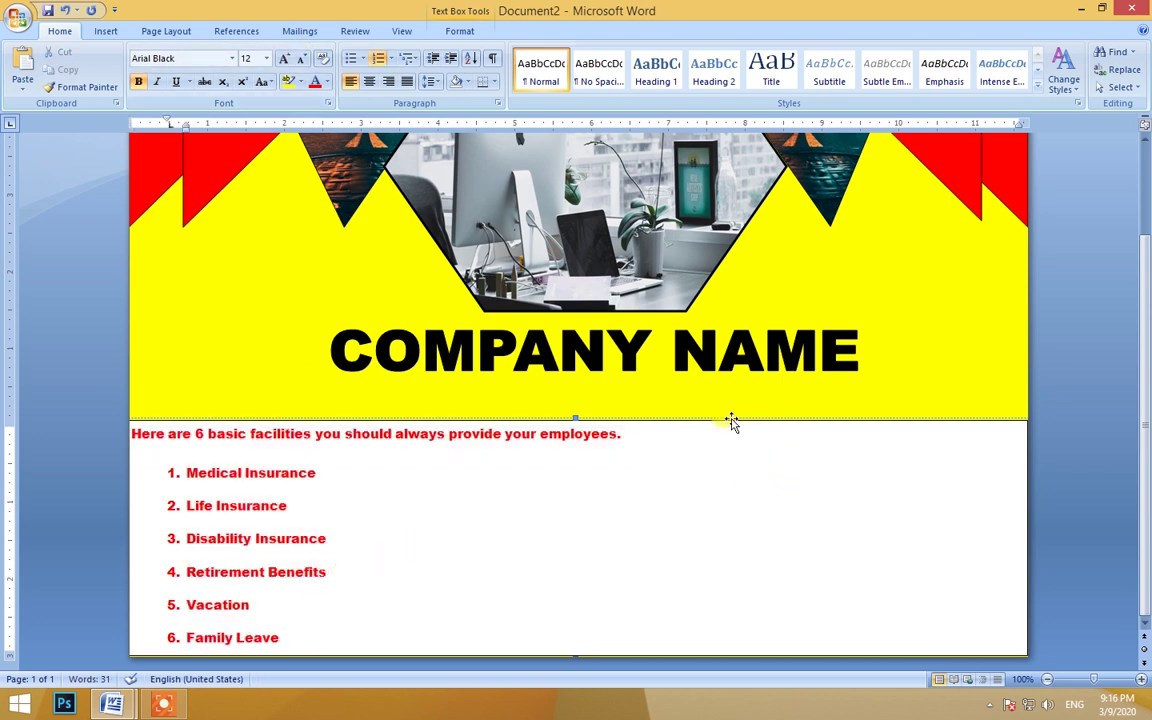
click(449, 33)
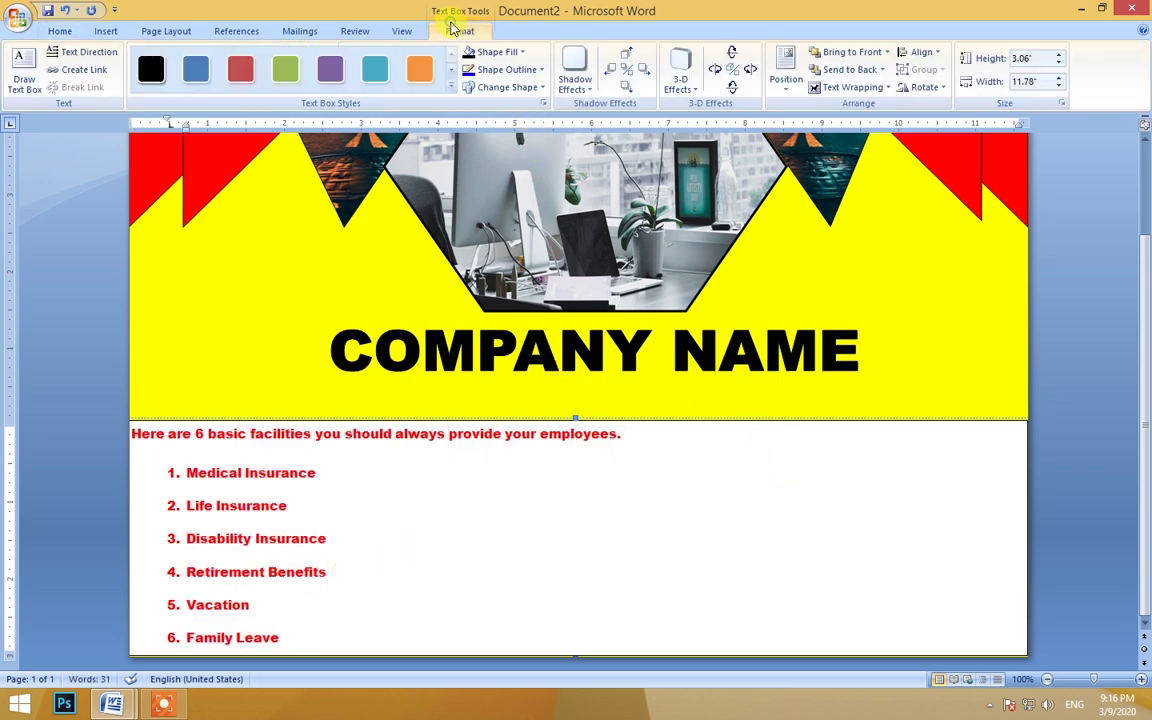
Give the list text box a 4½ pt black outline, then deselect it
click(508, 60)
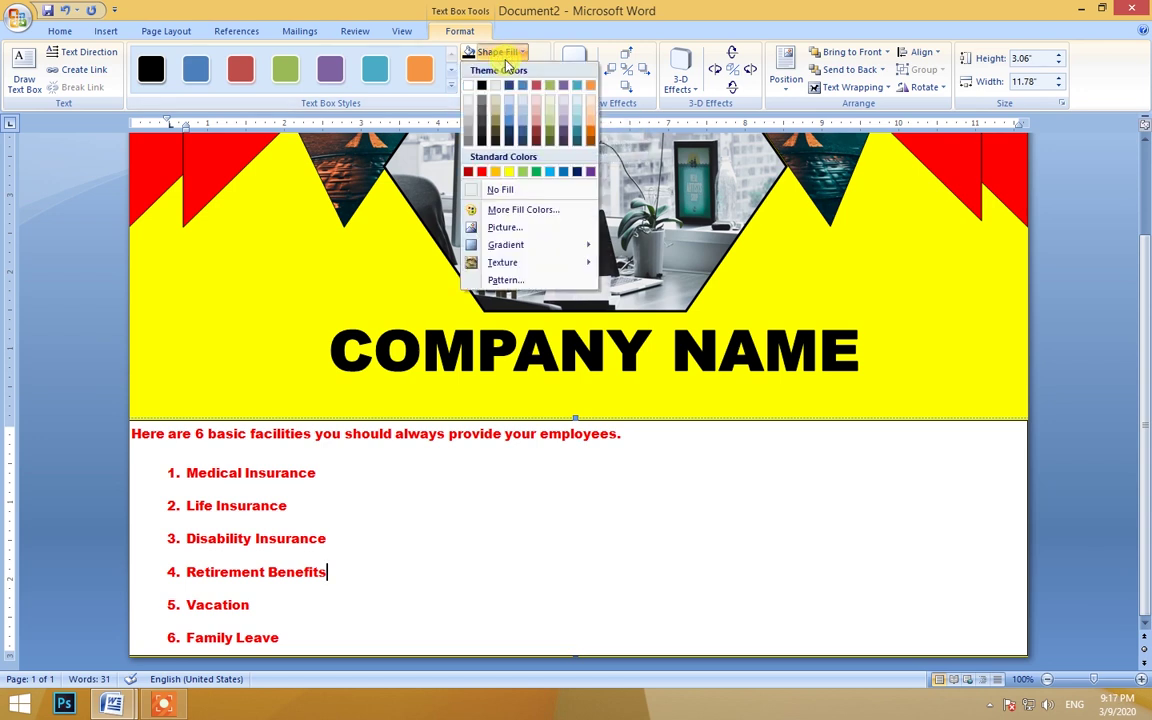
click(514, 69)
click(510, 69)
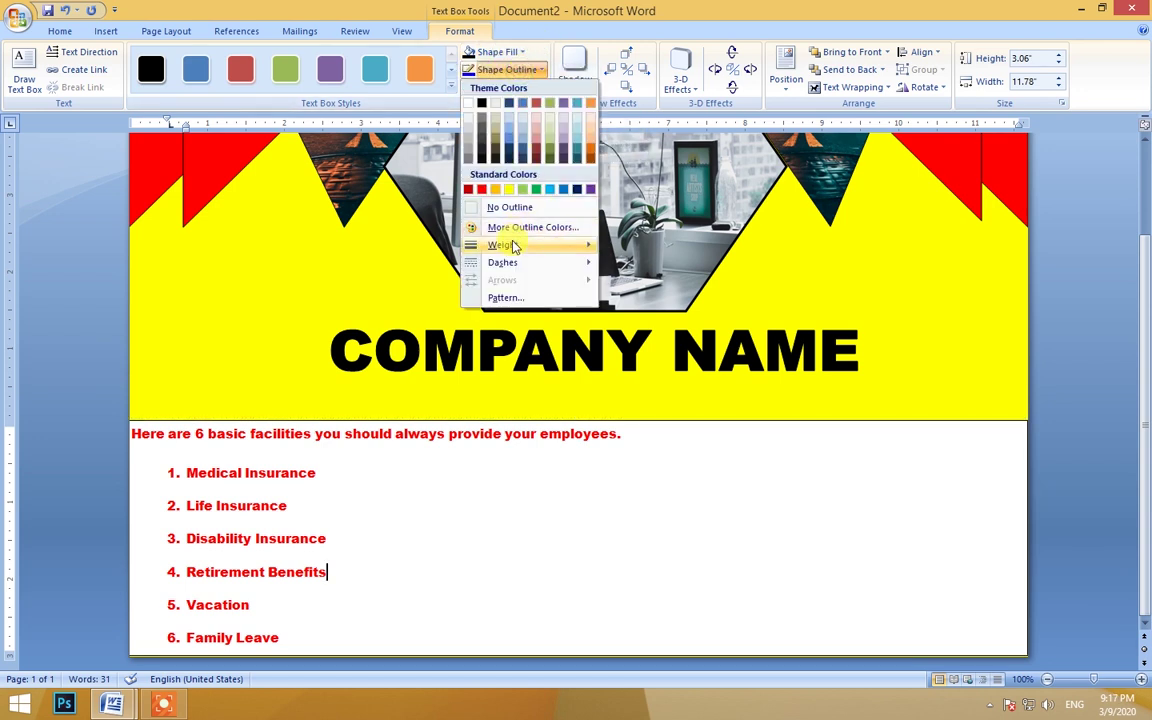
mouse_move(505, 245)
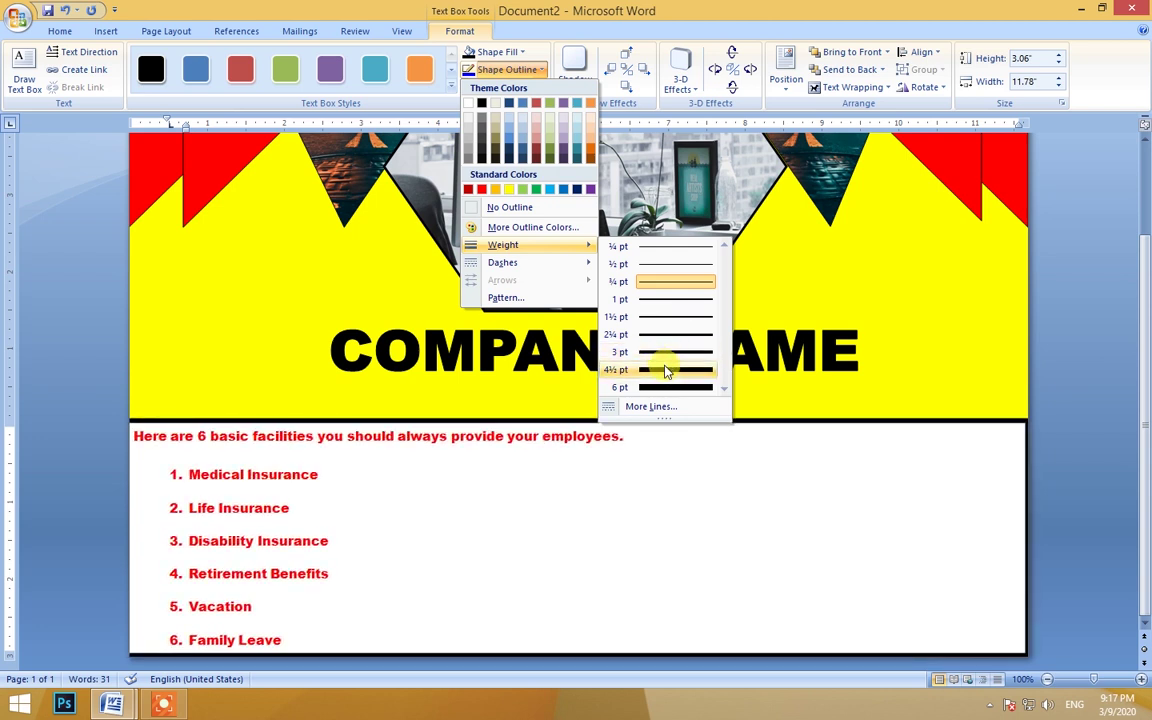
click(666, 370)
click(476, 540)
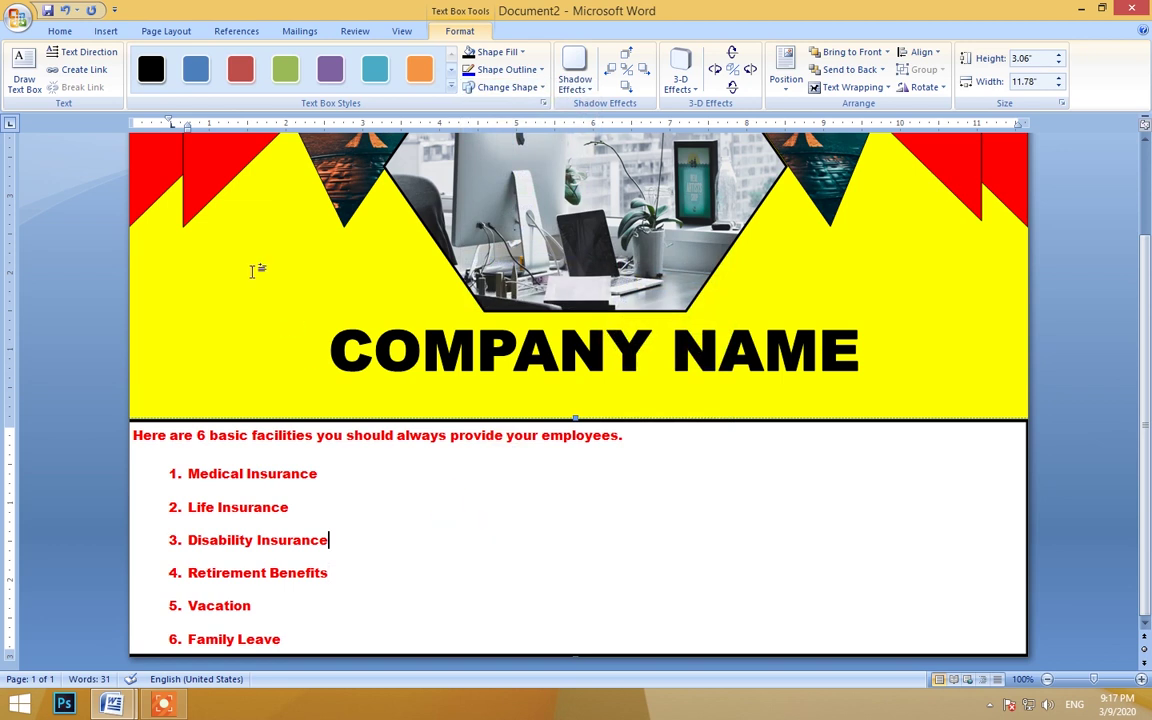
click(324, 388)
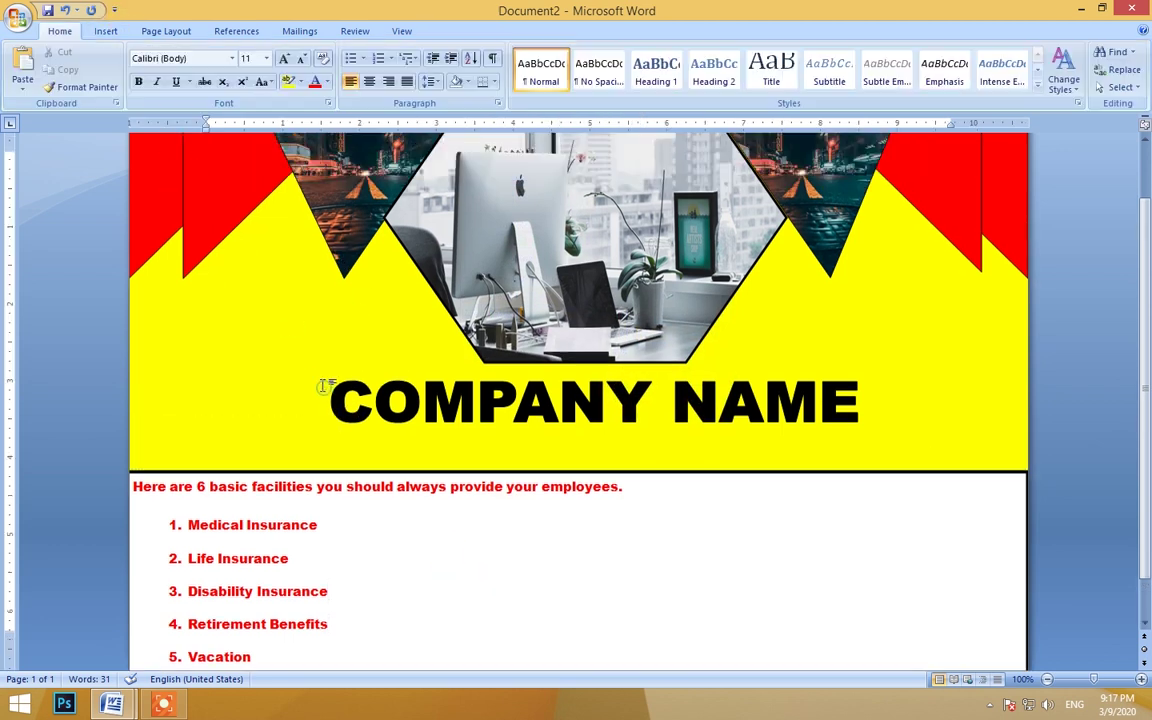
scroll(320, 376, down, 1)
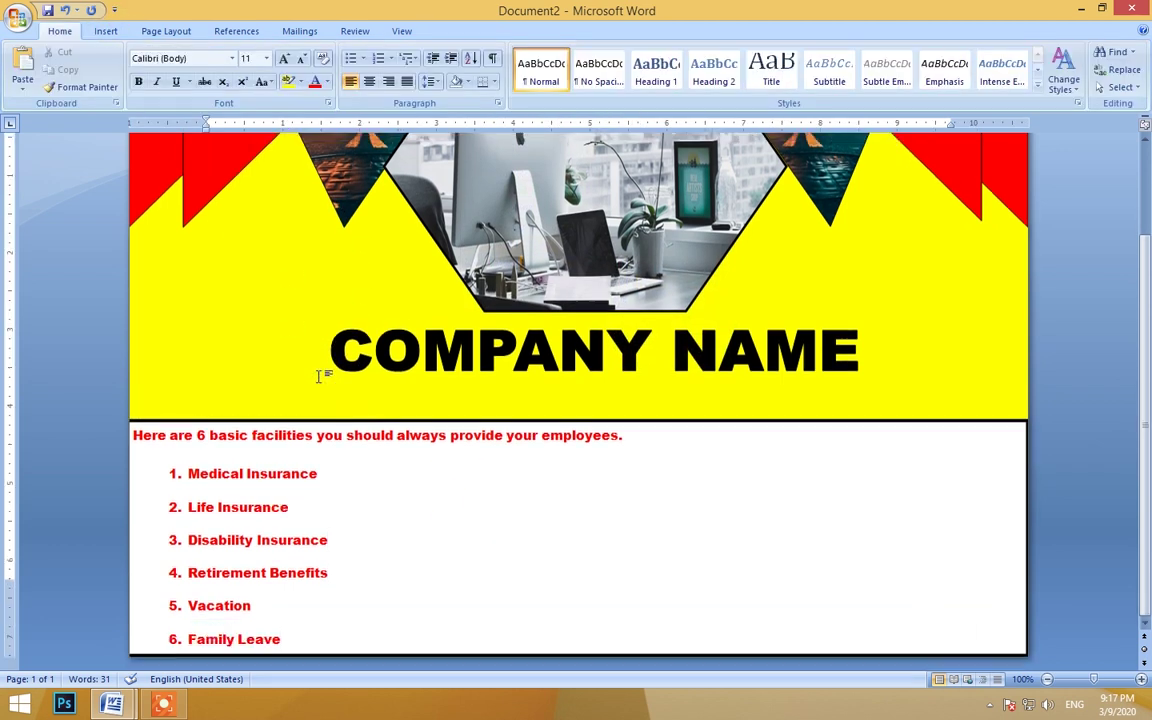
Draw a box shape in the list panel's lower right and widen it to 5.7"
click(105, 31)
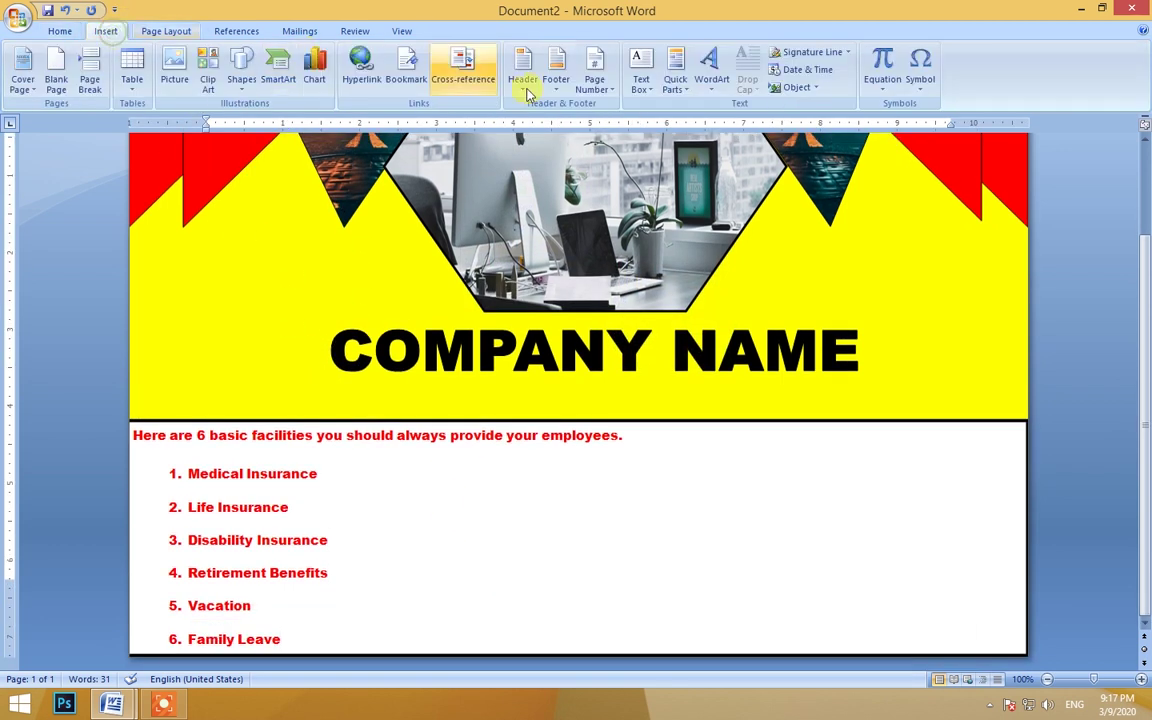
click(241, 86)
click(314, 121)
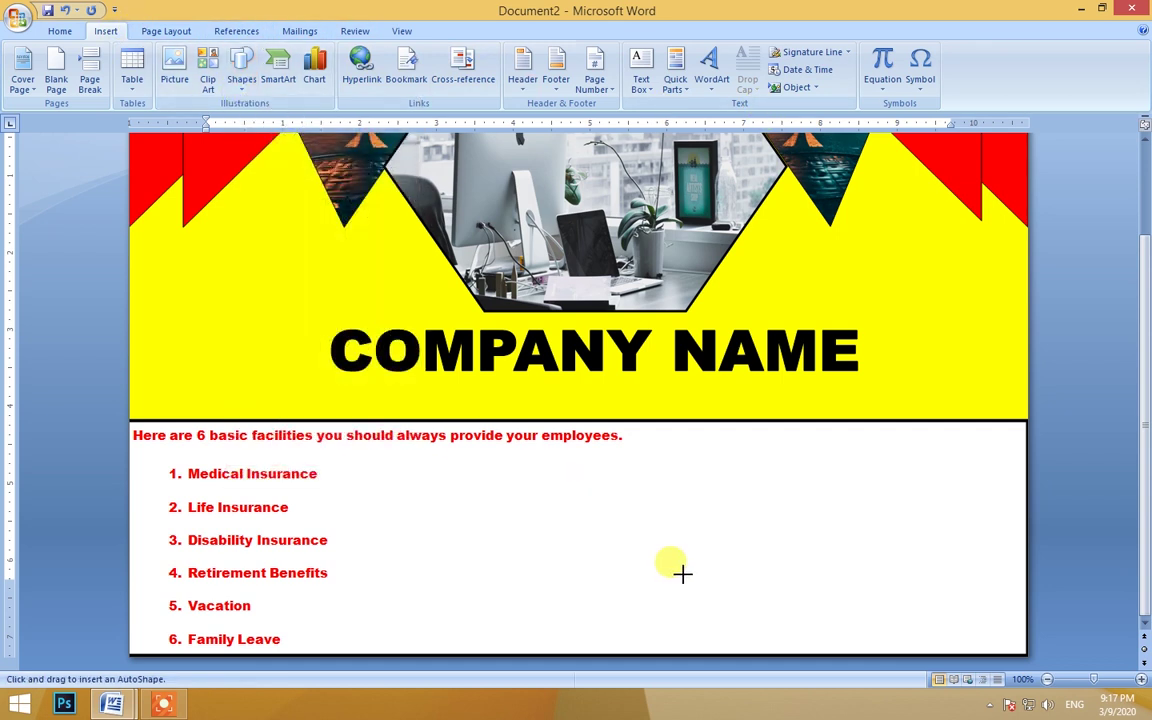
drag(840, 638, 1024, 652)
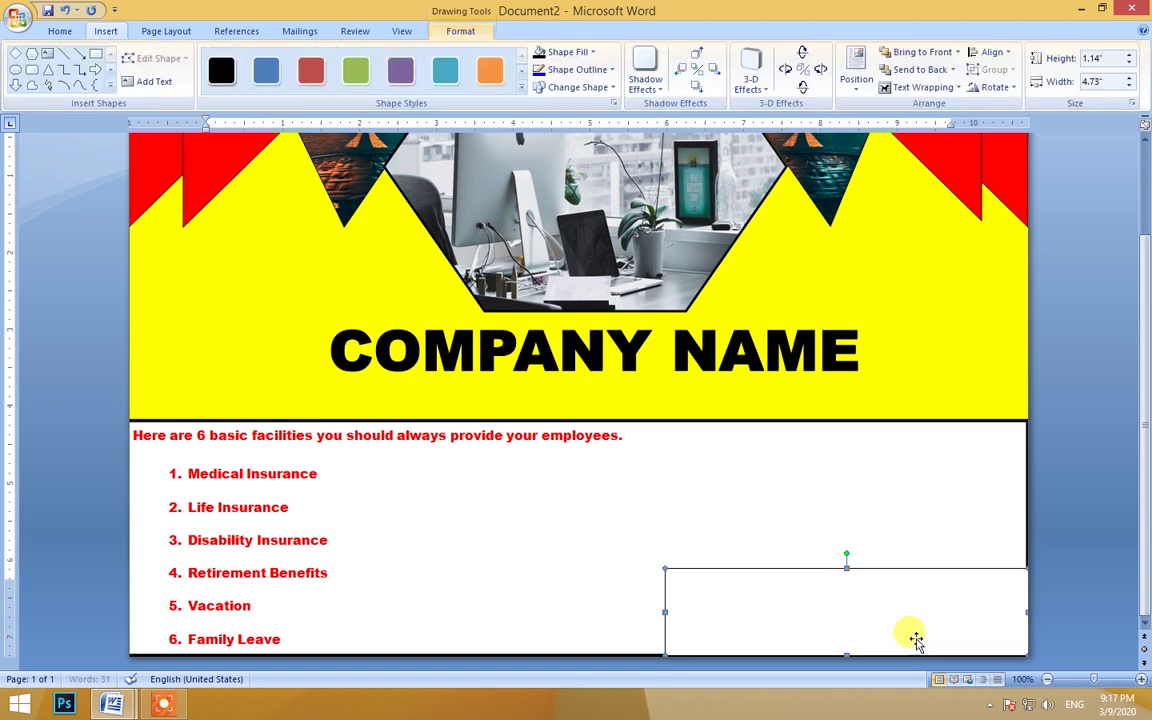
drag(665, 611, 590, 613)
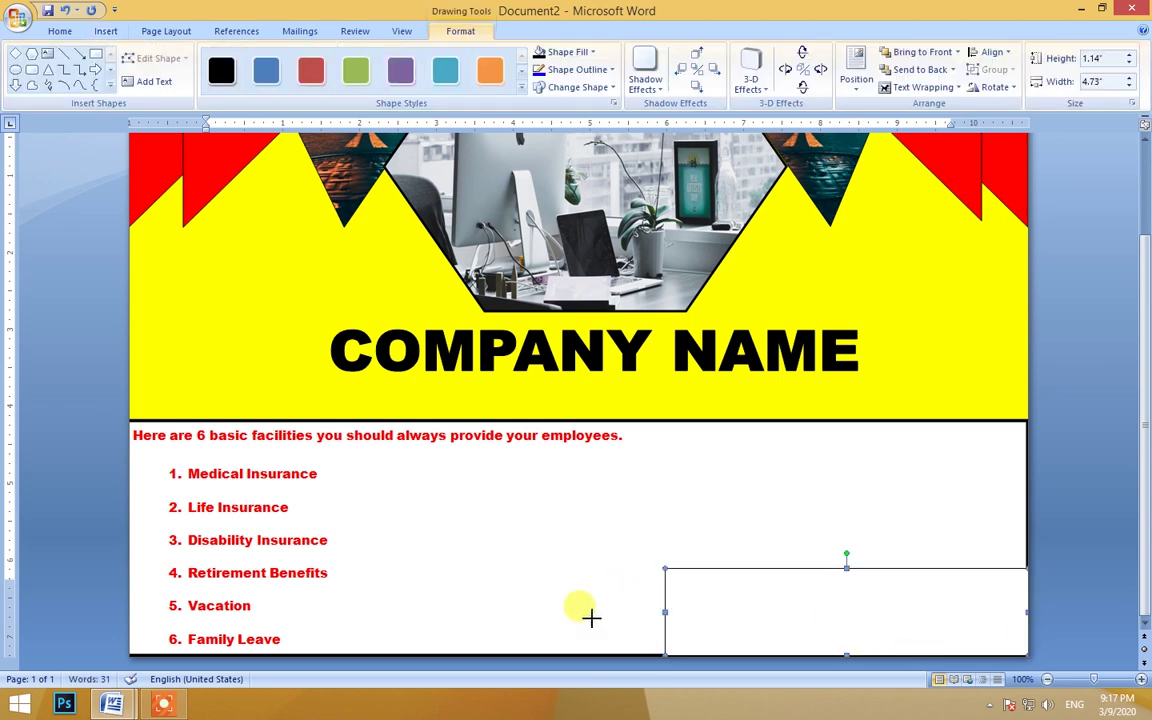
Fill the box orange with no outline, then deselect it
click(571, 51)
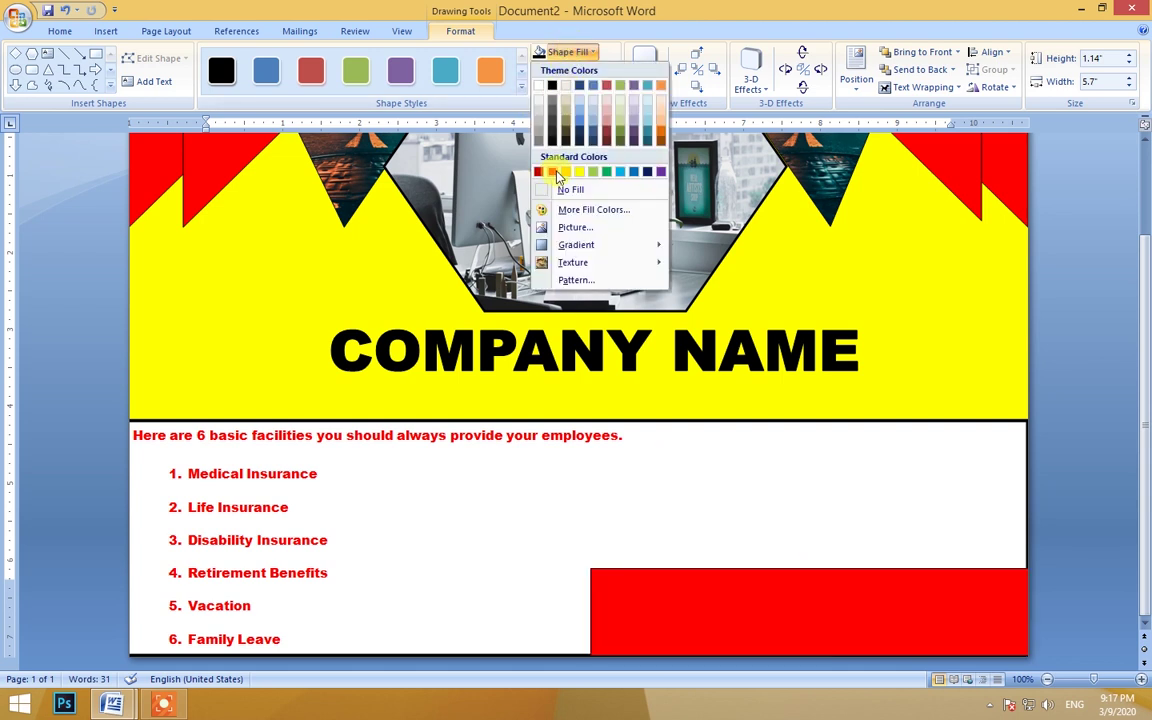
click(659, 137)
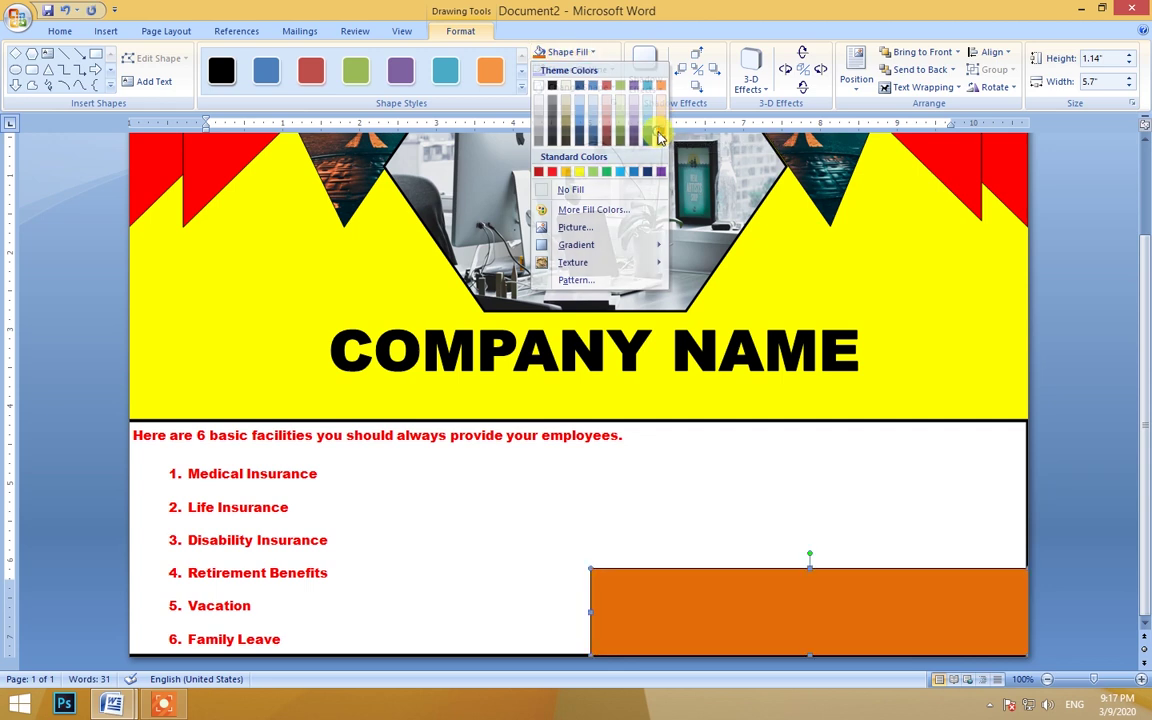
click(577, 69)
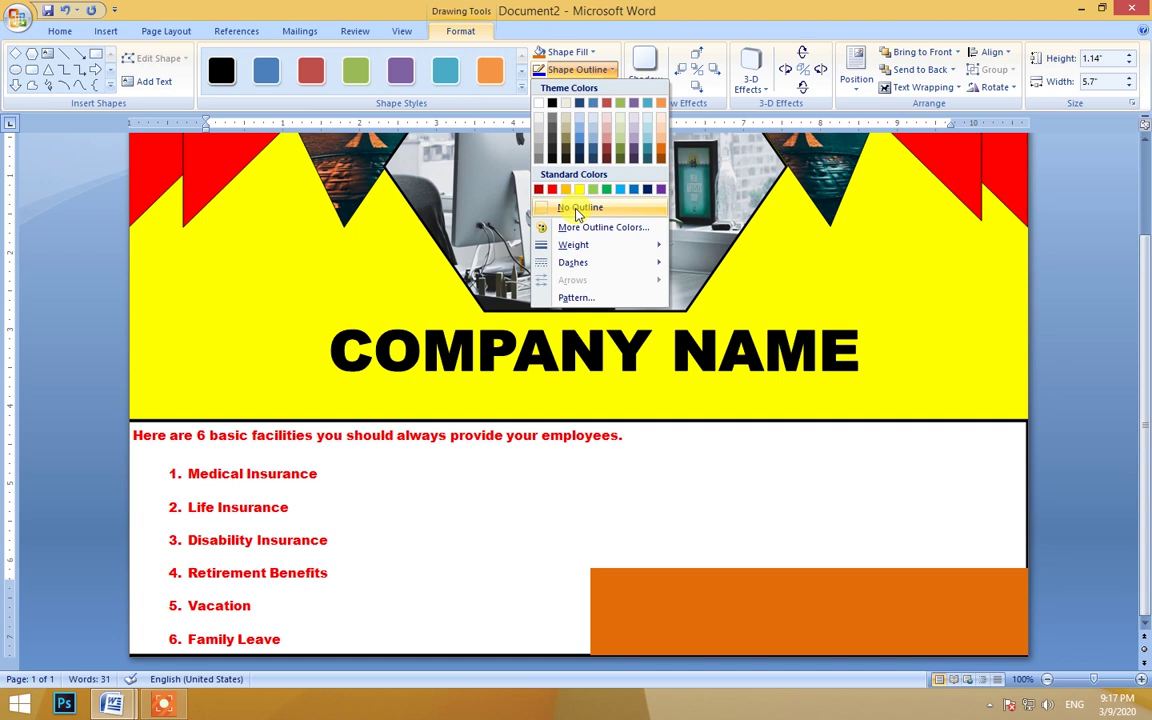
click(577, 210)
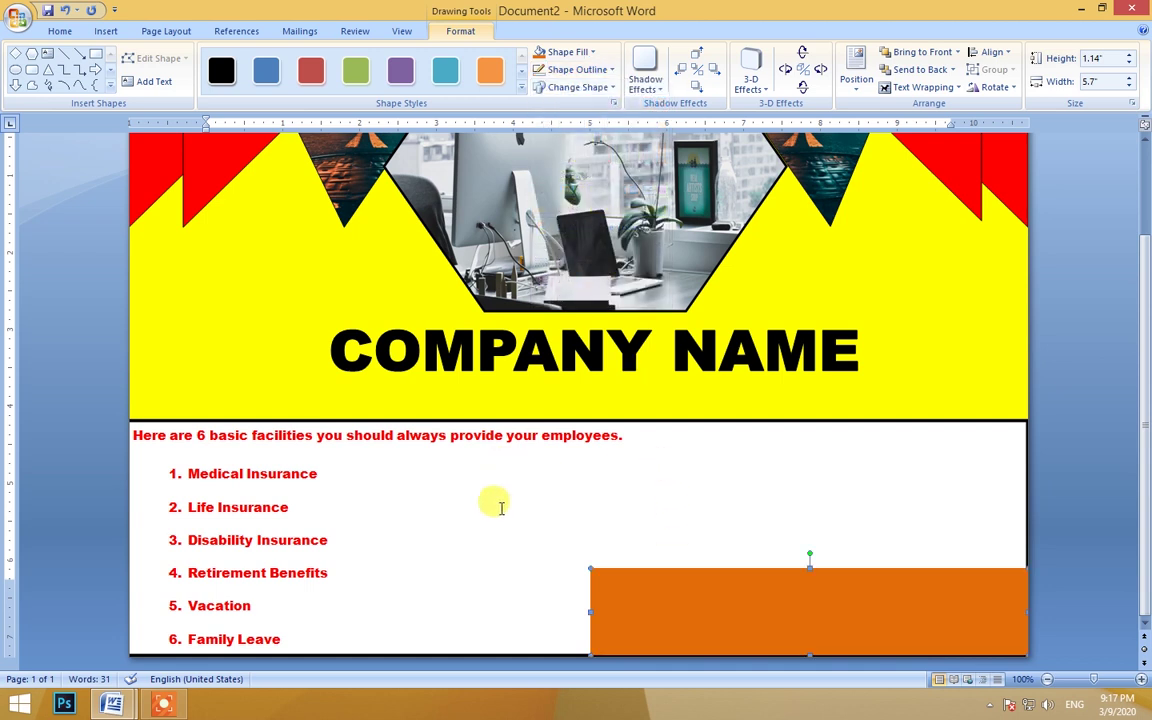
click(501, 507)
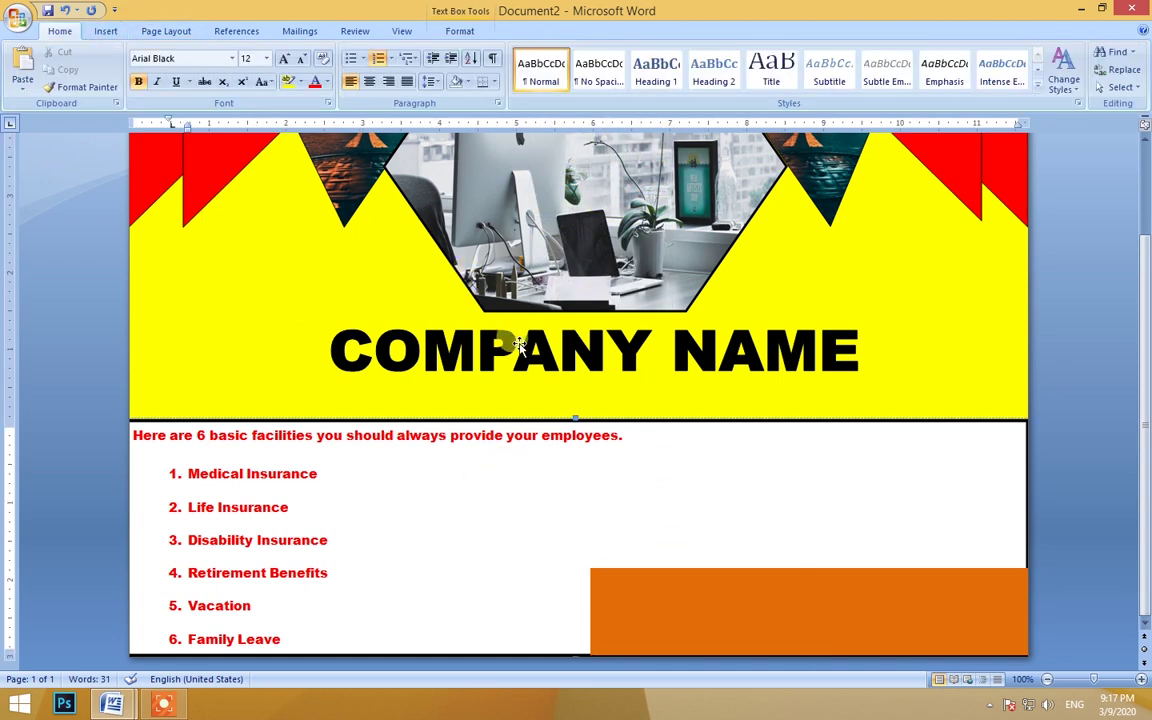
Copy the COMPANY NAME WordArt over the orange box and clear its text for editing
click(535, 355)
drag(538, 358, 663, 612)
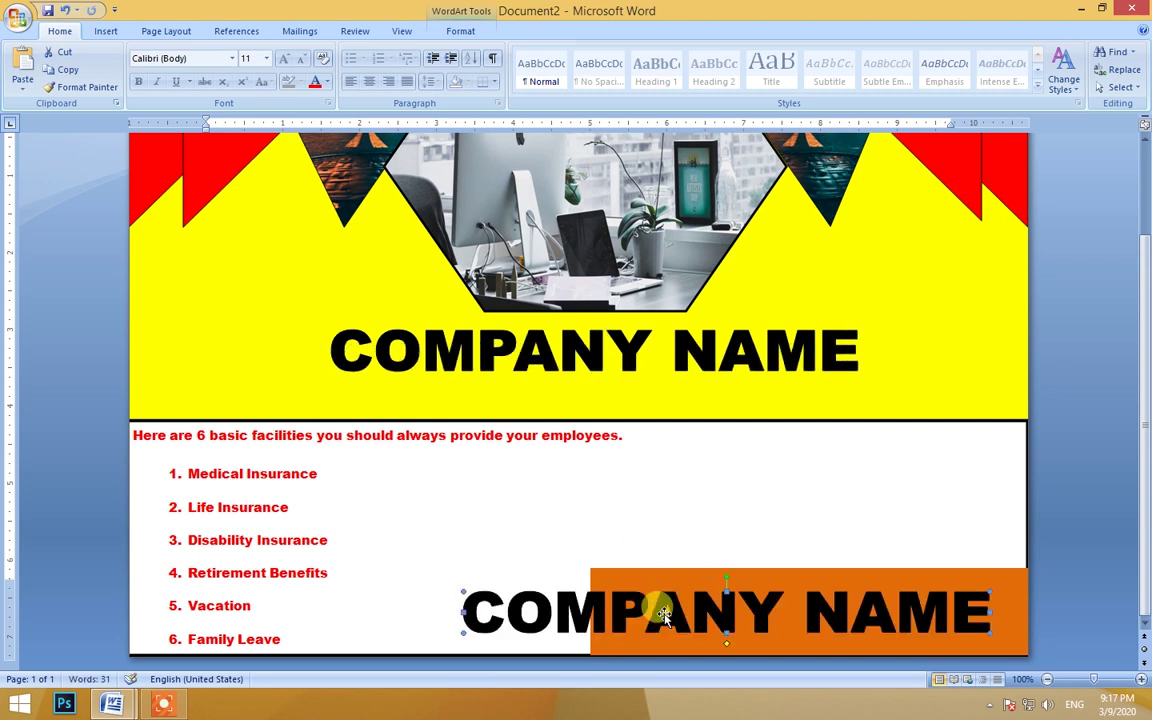
right_click(663, 611)
click(718, 514)
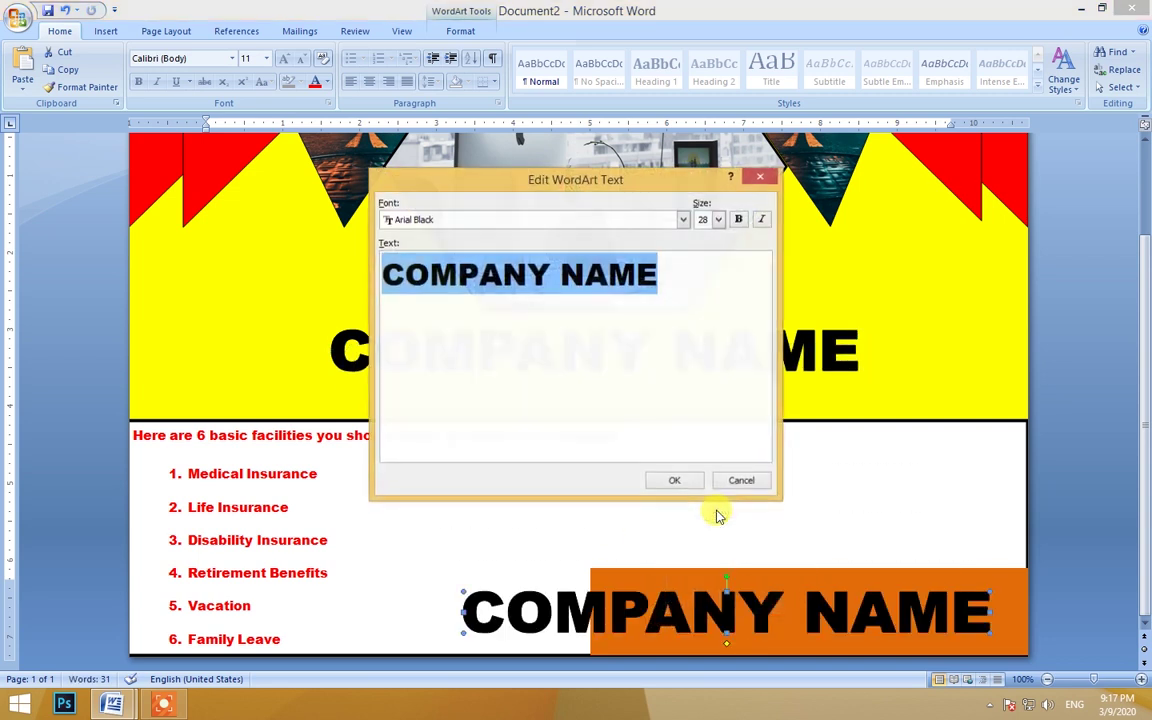
key(BackSpace)
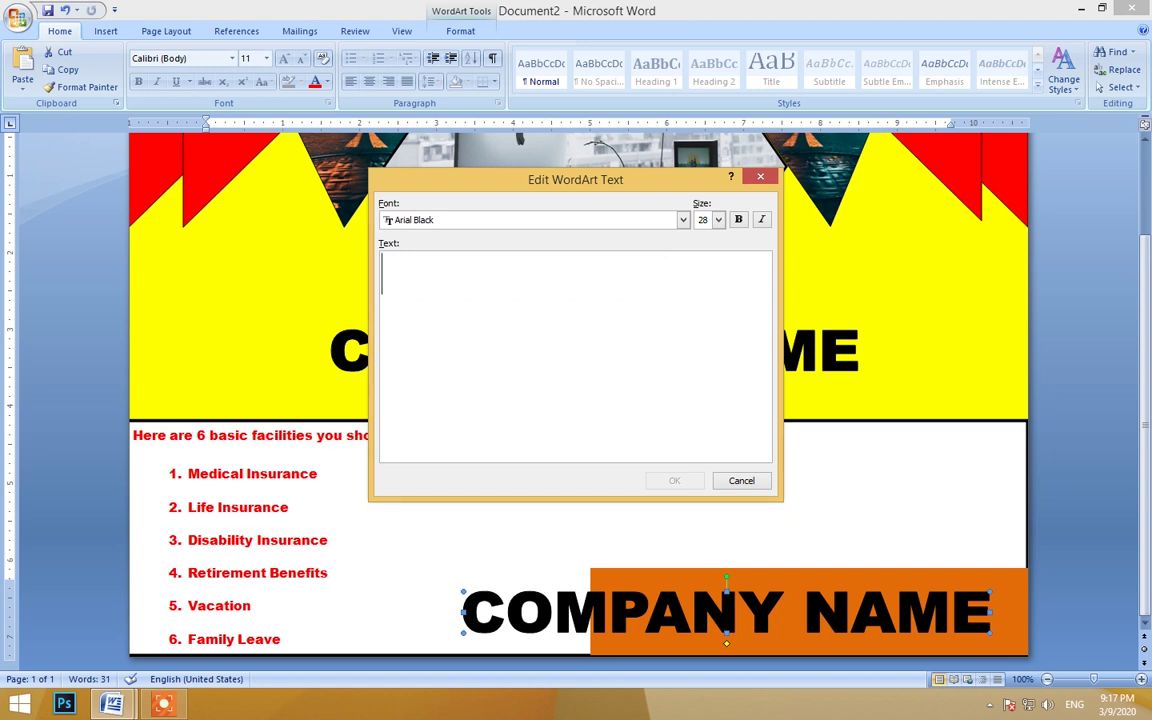
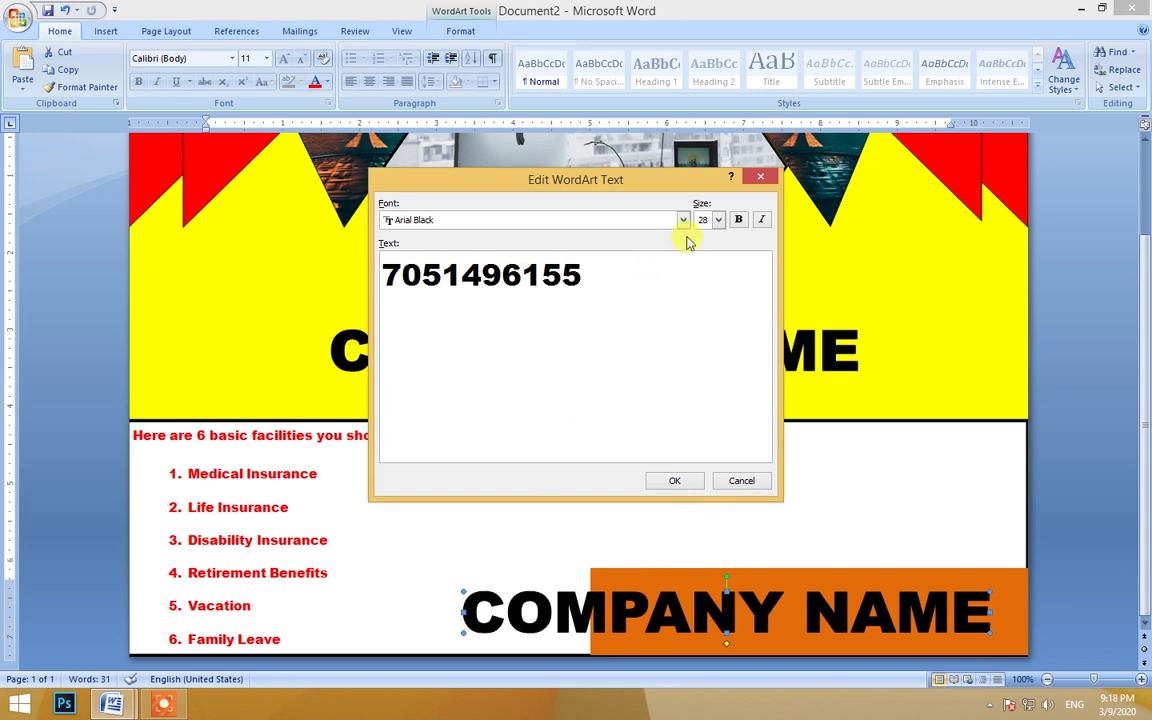
Replace the copied WordArt text with the contact phone number at size 18
click(718, 220)
click(706, 261)
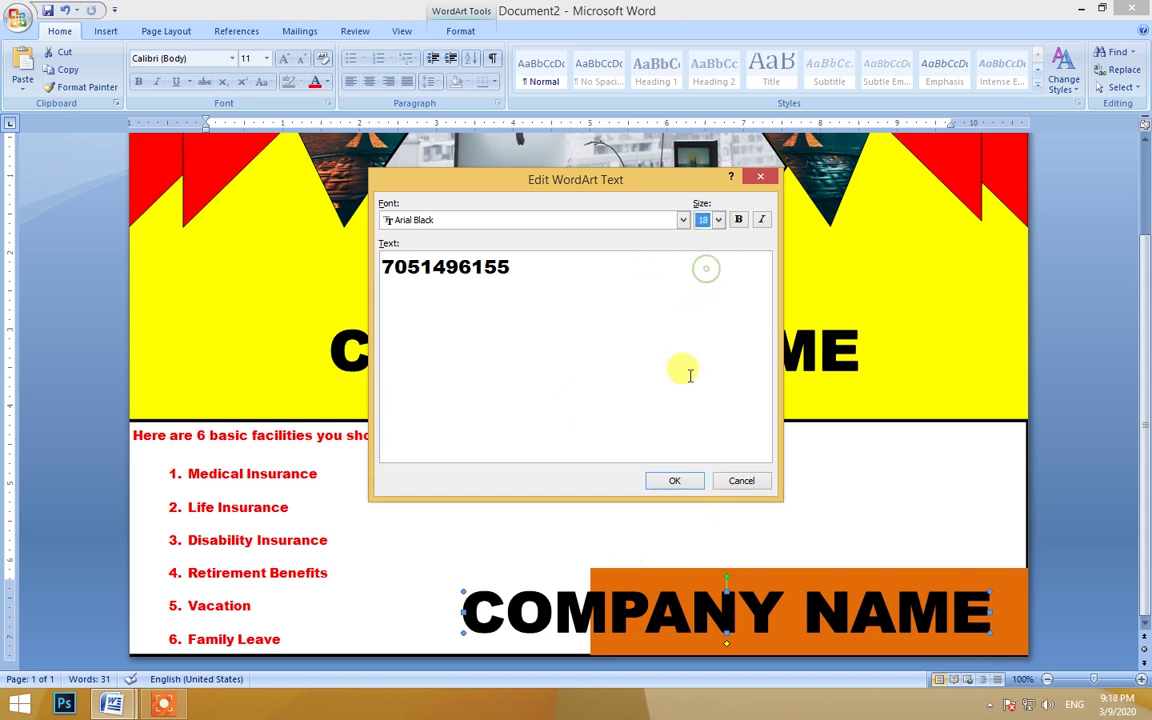
click(667, 479)
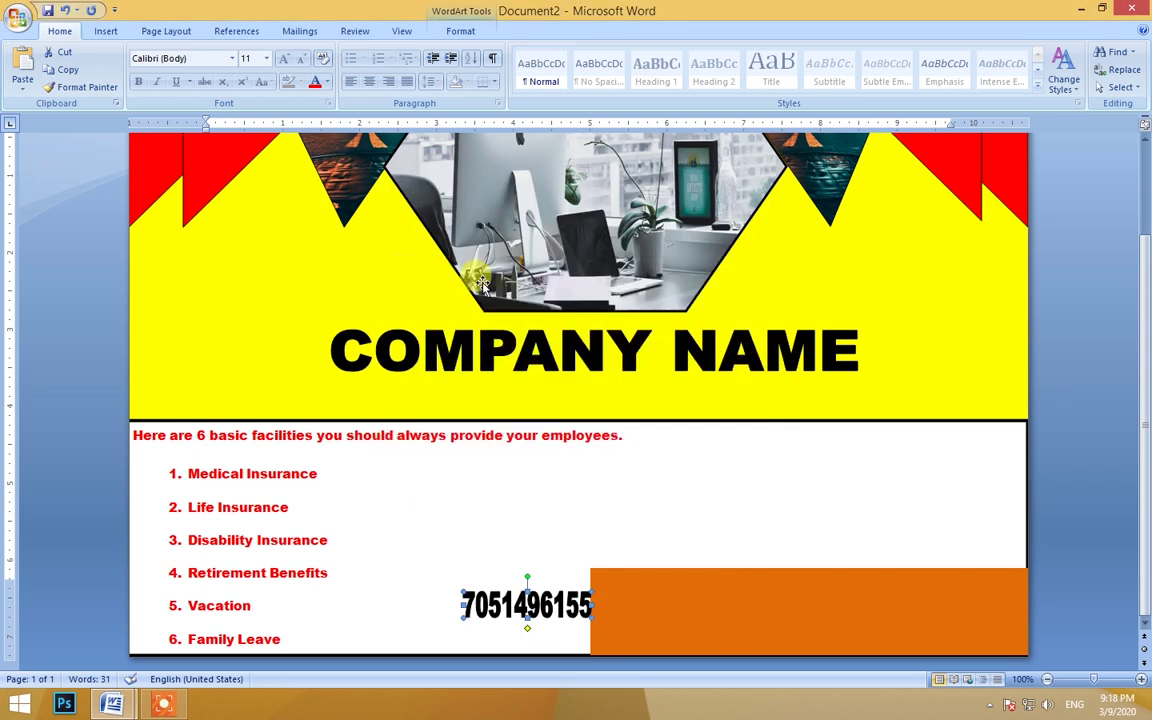
click(470, 31)
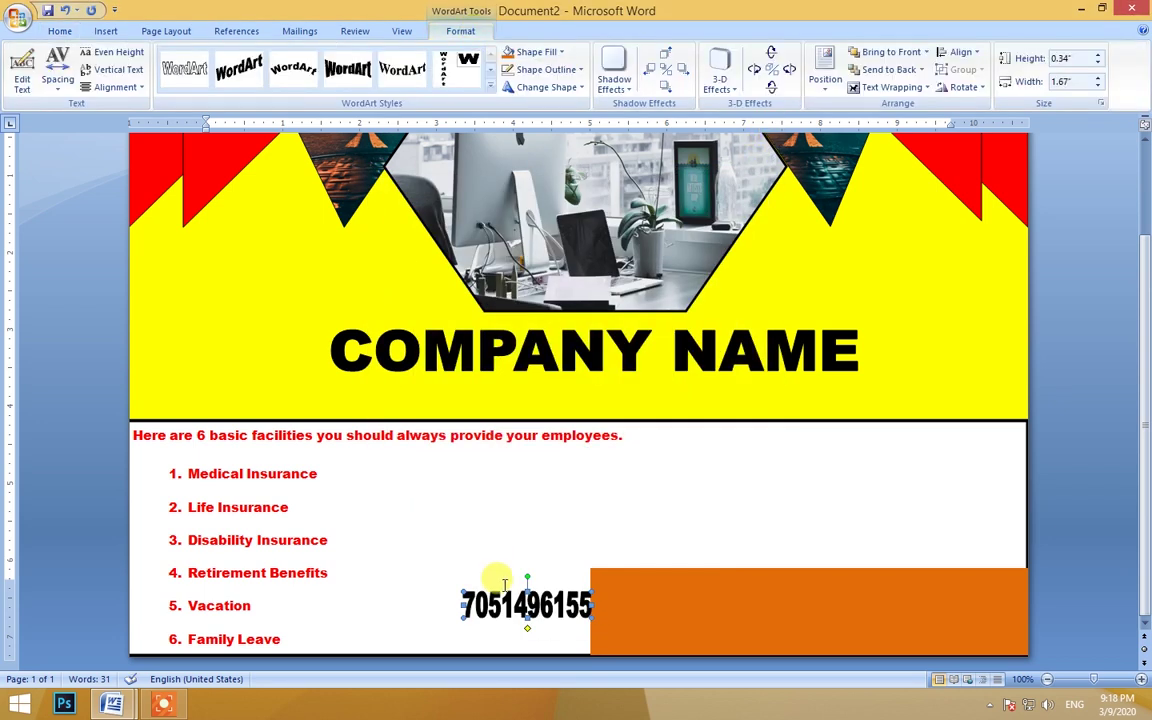
Position and stretch the phone number across the box and make it white
drag(524, 599, 705, 600)
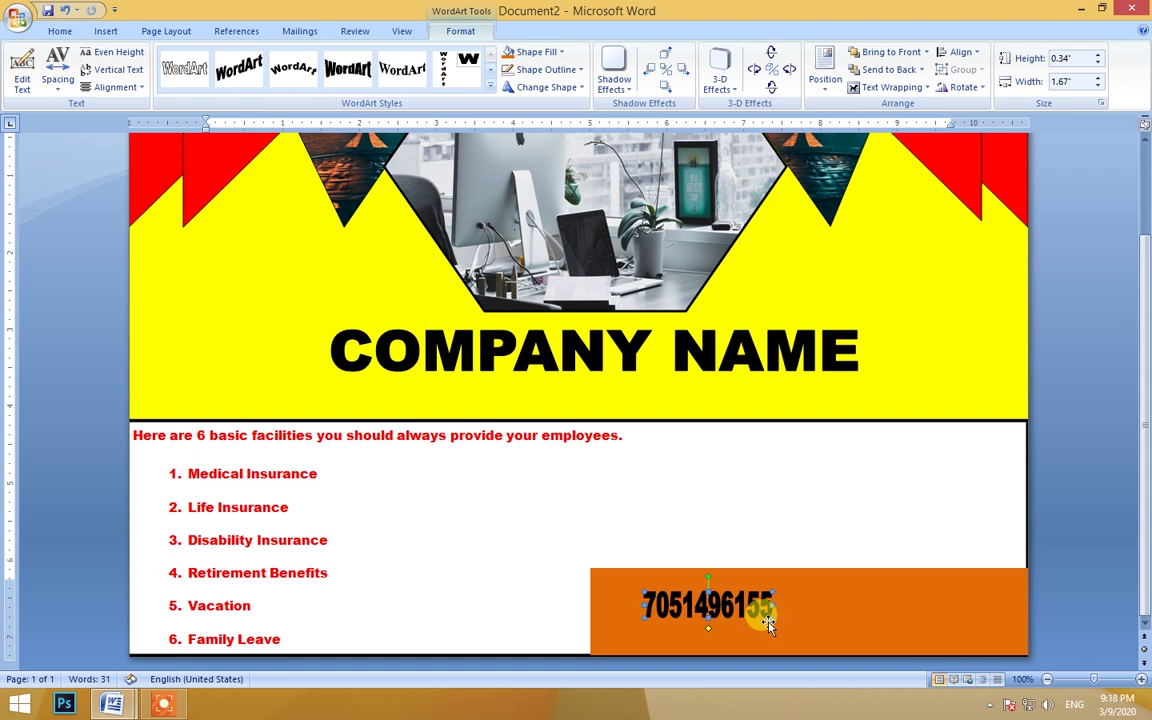
drag(770, 620, 990, 620)
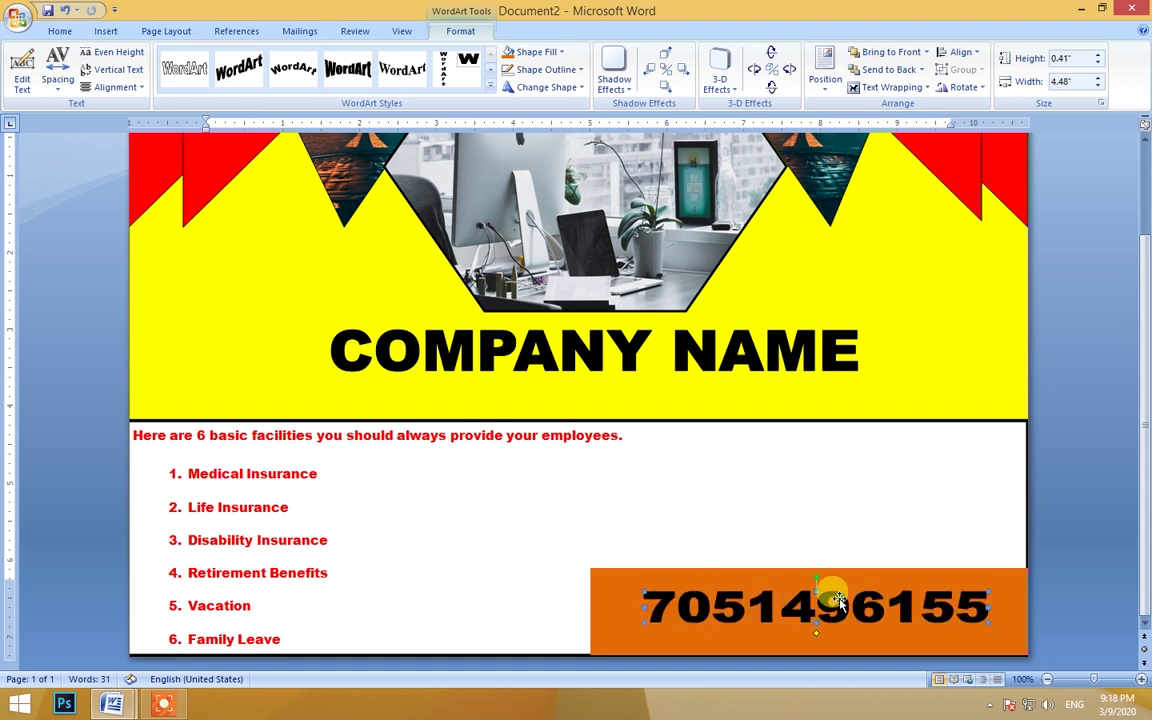
drag(838, 604, 838, 617)
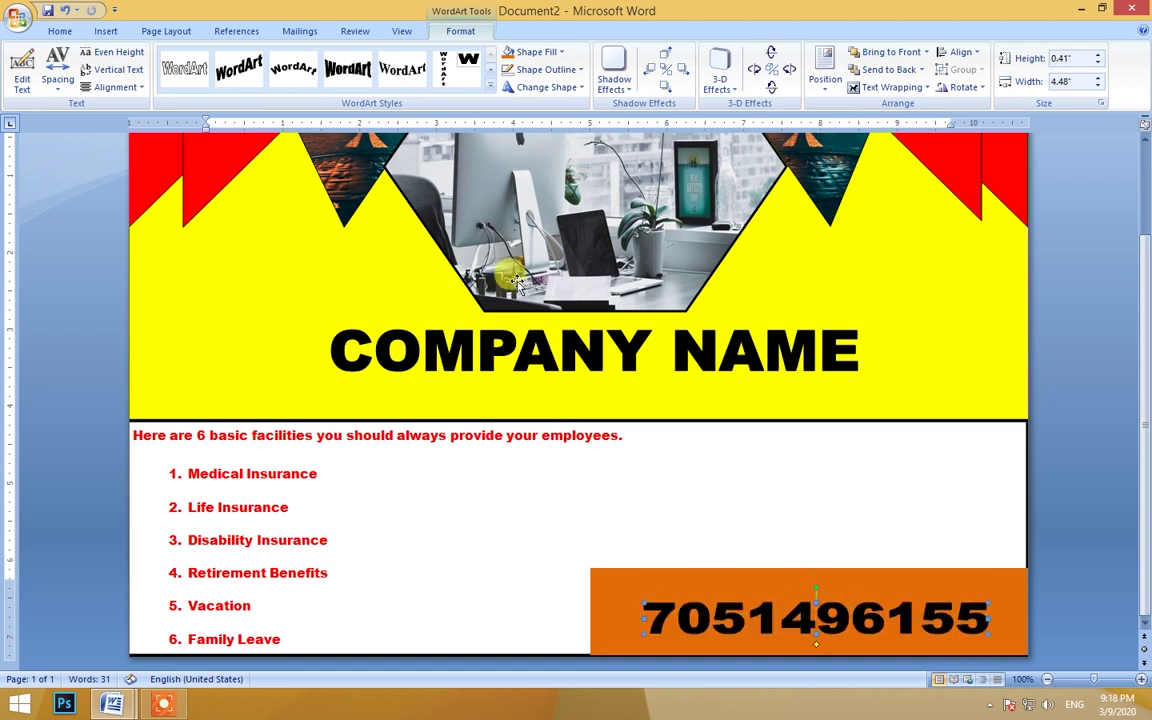
click(530, 55)
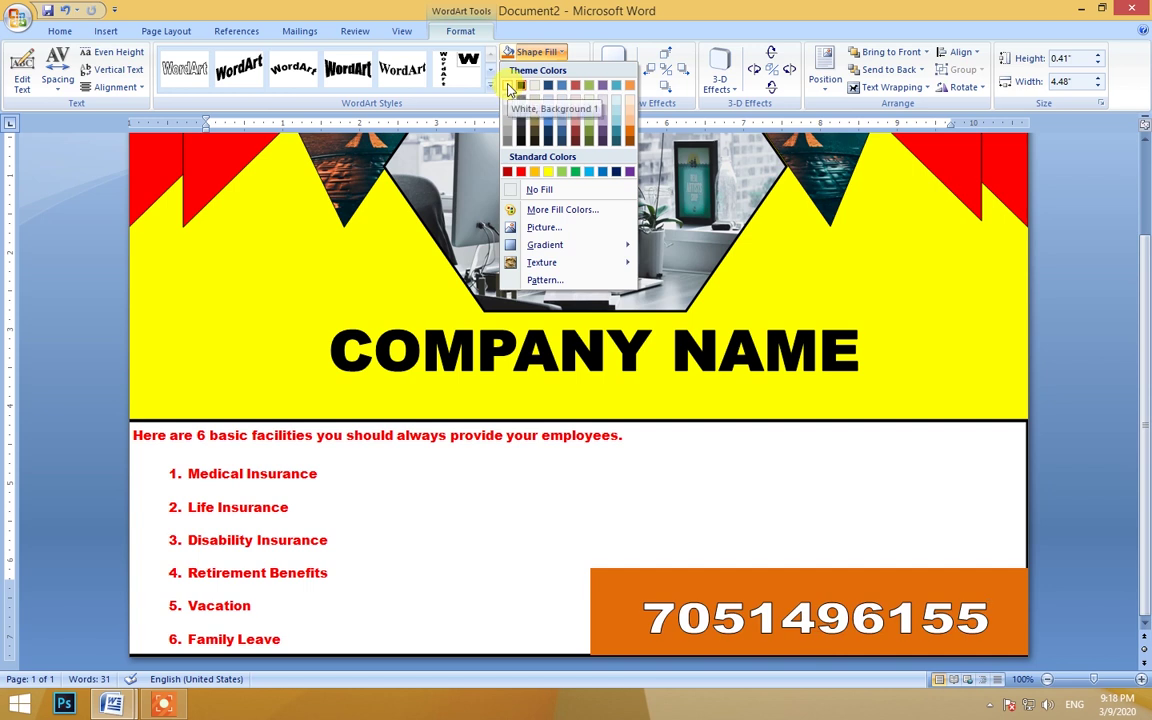
click(508, 86)
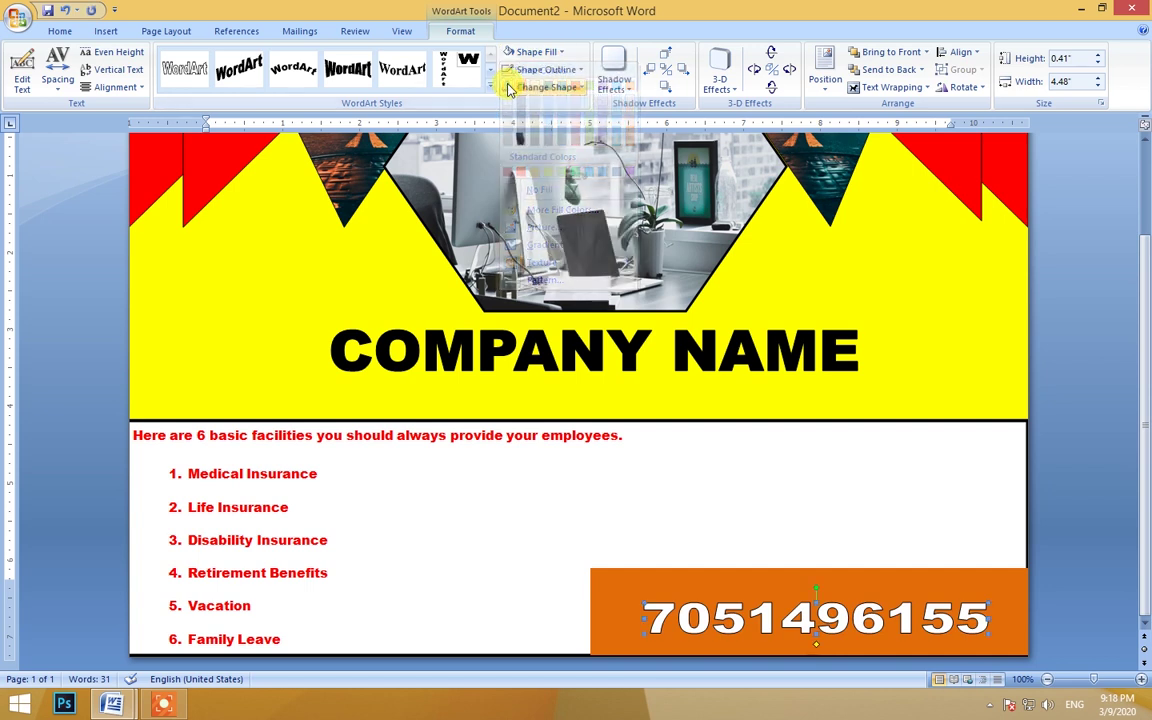
Change the box fill from orange to Light Blue and deselect it
click(710, 570)
click(466, 33)
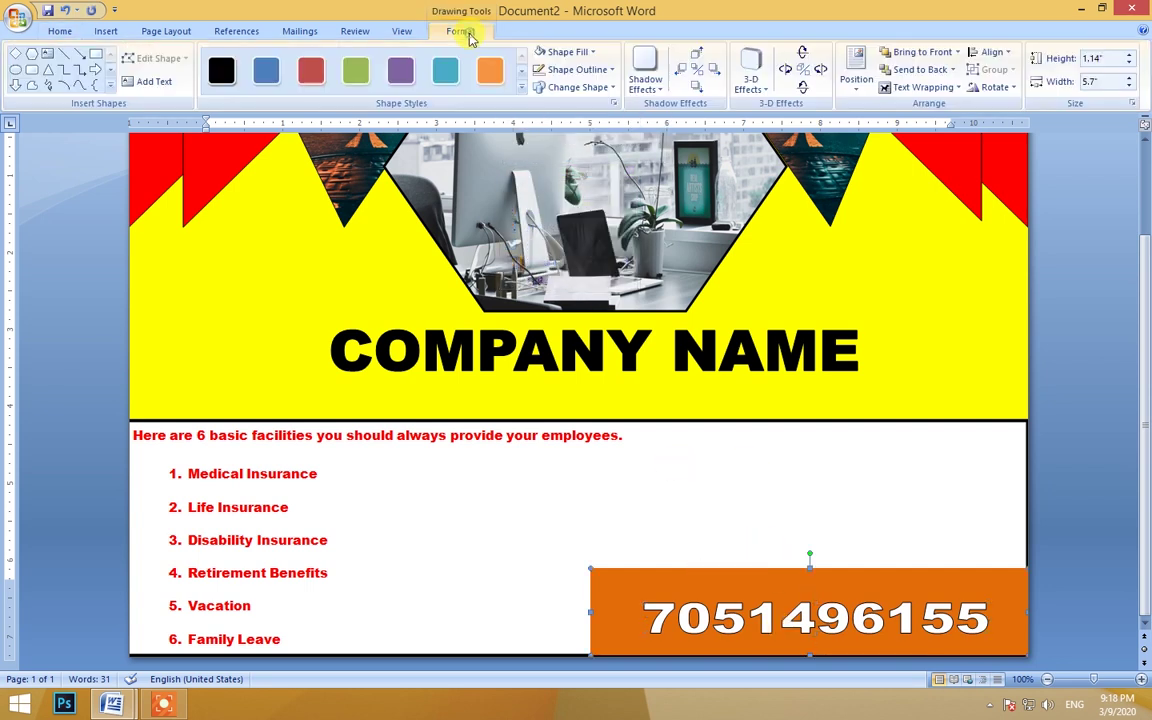
click(566, 51)
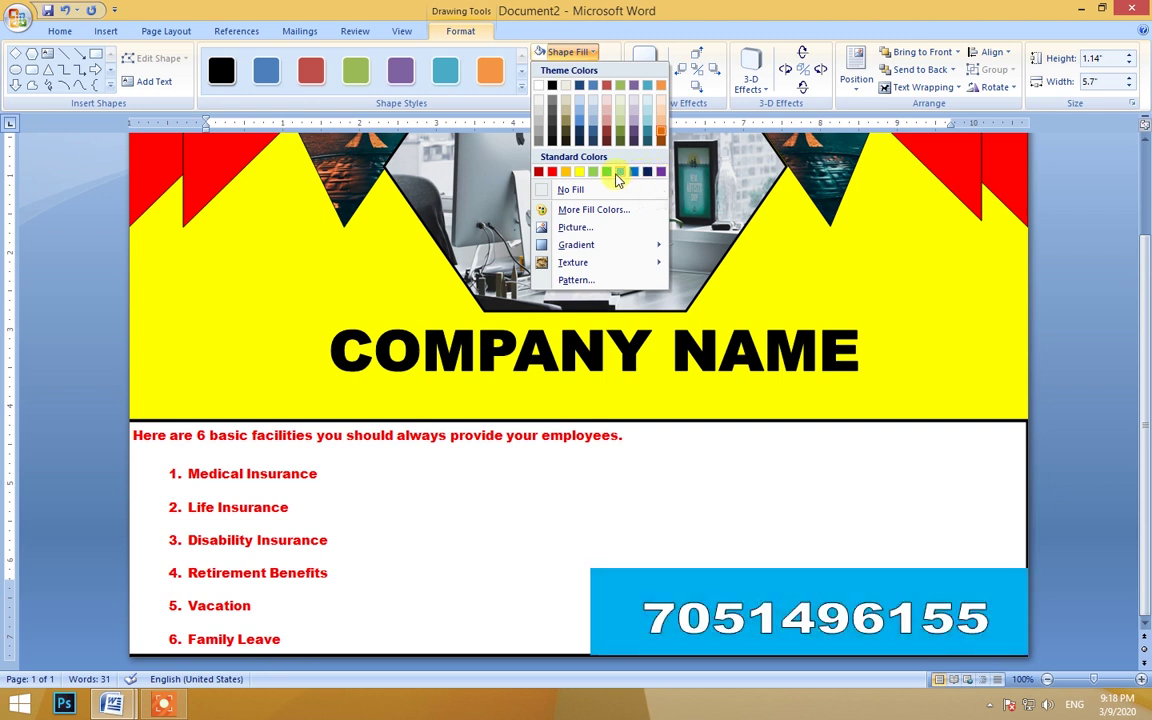
click(619, 173)
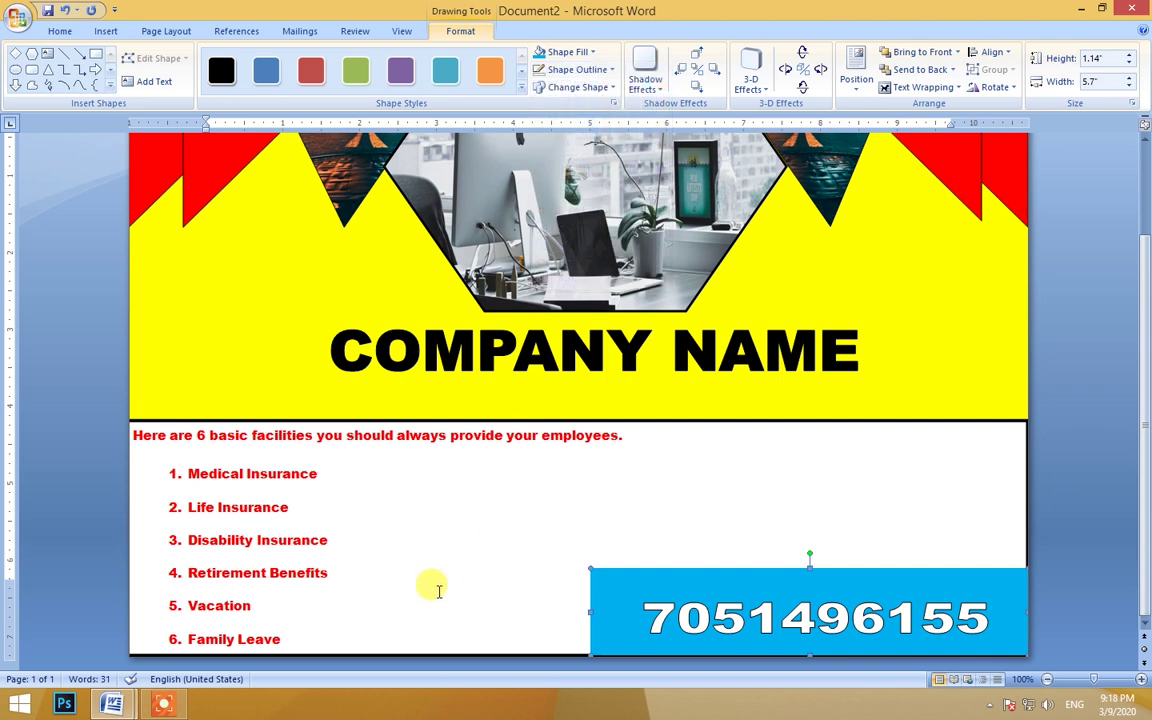
click(427, 535)
ctrl+scroll(419, 530, down, 4)
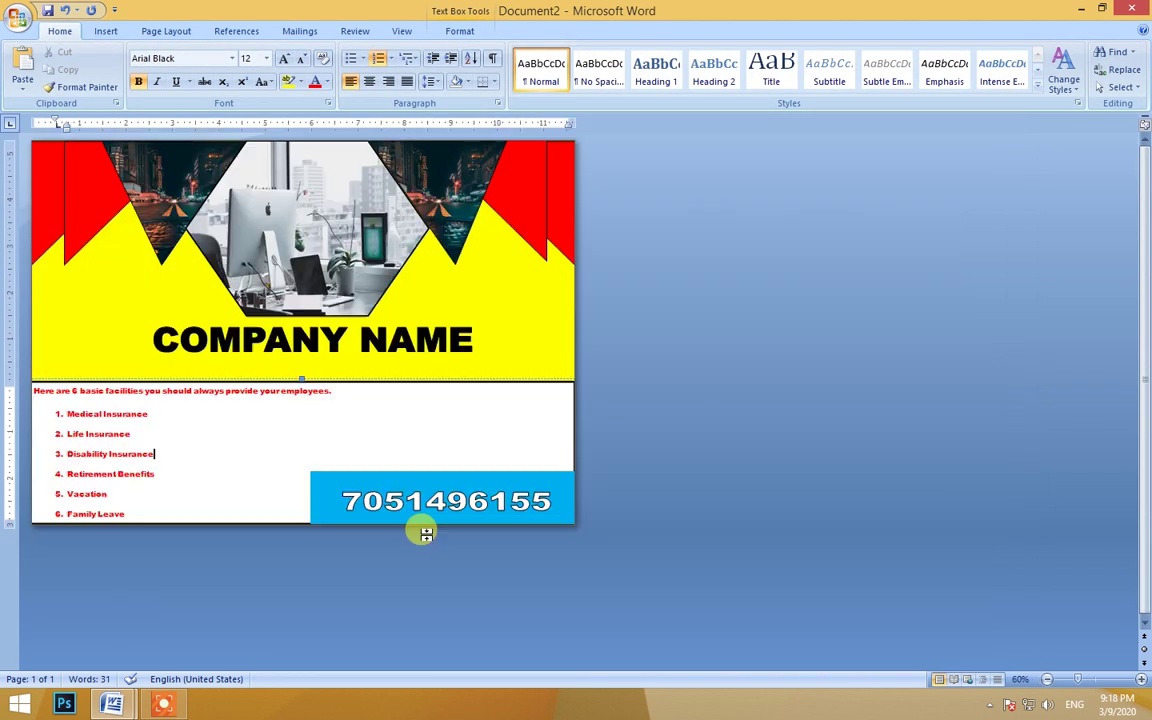
ctrl+scroll(418, 530, up, 1)
ctrl+scroll(414, 529, up, 1)
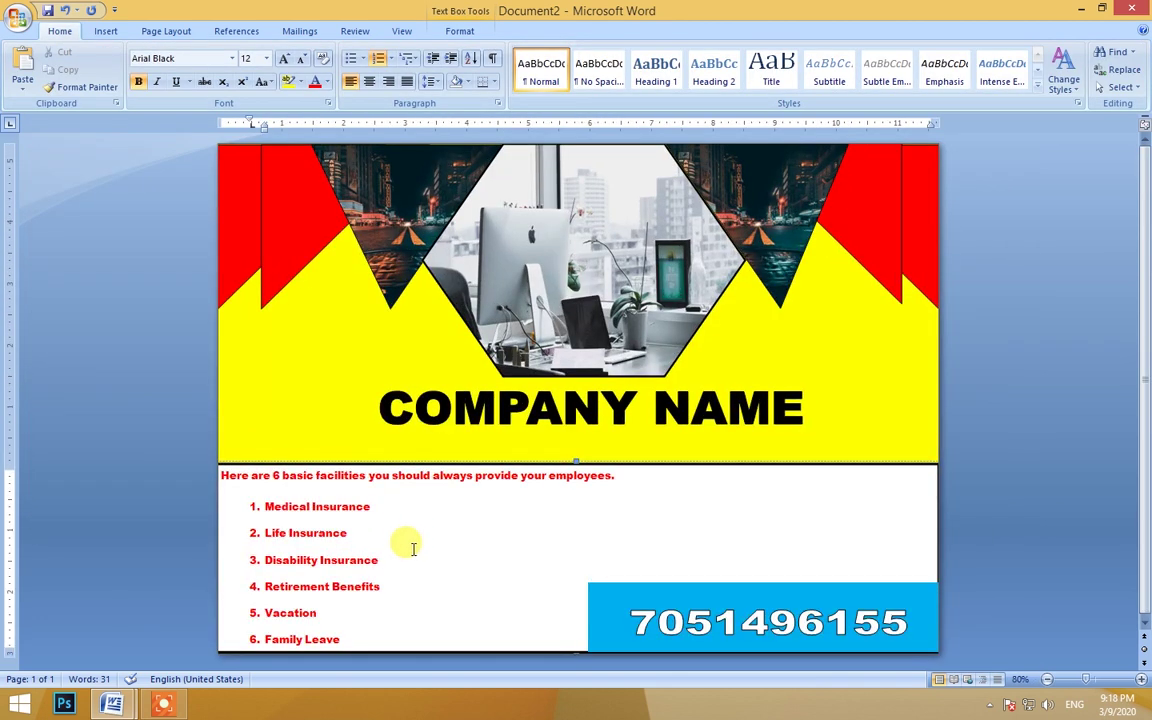
click(286, 384)
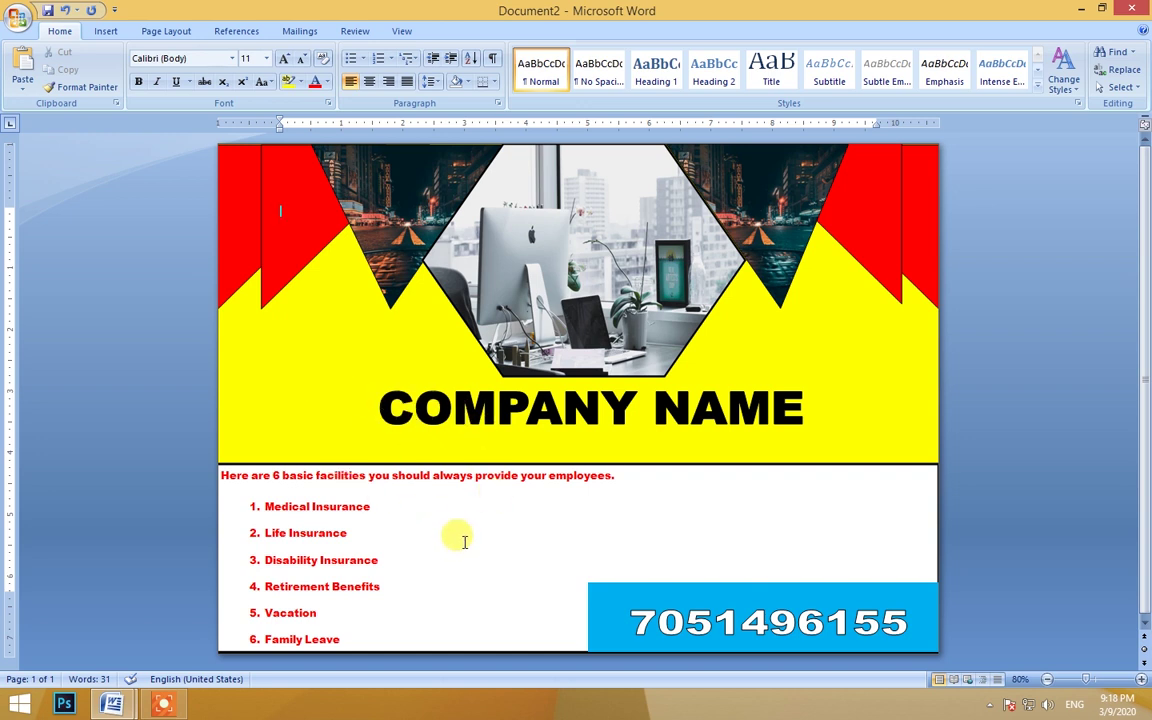
click(409, 611)
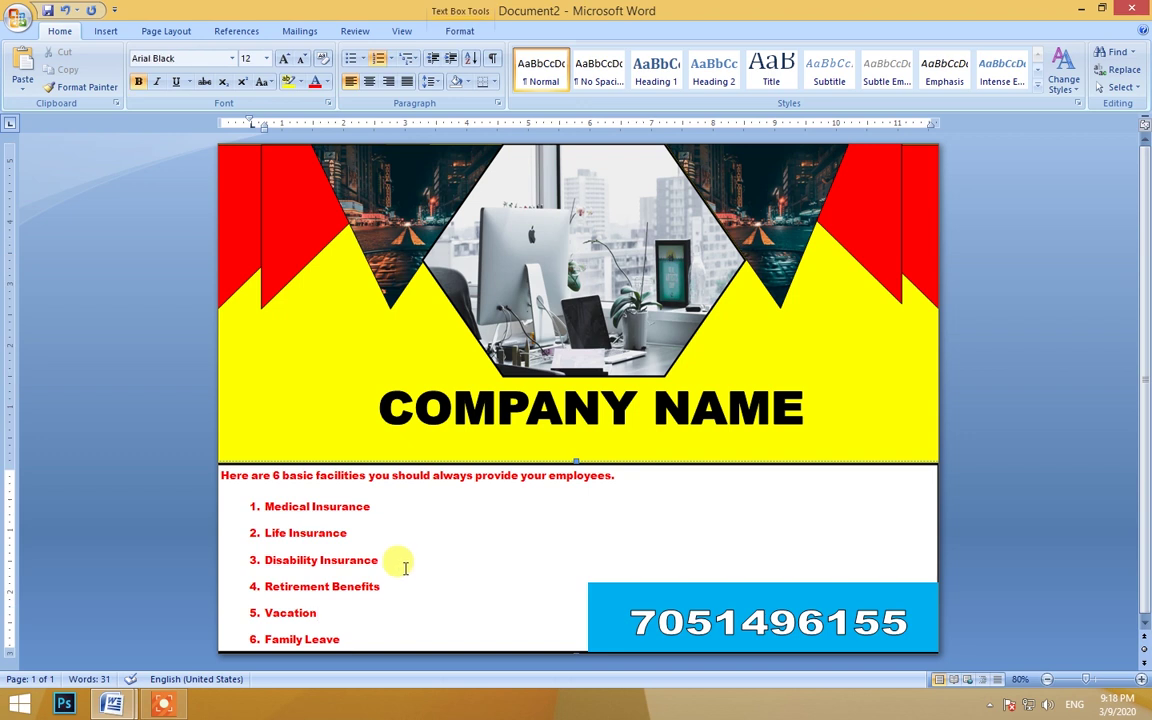